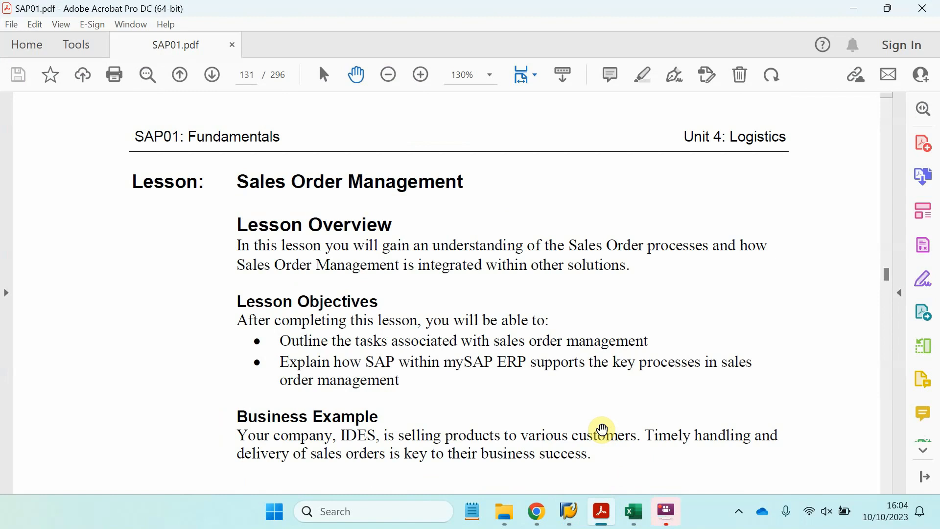
Step: Read the Sales Order Management lesson in SAP01.pdf and examine the standard order data of Exercise 4-4
{"action": "scroll", "coordinate": [609, 264], "scroll_direction": "down", "scroll_amount": 5}
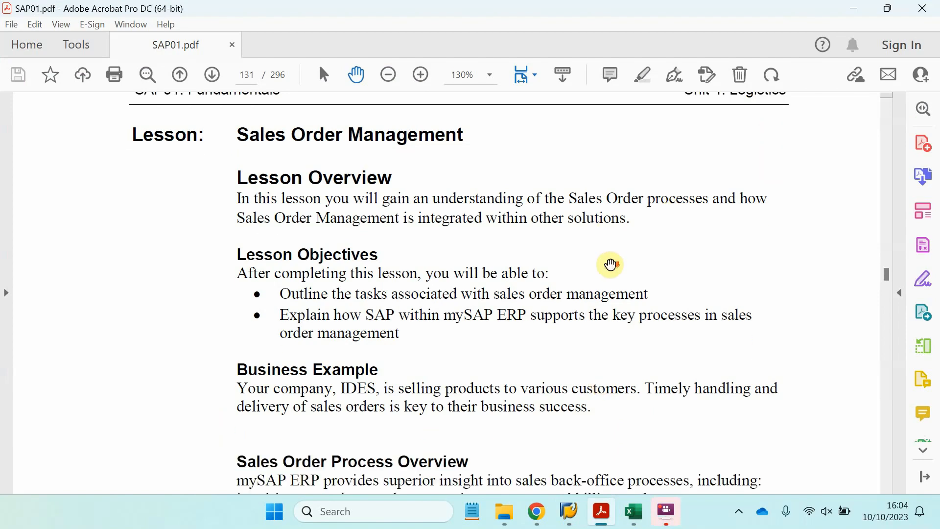
{"action": "scroll", "coordinate": [611, 265], "scroll_direction": "down", "scroll_amount": 1}
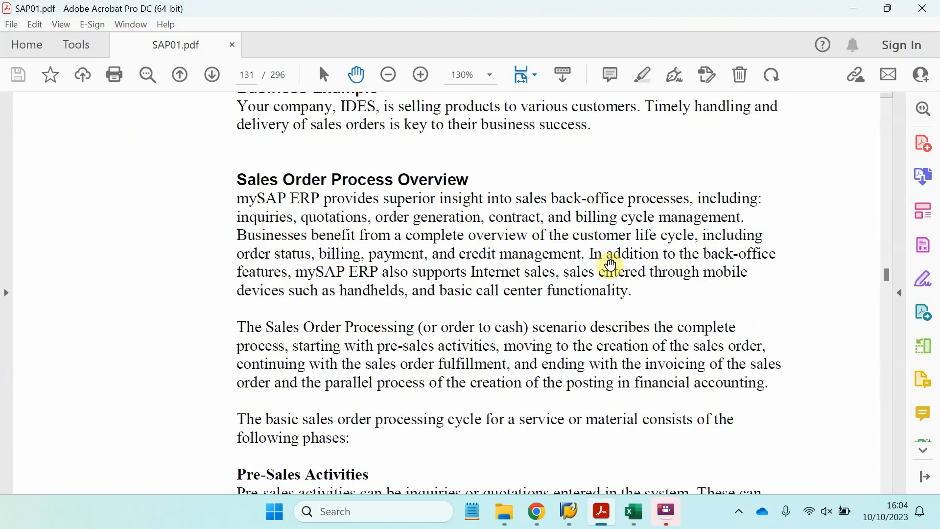
{"action": "scroll", "coordinate": [610, 265], "scroll_direction": "down", "scroll_amount": 13}
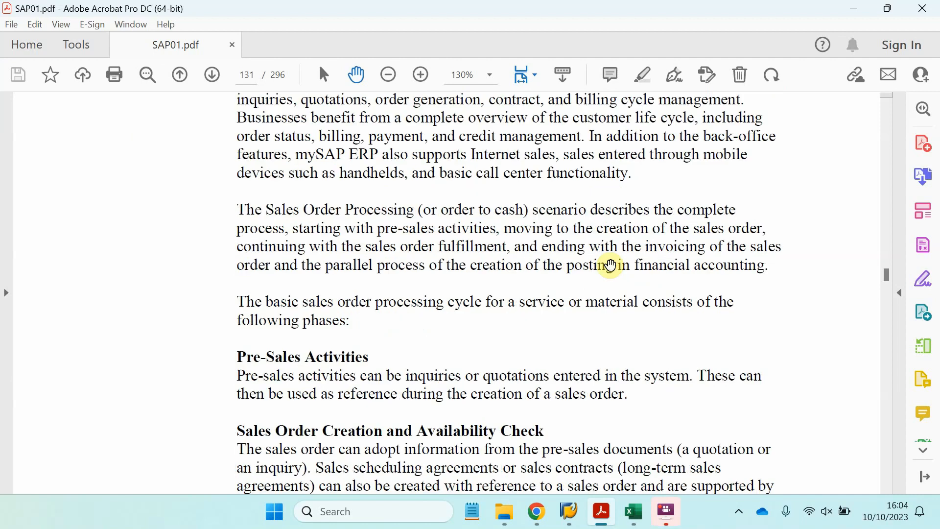
{"action": "scroll", "coordinate": [612, 262], "scroll_direction": "down", "scroll_amount": 6}
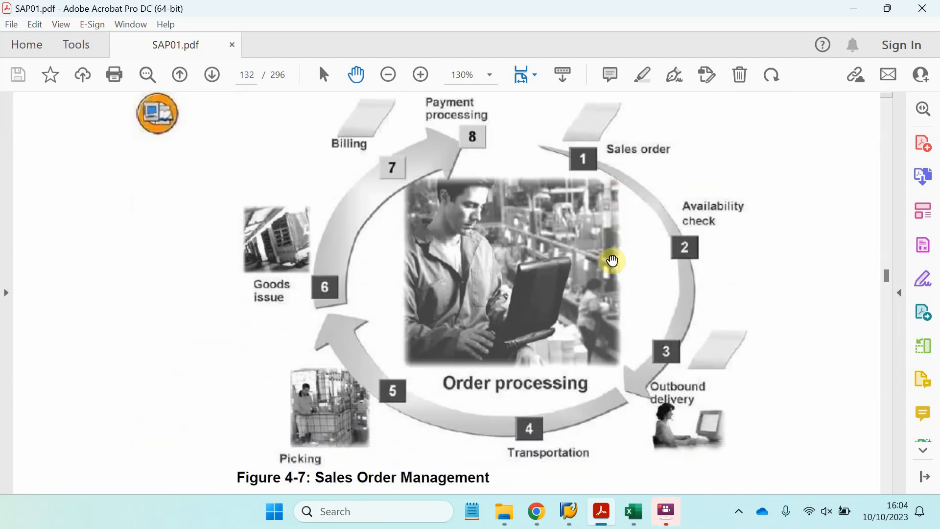
{"action": "left_click", "coordinate": [388, 73]}
{"action": "left_click", "coordinate": [388, 73]}
{"action": "left_click_drag", "start_coordinate": [496, 219], "coordinate": [496, 266]}
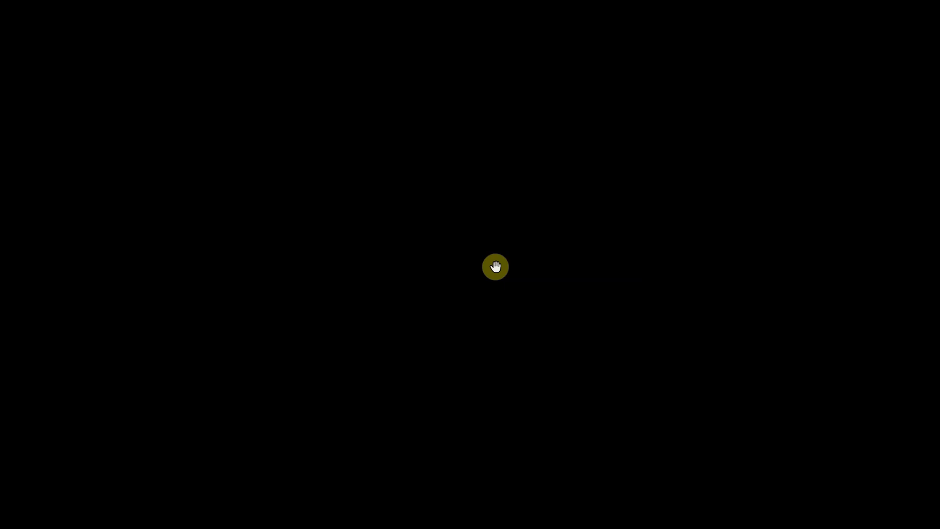
{"action": "scroll", "coordinate": [496, 267], "scroll_direction": "down", "scroll_amount": 10}
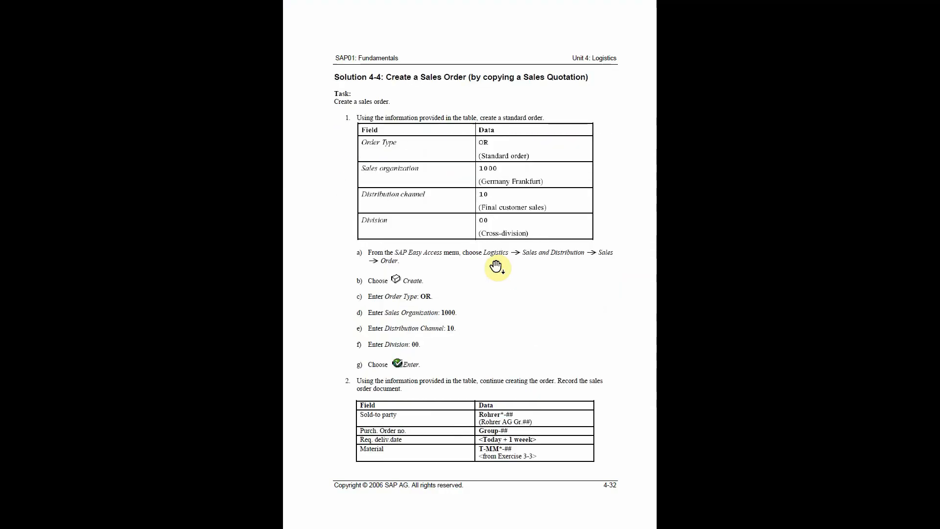
{"action": "scroll", "coordinate": [496, 267], "scroll_direction": "up", "scroll_amount": 1}
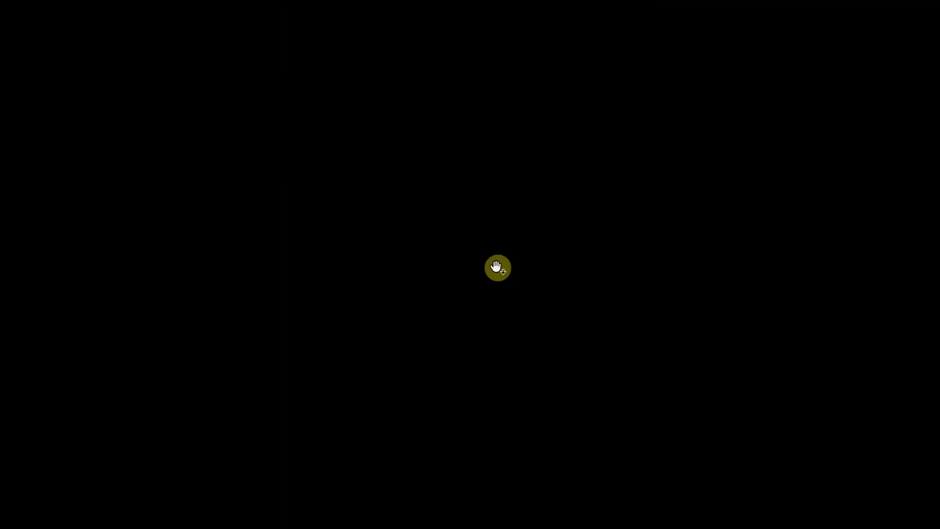
{"action": "key", "text": "Escape"}
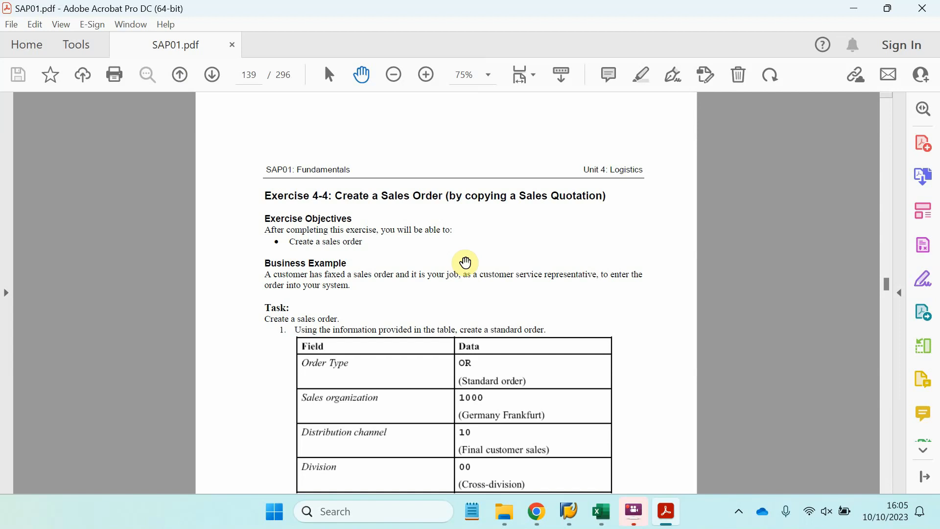
{"action": "scroll", "coordinate": [465, 294], "scroll_direction": "down", "scroll_amount": 3}
{"action": "scroll", "coordinate": [468, 314], "scroll_direction": "up", "scroll_amount": 2}
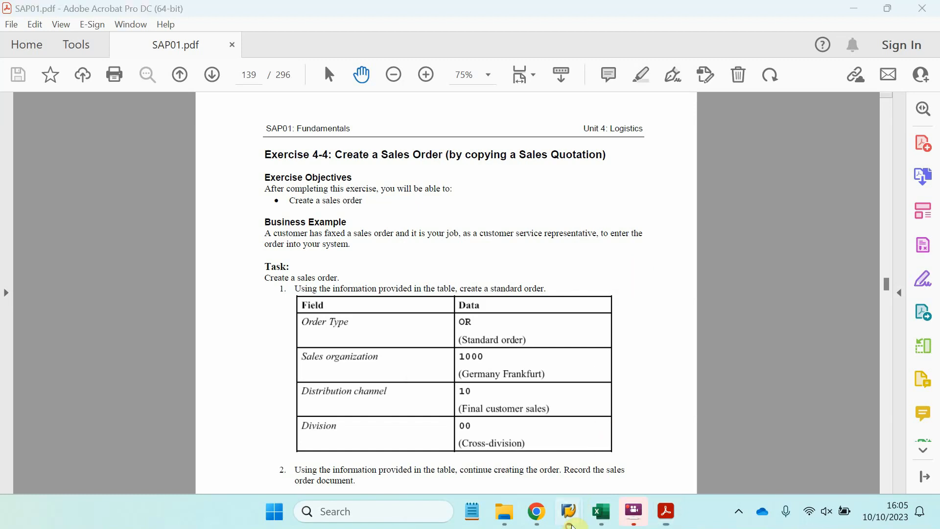
Step: Switch to SAP and expand Logistics, Sales and Distribution, Sales and Order to select VA01 - Create
{"action": "left_click", "coordinate": [569, 512]}
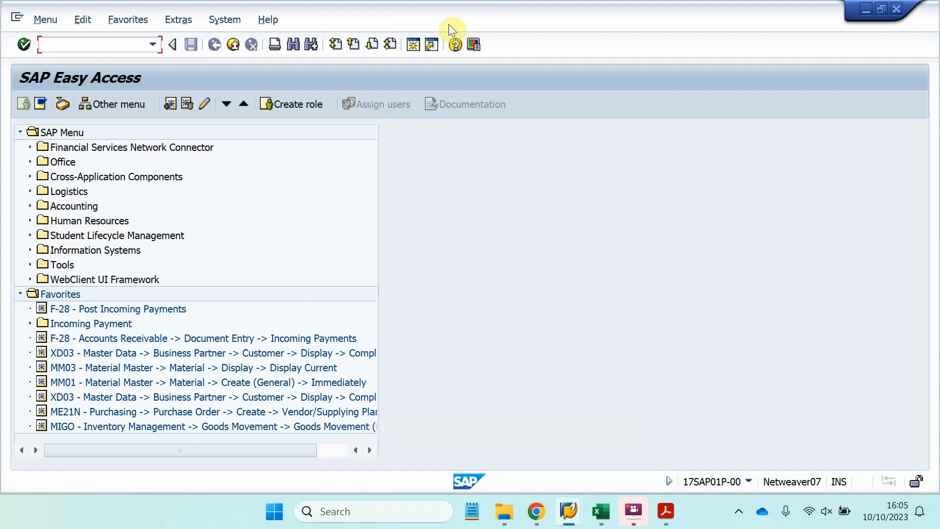
{"action": "left_click", "coordinate": [32, 189]}
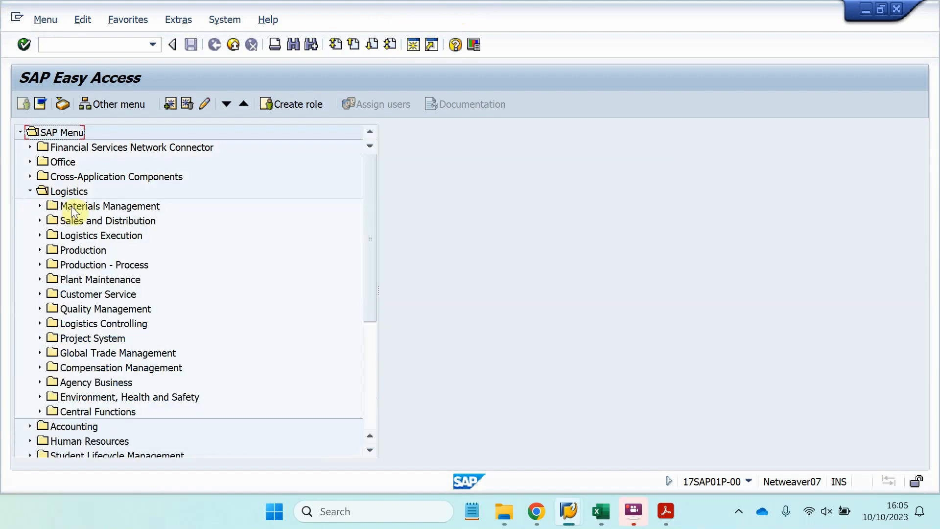
{"action": "left_click", "coordinate": [72, 206]}
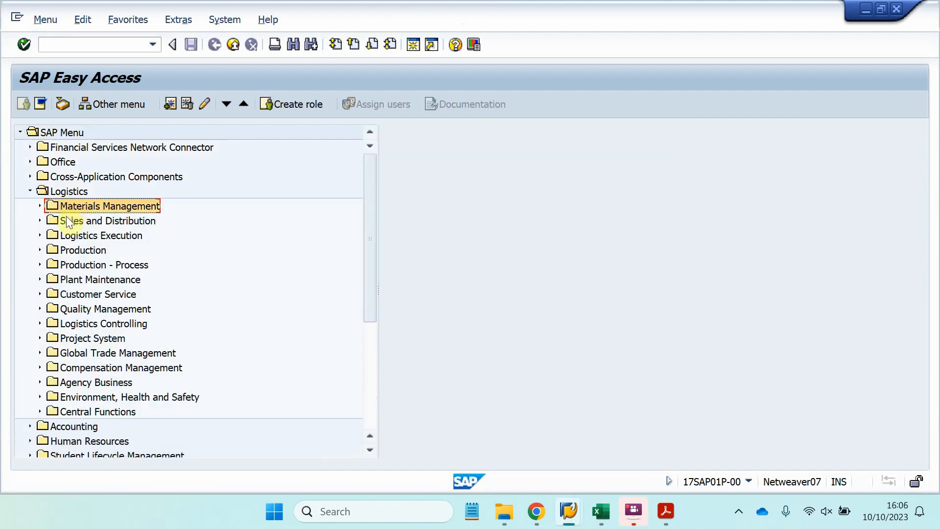
{"action": "left_click", "coordinate": [40, 220]}
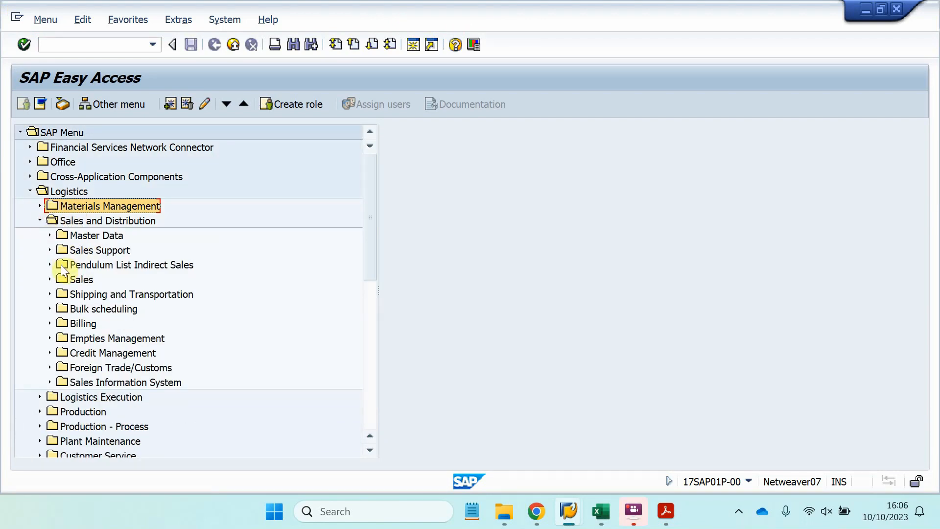
{"action": "left_click", "coordinate": [49, 279]}
{"action": "left_click", "coordinate": [60, 322]}
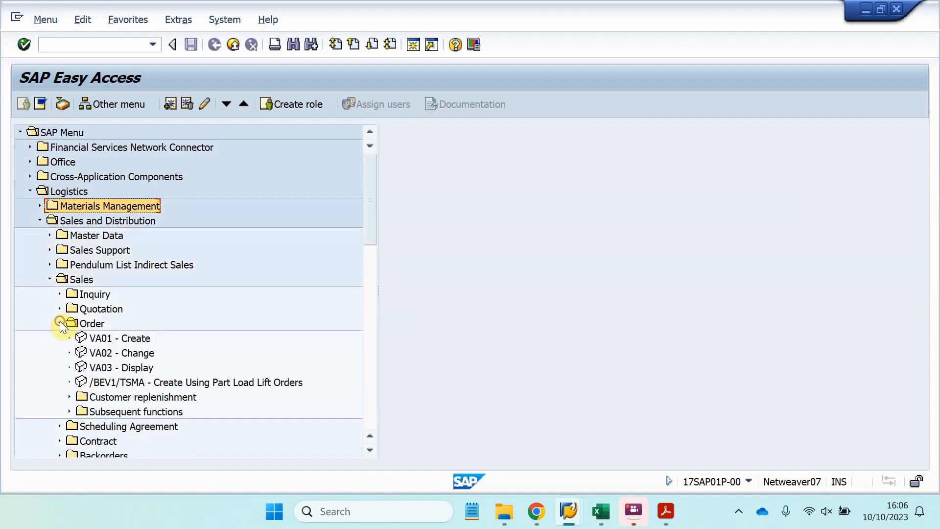
{"action": "left_click", "coordinate": [104, 338]}
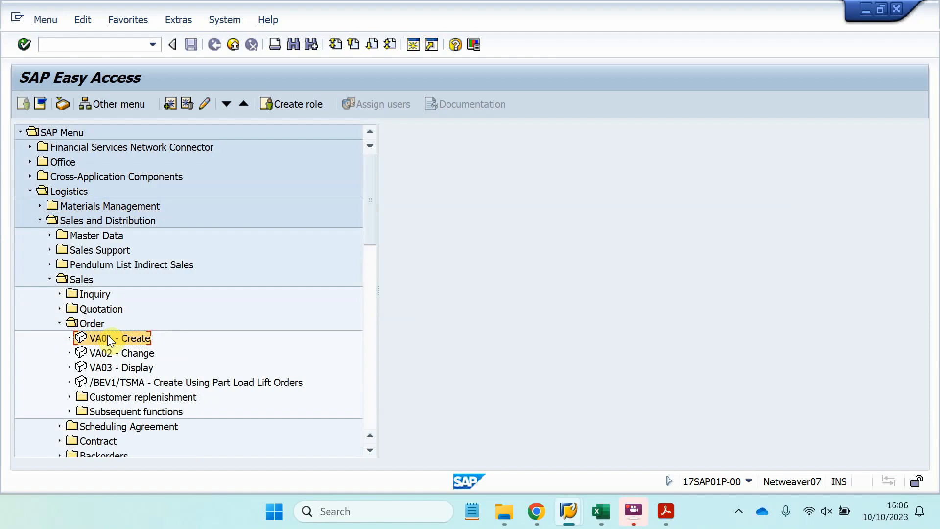
Step: Open the VA01 transaction, return to the SAP menu and add VA01 - Create to the favorites
{"action": "double_click", "coordinate": [108, 337]}
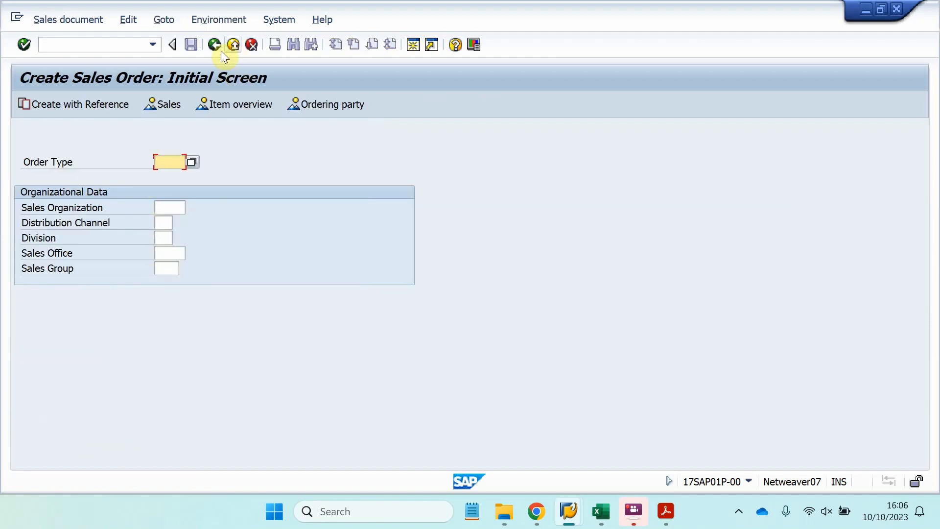
{"action": "left_click", "coordinate": [219, 44]}
{"action": "right_click", "coordinate": [132, 333]}
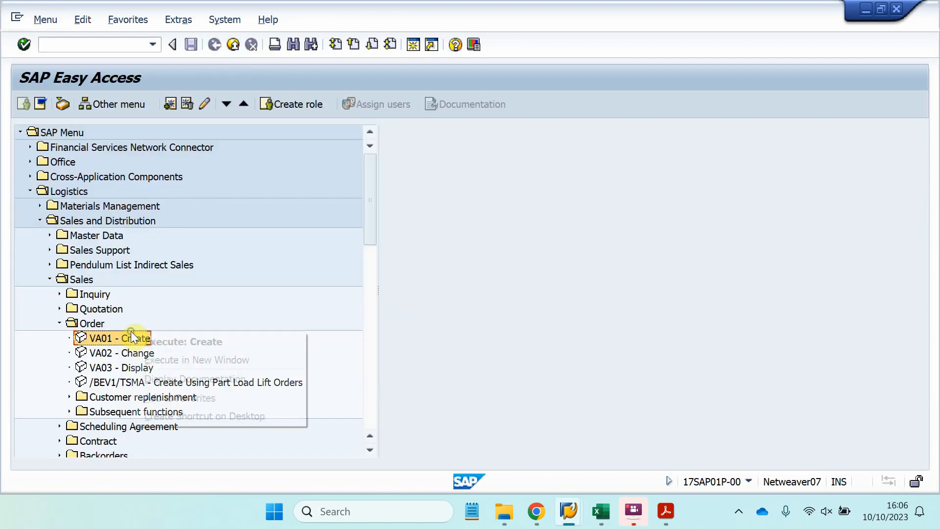
{"action": "left_click", "coordinate": [192, 397]}
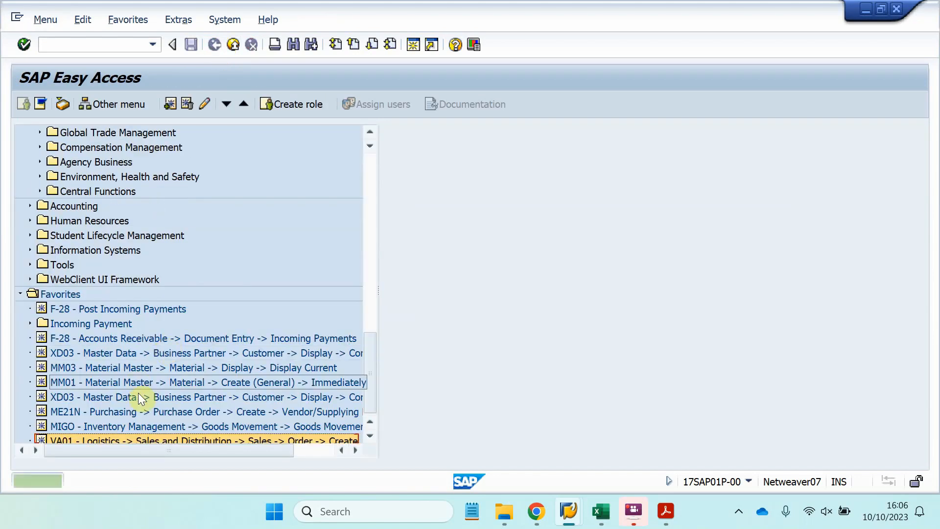
Step: Start VA01 from the favorites and choose OR (Standard Order) from the sales document types as the order type
{"action": "double_click", "coordinate": [198, 424]}
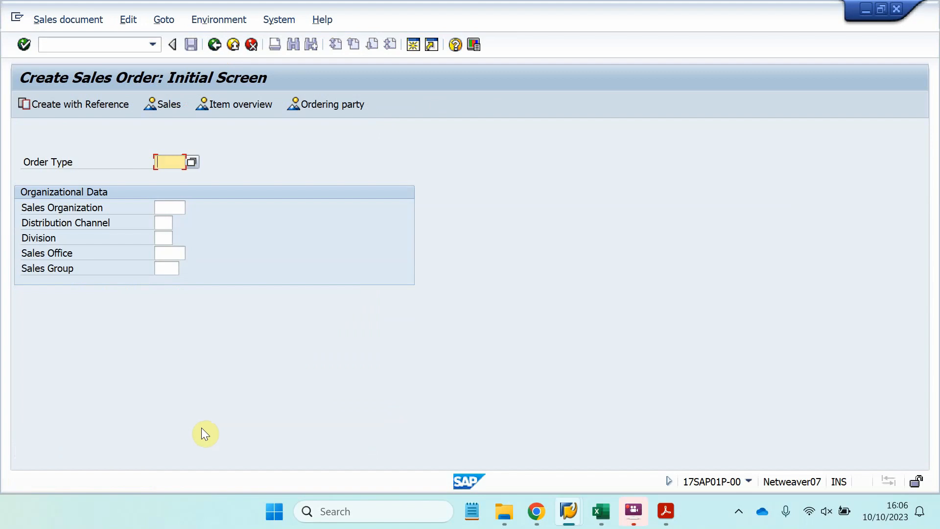
{"action": "type", "text": "or"}
{"action": "left_click", "coordinate": [192, 165]}
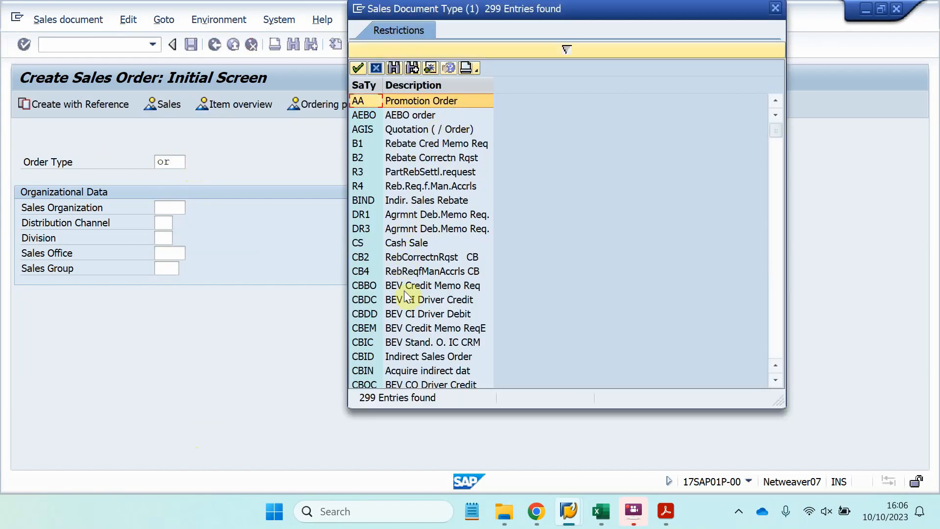
{"action": "scroll", "coordinate": [406, 295], "scroll_direction": "down", "scroll_amount": 12}
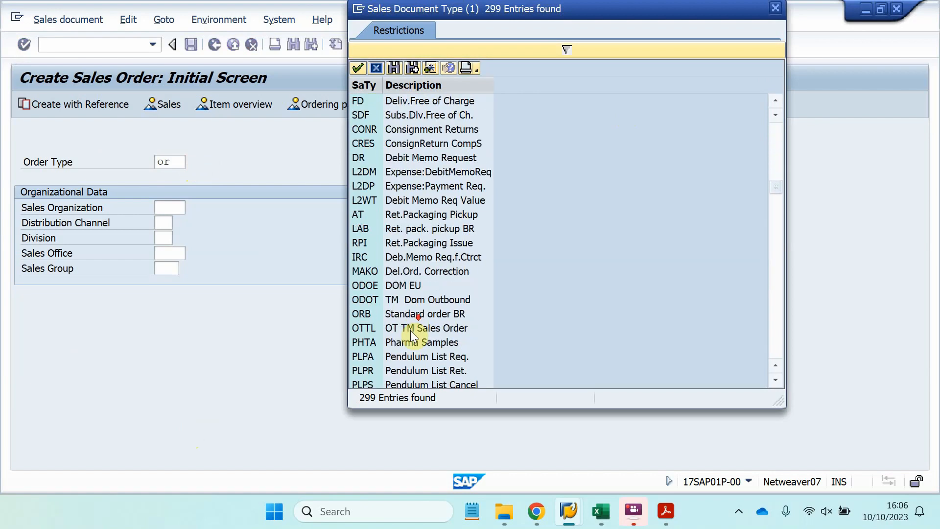
{"action": "scroll", "coordinate": [410, 332], "scroll_direction": "down", "scroll_amount": 10}
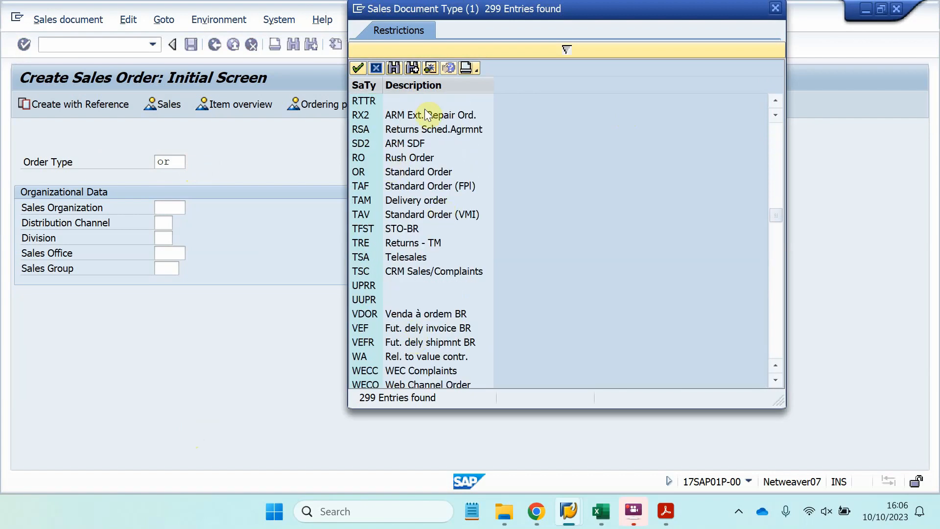
{"action": "left_click", "coordinate": [395, 67]}
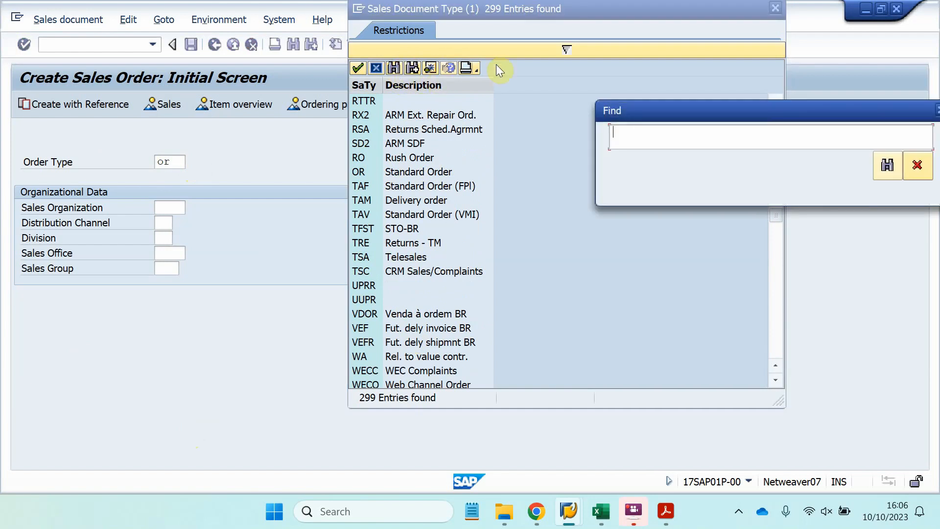
{"action": "left_click_drag", "start_coordinate": [851, 118], "coordinate": [671, 157]}
{"action": "left_click", "coordinate": [760, 153]}
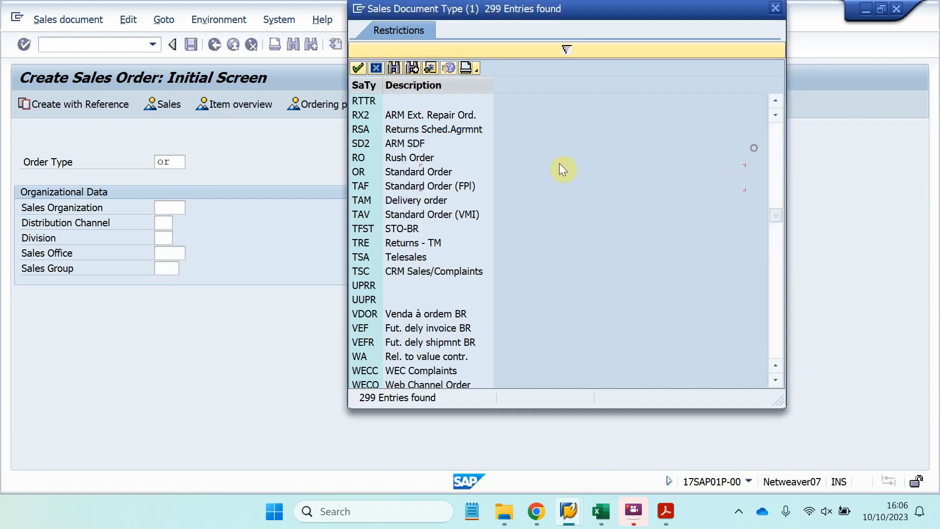
{"action": "double_click", "coordinate": [365, 173]}
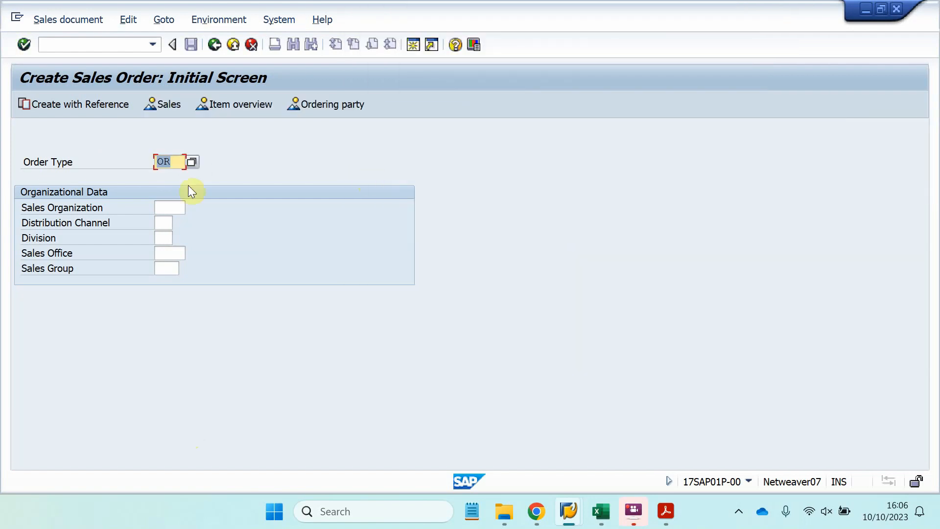
Step: Enter sales organization 1000, distribution channel 10 and division 00, and continue to the standard order overview
{"action": "left_click", "coordinate": [167, 210]}
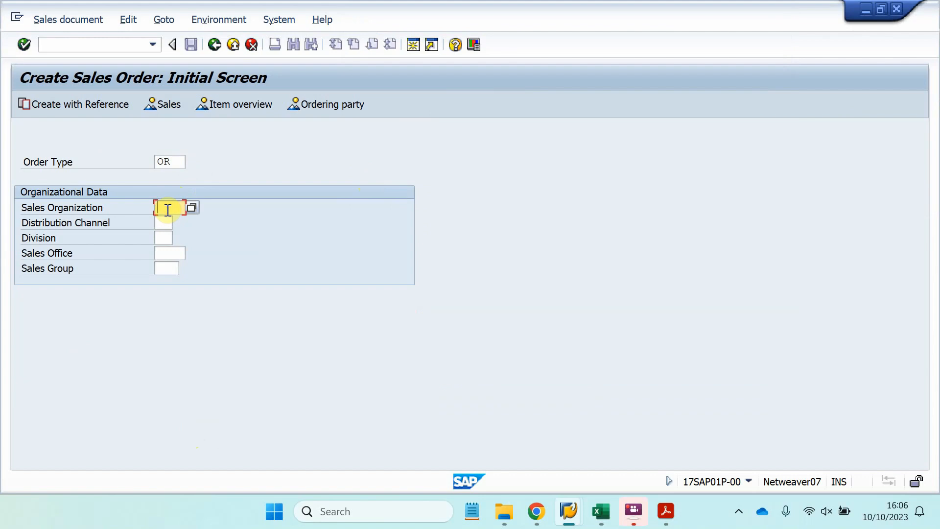
{"action": "type", "text": "1000"}
{"action": "key", "text": "Tab"}
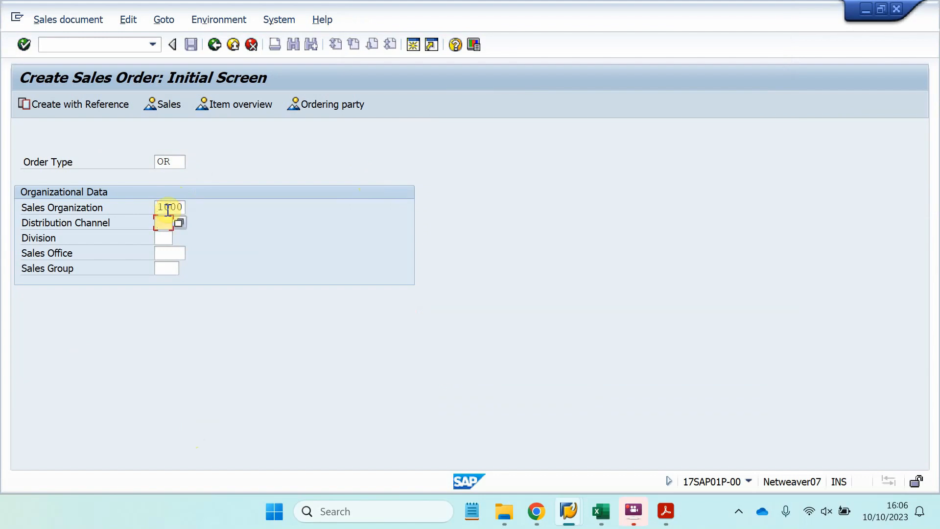
{"action": "type", "text": "10"}
{"action": "key", "text": "Tab"}
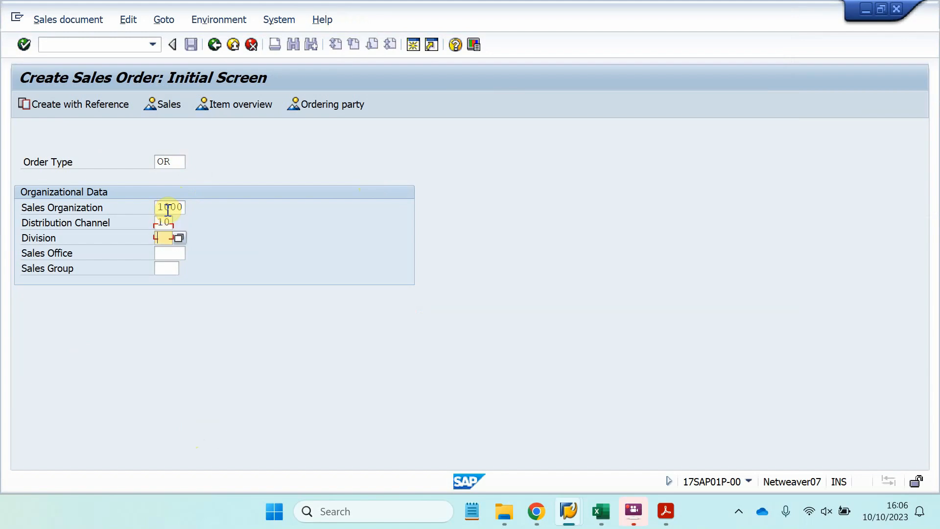
{"action": "type", "text": "00"}
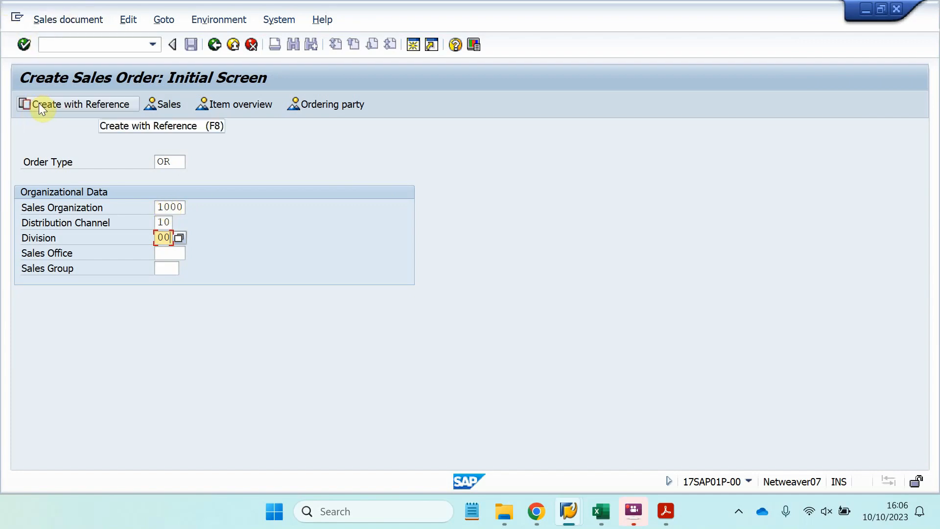
{"action": "left_click", "coordinate": [23, 46]}
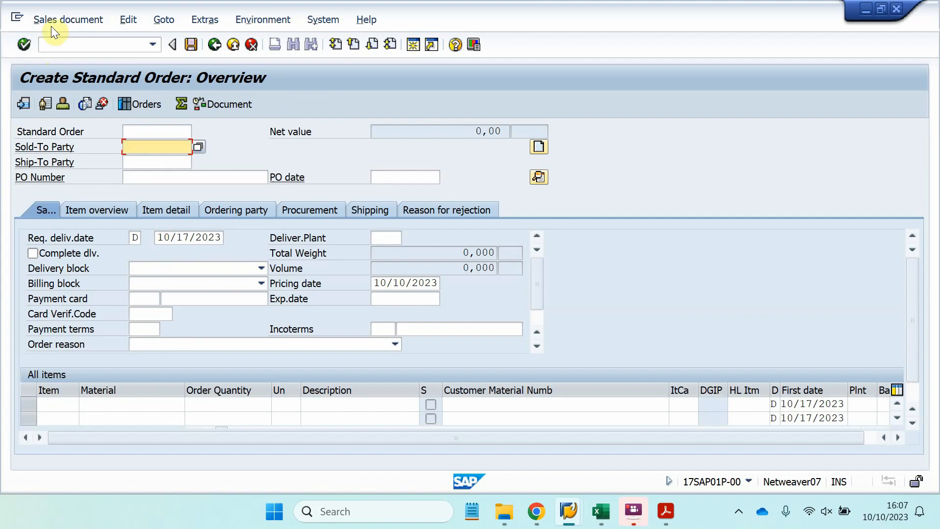
Step: Copy the customer identifier from cell G10 of the Excel user list into the order's Sold-To Party field in SAP
{"action": "left_click", "coordinate": [655, 429]}
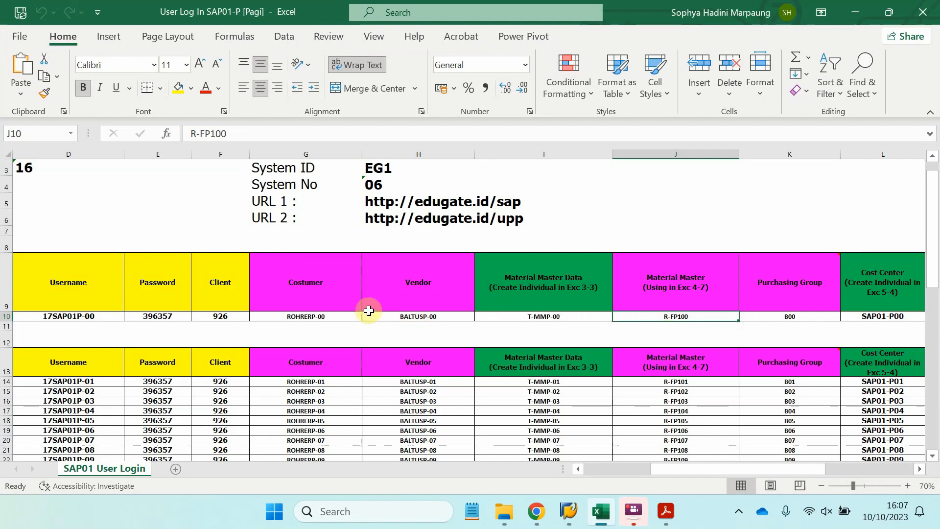
{"action": "left_click", "coordinate": [335, 309]}
{"action": "left_click", "coordinate": [336, 317]}
{"action": "key", "text": "ctrl+c"}
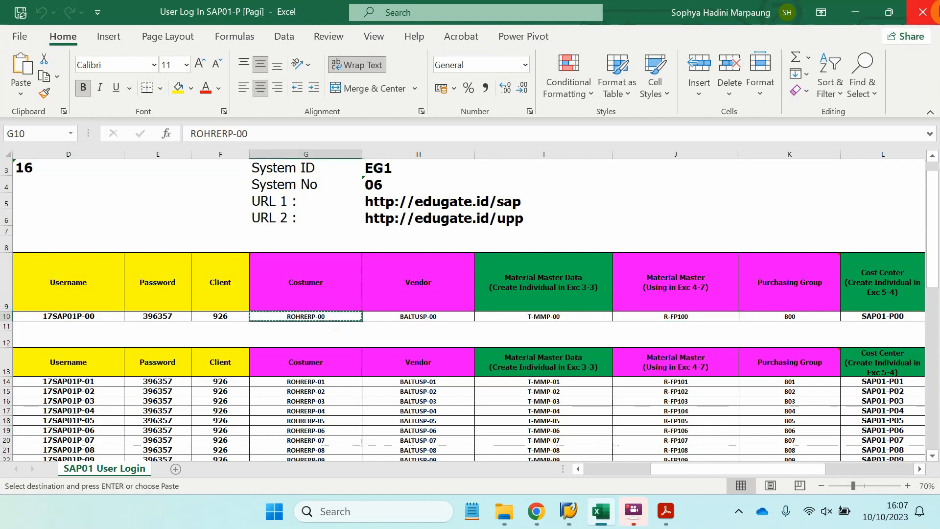
{"action": "left_click", "coordinate": [855, 11]}
{"action": "left_click", "coordinate": [131, 149]}
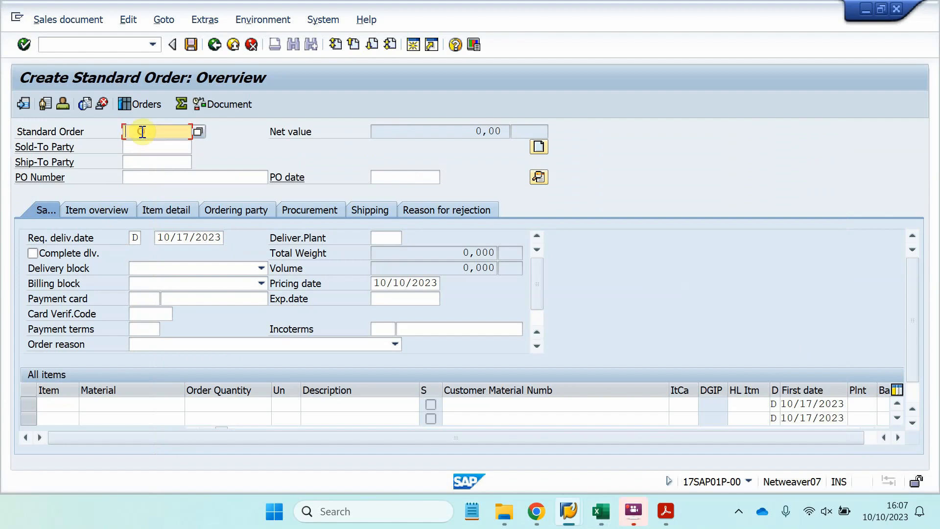
{"action": "key", "text": "ctrl+v"}
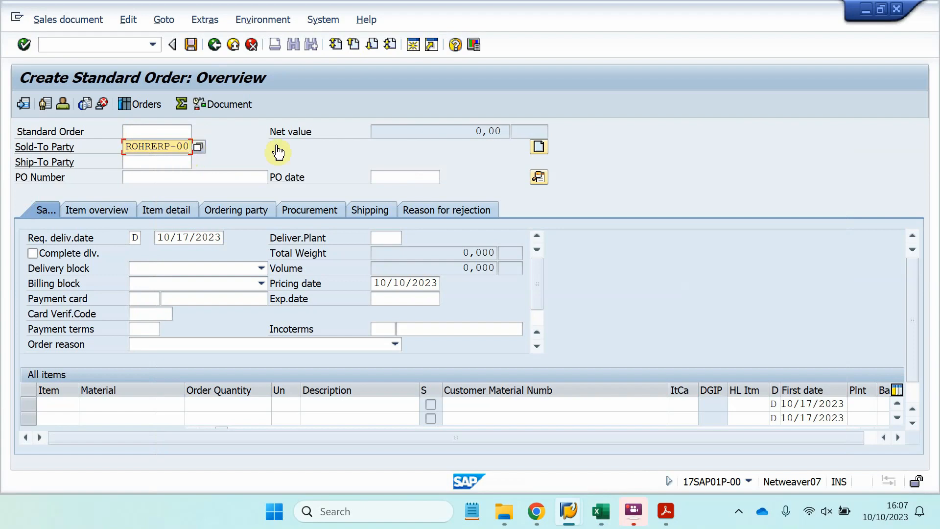
Step: Check the purchasing group in cell K10 of the Excel user list, return to SAP and enter GroupP-00 as the PO number
{"action": "left_click", "coordinate": [601, 512]}
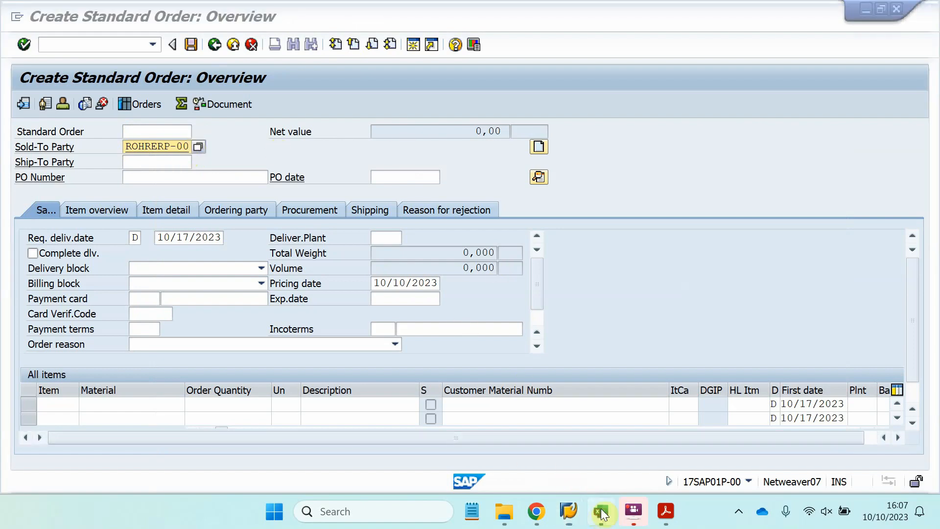
{"action": "left_click", "coordinate": [783, 317]}
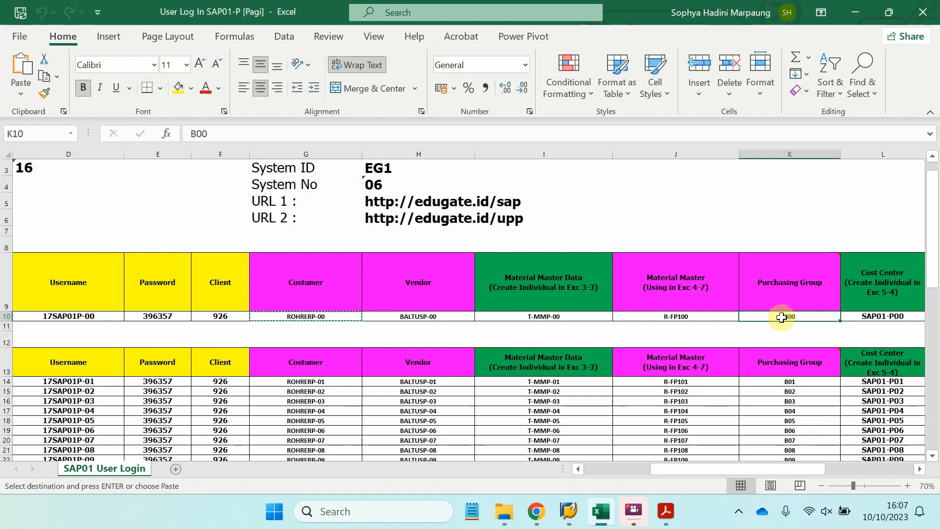
{"action": "left_click", "coordinate": [855, 12]}
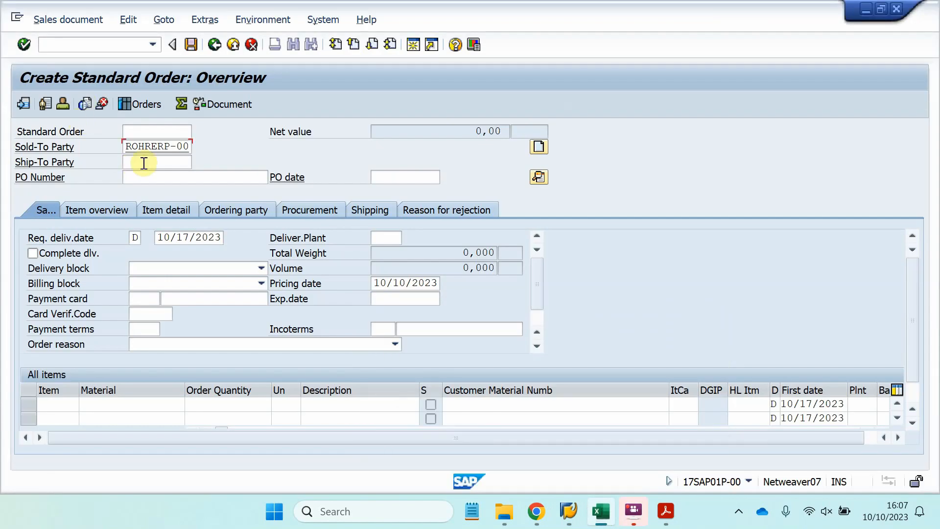
{"action": "left_click", "coordinate": [145, 174]}
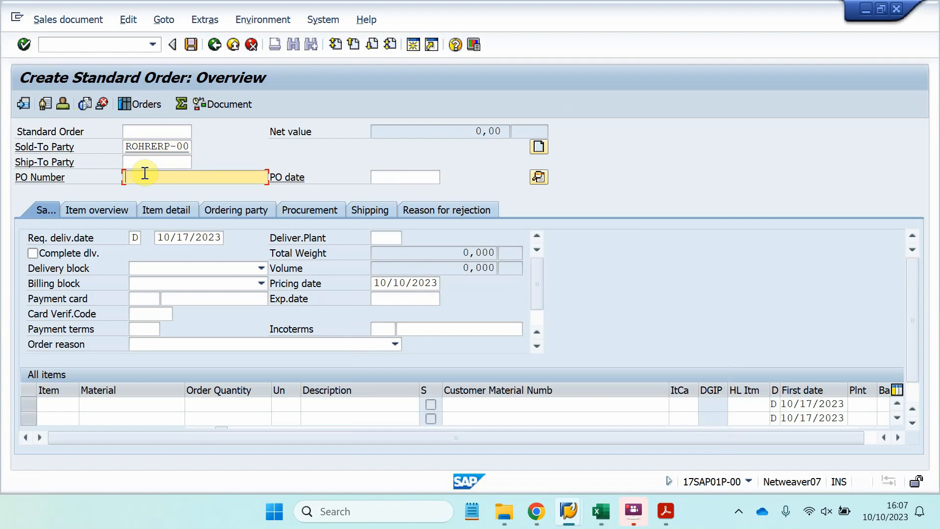
{"action": "type", "text": "GroupP-00"}
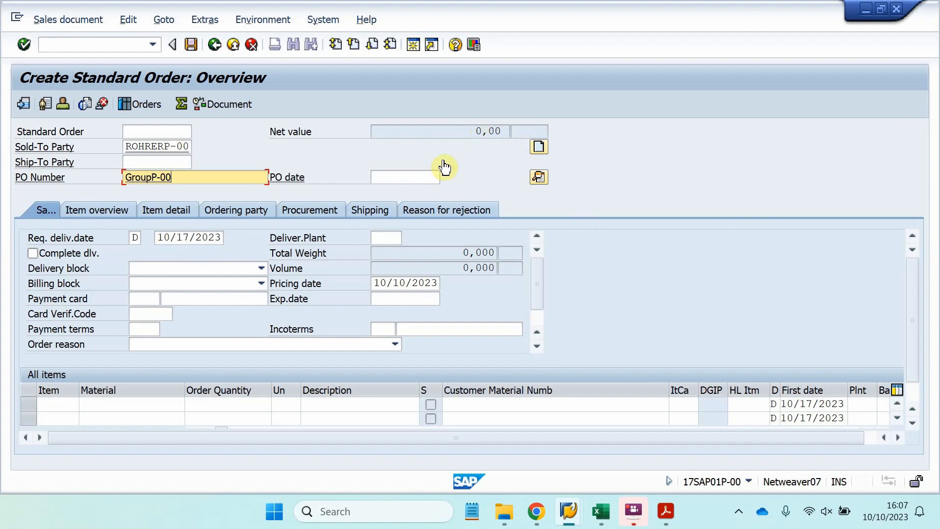
Step: Check the system calendar, choose 10/17/2023 as the requested delivery date and confirm the order's header data
{"action": "left_click", "coordinate": [894, 525]}
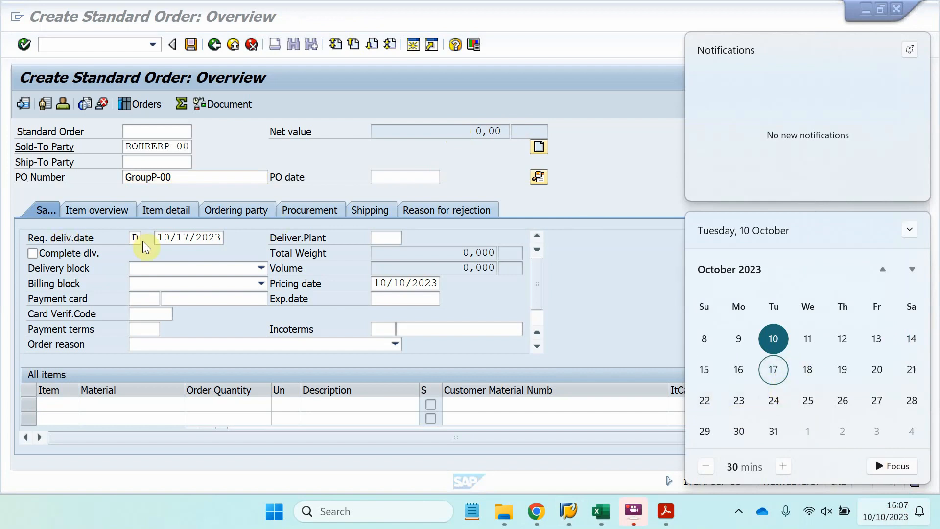
{"action": "left_click", "coordinate": [165, 267]}
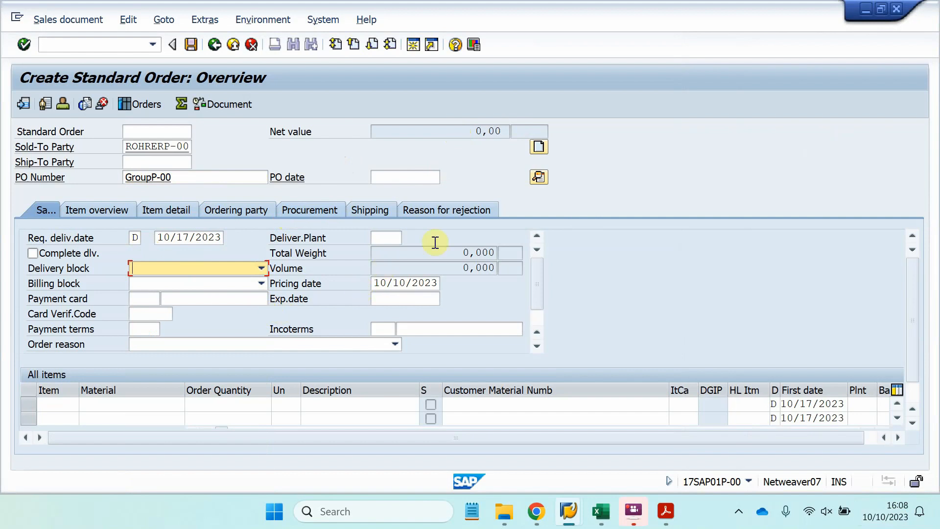
{"action": "left_click", "coordinate": [227, 237]}
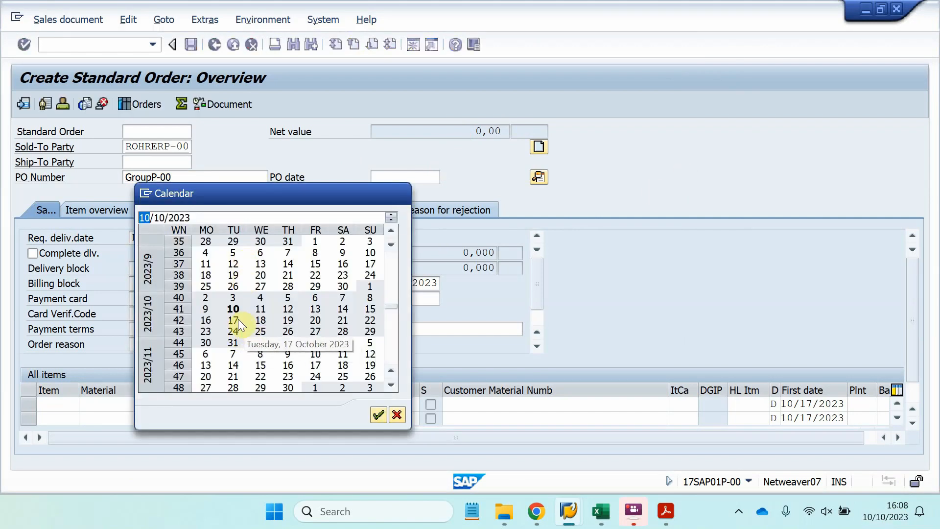
{"action": "left_click", "coordinate": [236, 320]}
{"action": "left_click", "coordinate": [236, 319]}
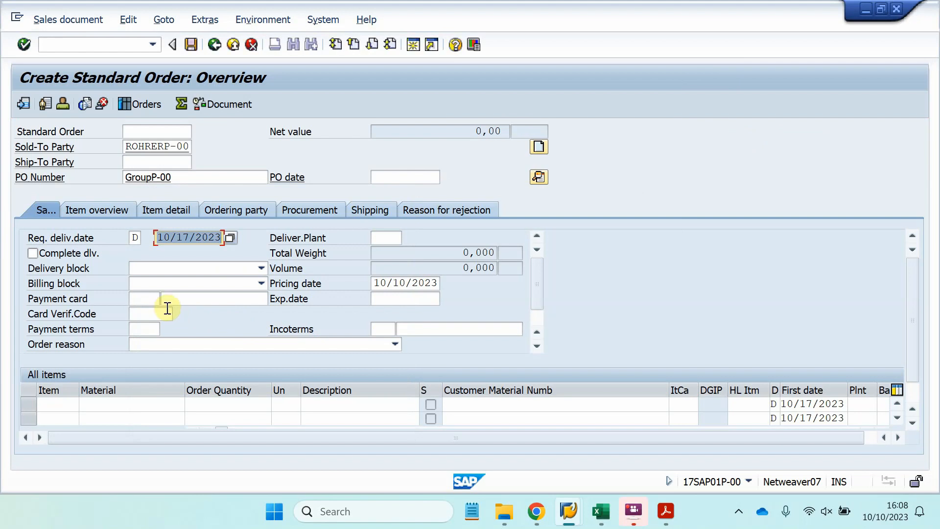
{"action": "key", "text": "Return"}
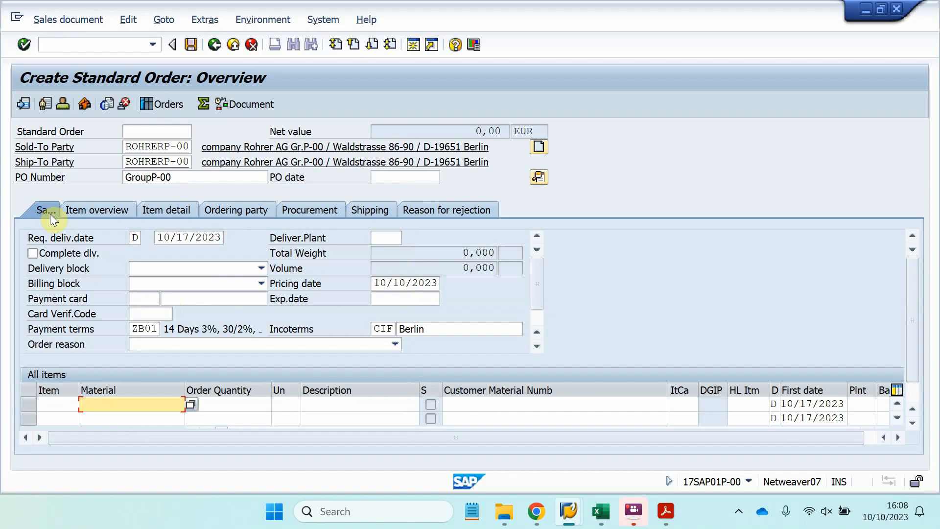
Step: Try to transfer the material number from cell I10 of the Excel list to SAP, and enter T-MMP-00 as the first item's material
{"action": "left_click", "coordinate": [610, 510]}
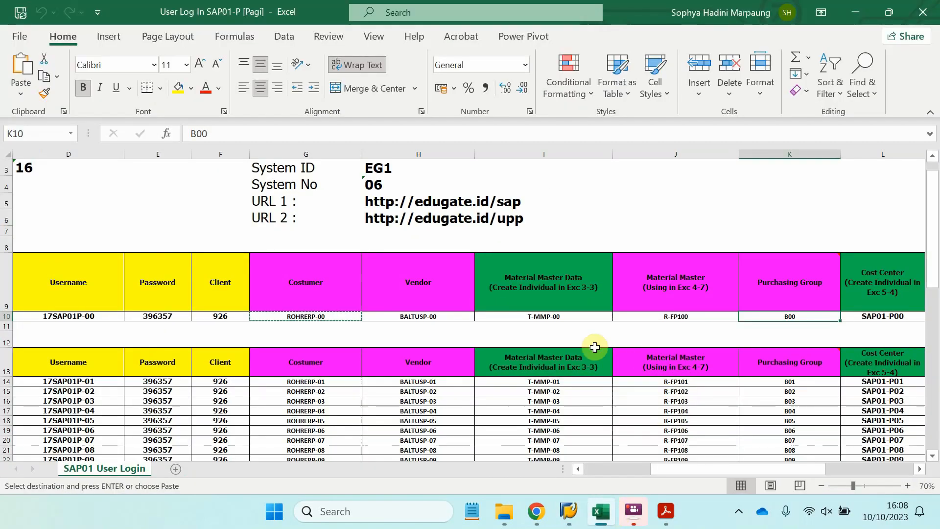
{"action": "left_click", "coordinate": [567, 318]}
{"action": "right_click", "coordinate": [568, 319]}
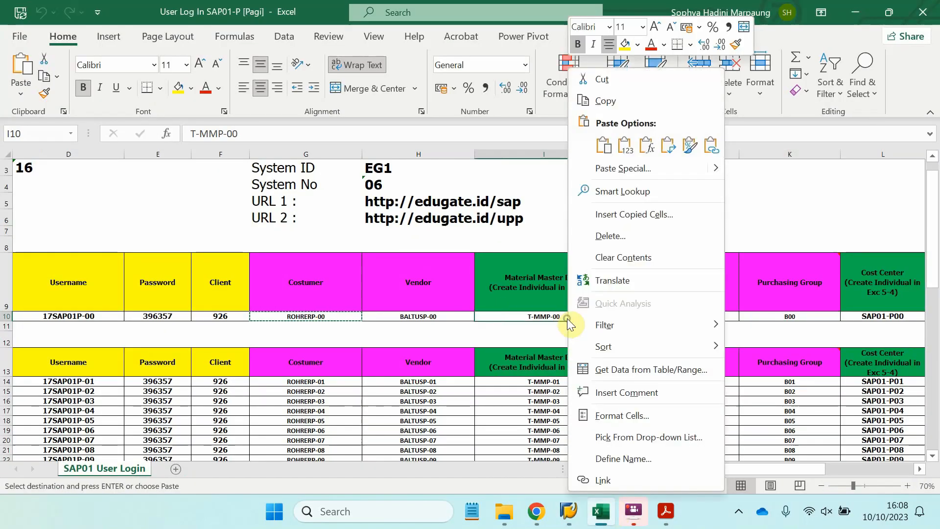
{"action": "left_click", "coordinate": [607, 144]}
{"action": "key", "text": "alt+Tab"}
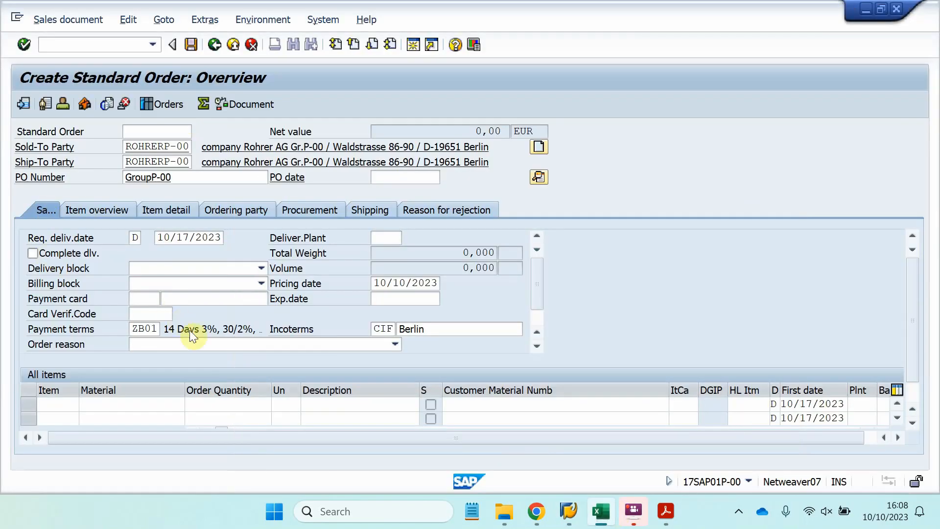
{"action": "left_click", "coordinate": [94, 411]}
{"action": "key", "text": "ctrl+v"}
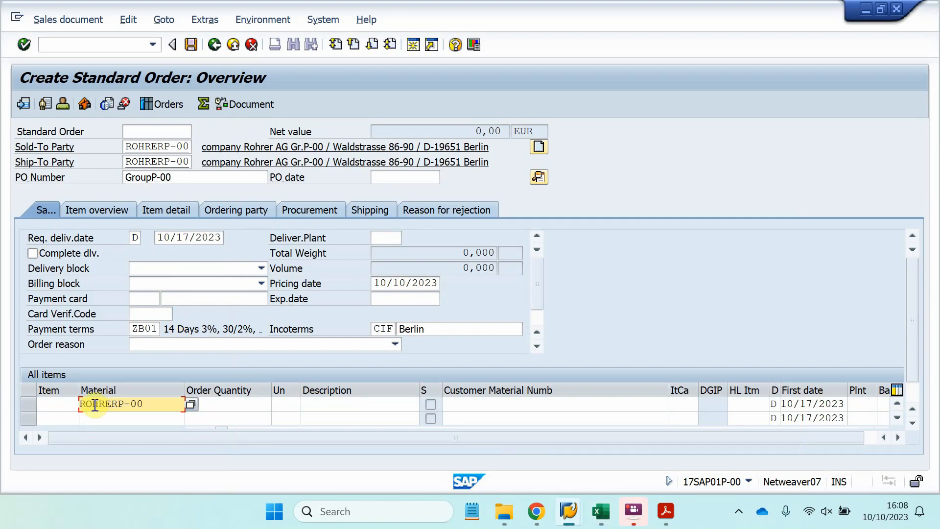
{"action": "key", "text": "ctrl+a"}
{"action": "type", "text": "T"}
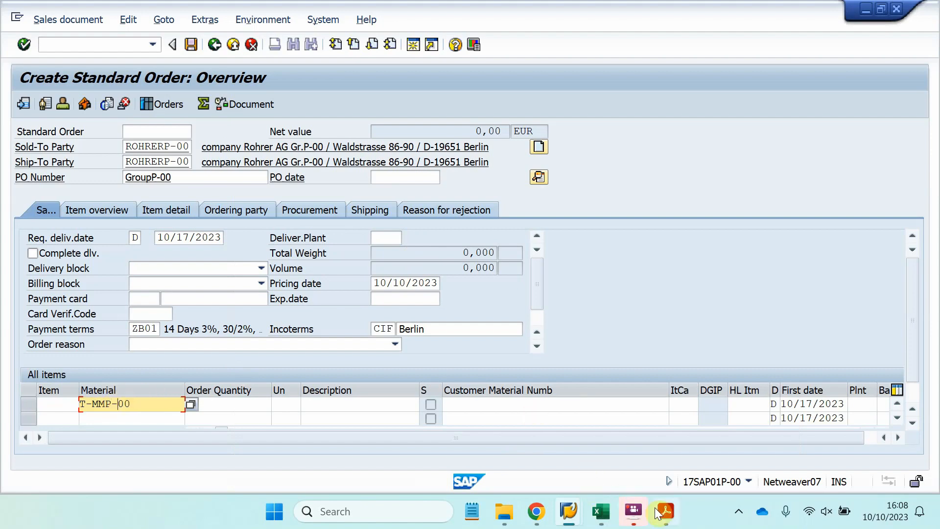
Step: Try to copy the material number from cell I14 of the Excel list into the first item's Material field in SAP
{"action": "left_click", "coordinate": [601, 511]}
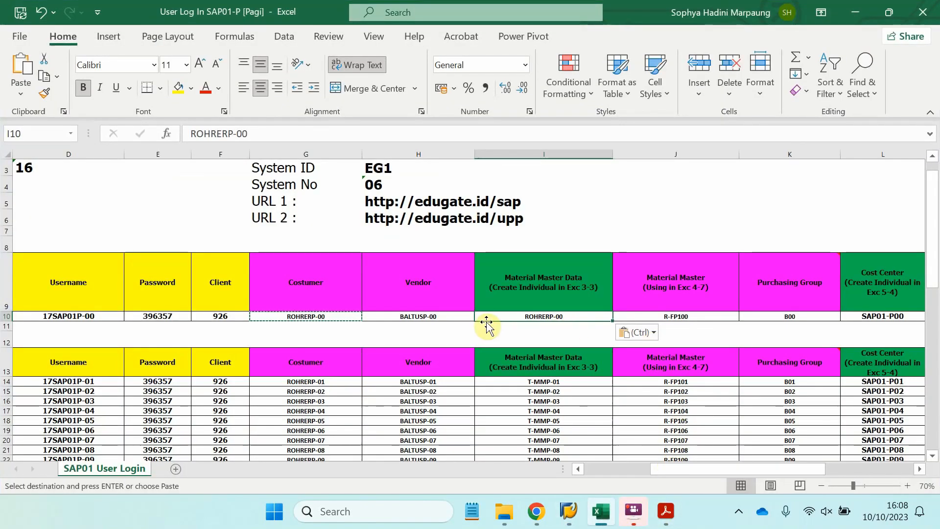
{"action": "left_click", "coordinate": [330, 316]}
{"action": "left_click", "coordinate": [676, 316]}
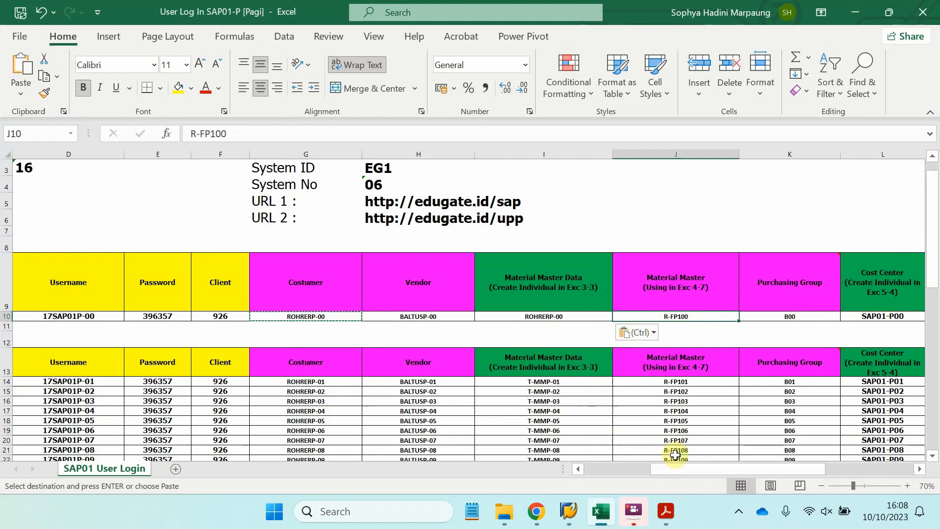
{"action": "left_click", "coordinate": [561, 316]}
{"action": "left_click", "coordinate": [555, 382]}
{"action": "right_click", "coordinate": [570, 384]}
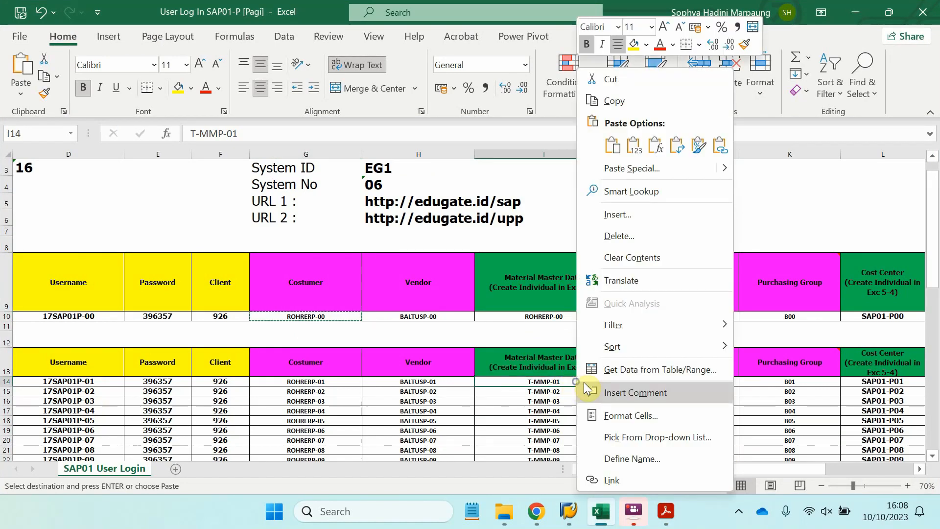
{"action": "left_click", "coordinate": [628, 152]}
{"action": "left_click", "coordinate": [855, 12]}
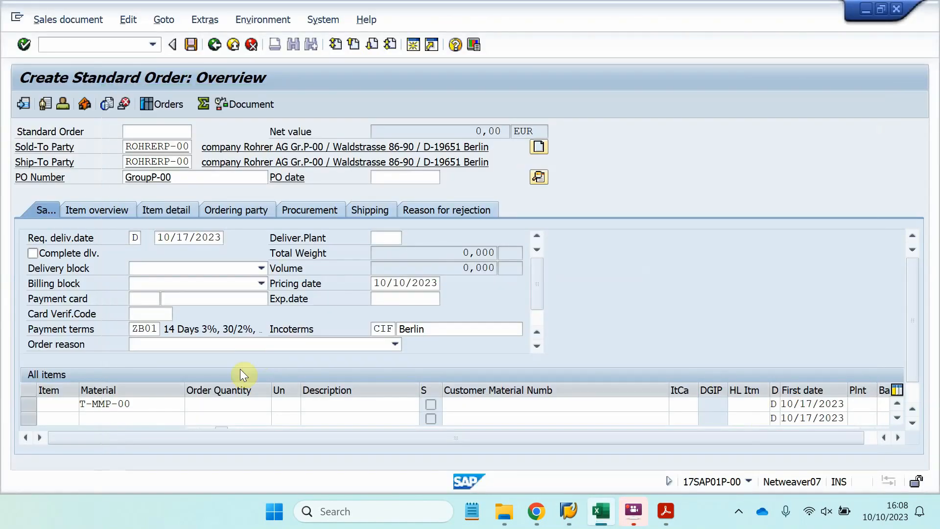
{"action": "left_click_drag", "start_coordinate": [160, 404], "coordinate": [43, 404]}
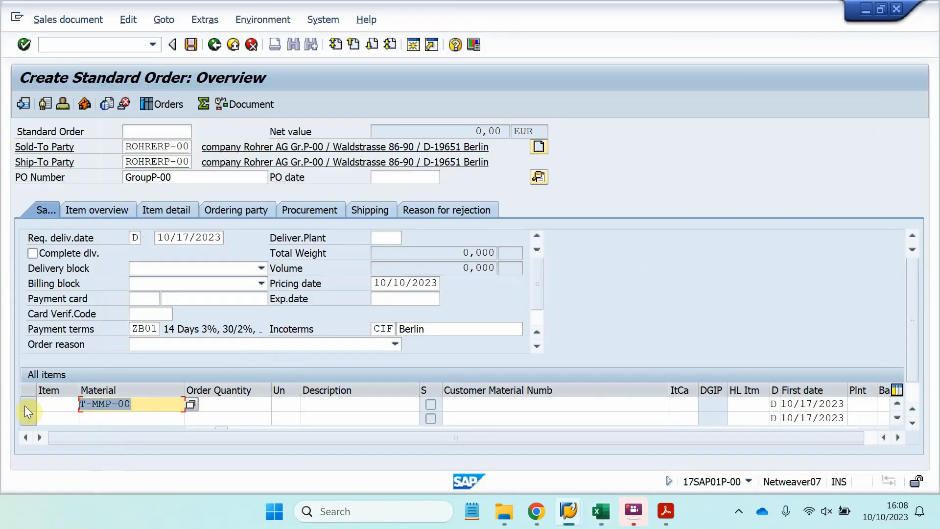
{"action": "key", "text": "ctrl+v"}
{"action": "right_click", "coordinate": [24, 405]}
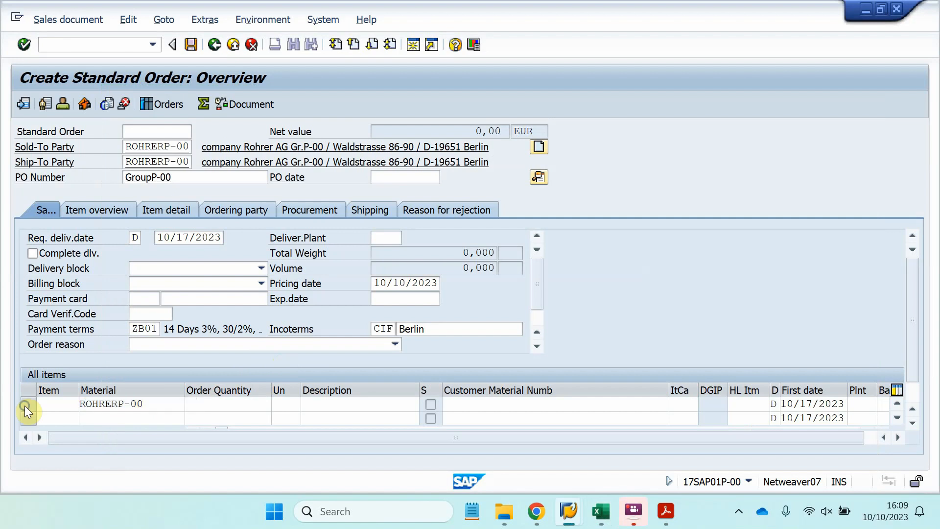
{"action": "left_click", "coordinate": [154, 408]}
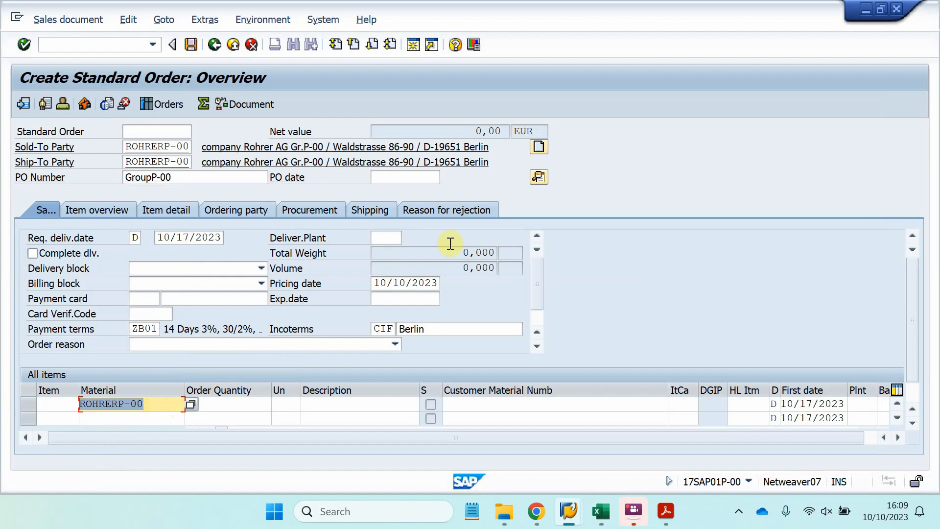
Step: Copy material number T-MMP-02 from cell I15 of the Excel list into the first item's Material field in SAP
{"action": "left_click", "coordinate": [601, 511]}
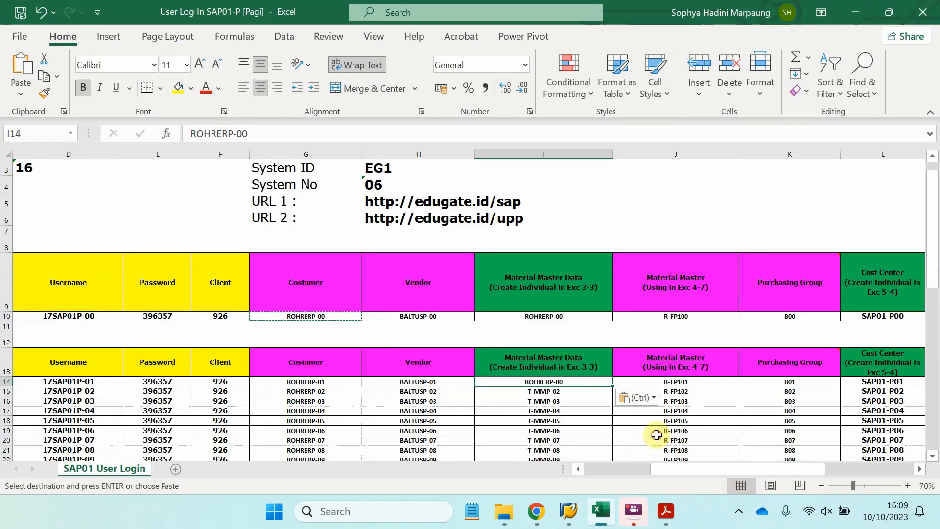
{"action": "left_click", "coordinate": [561, 390]}
{"action": "right_click", "coordinate": [562, 390]}
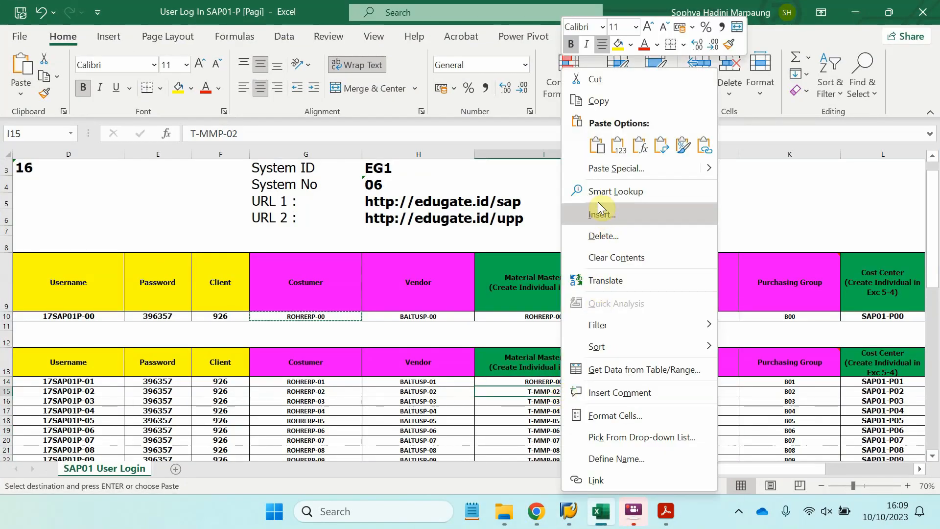
{"action": "left_click", "coordinate": [598, 101]}
{"action": "left_click", "coordinate": [856, 12]}
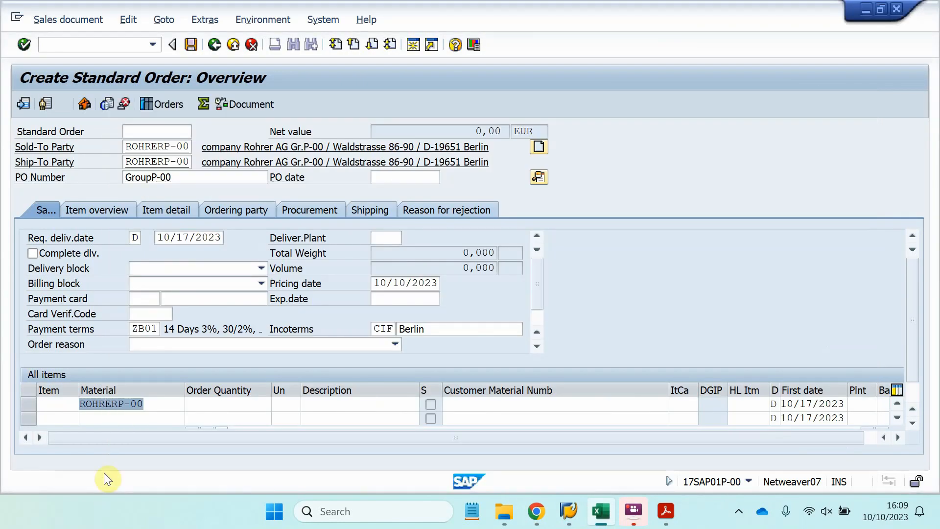
{"action": "key", "text": "ctrl+v"}
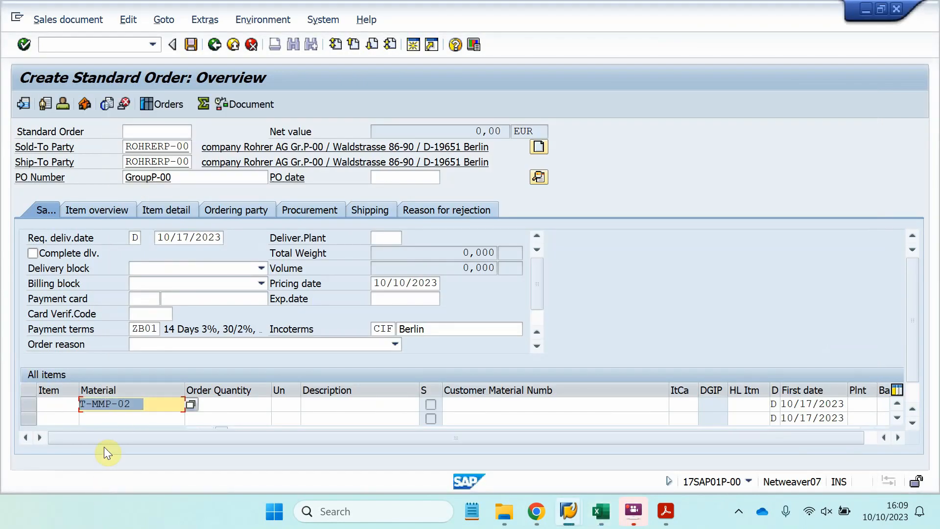
Step: Correct the first item's material number to T-MMP-00, set its order quantity to 10 and confirm the item
{"action": "key", "text": "Home"}
{"action": "key", "text": "Delete"}
{"action": "type", "text": "T"}
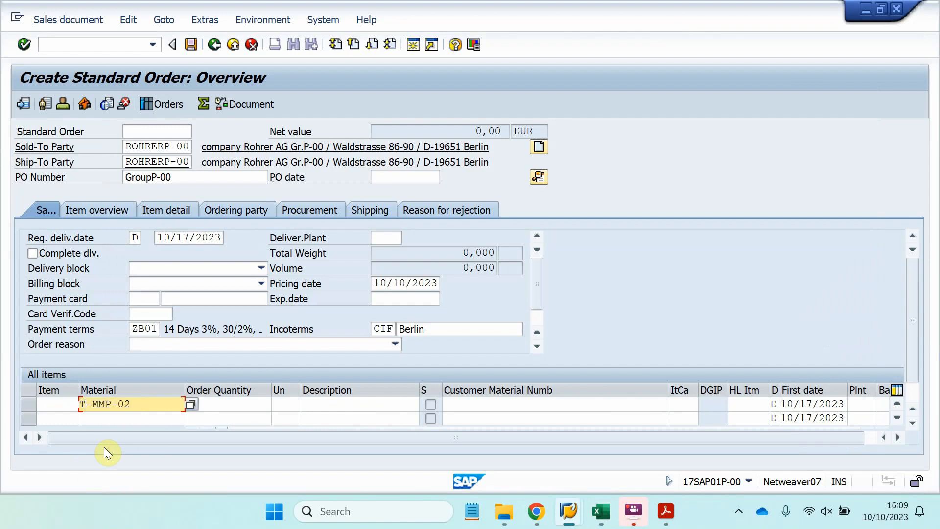
{"action": "key", "text": "Insert"}
{"action": "key", "text": "Right"}
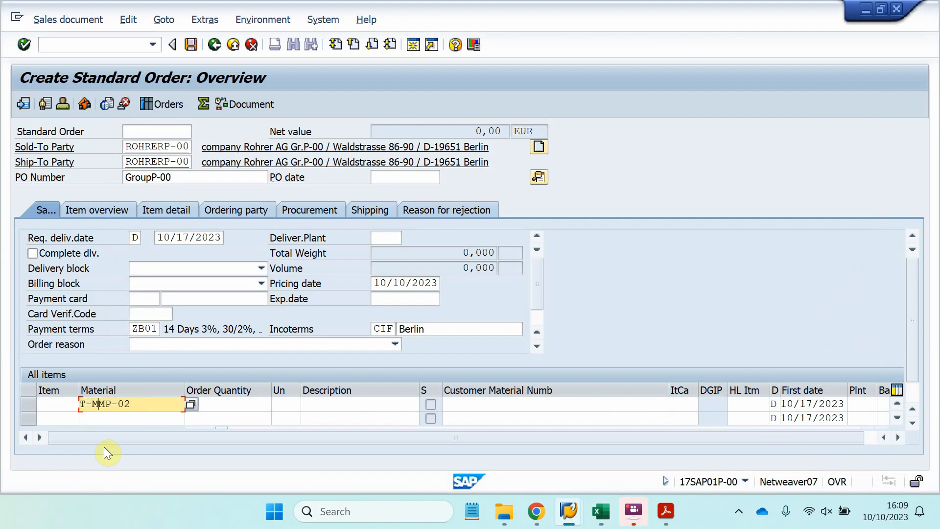
{"action": "type", "text": "0"}
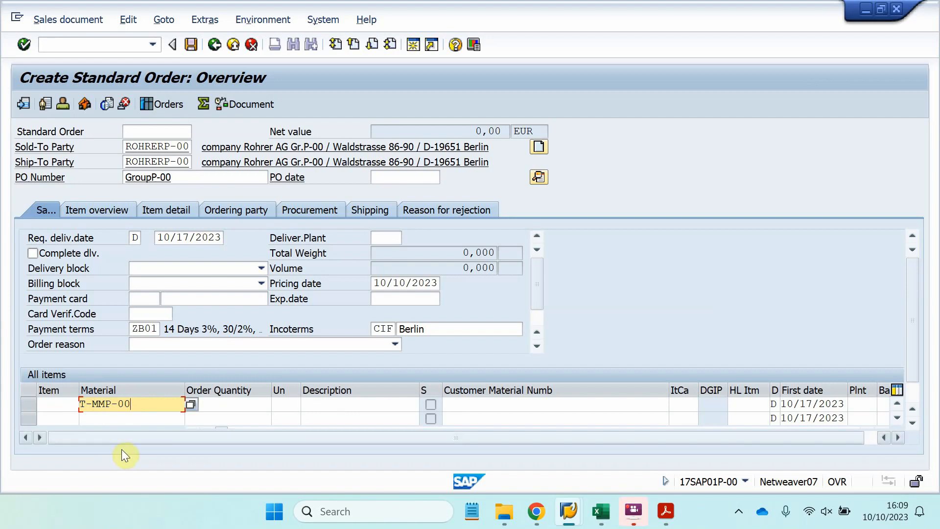
{"action": "left_click", "coordinate": [209, 408]}
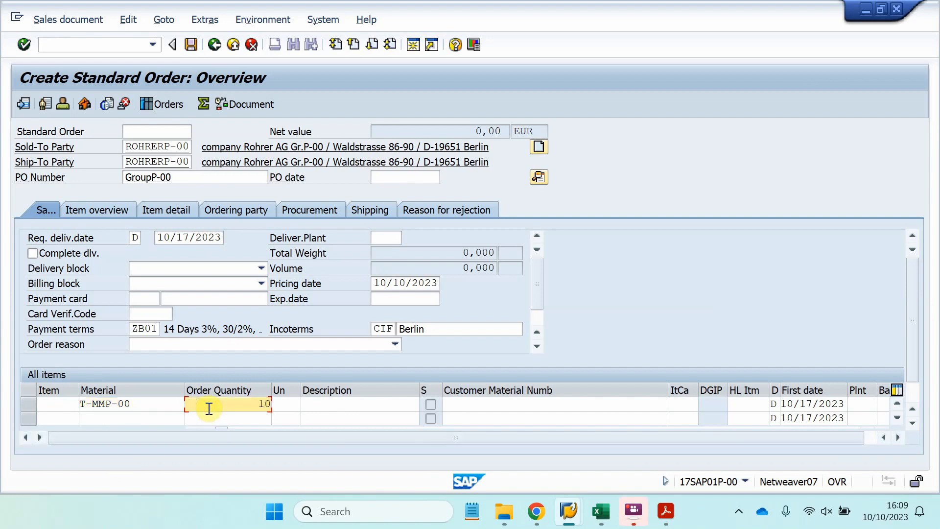
{"action": "key", "text": "Return"}
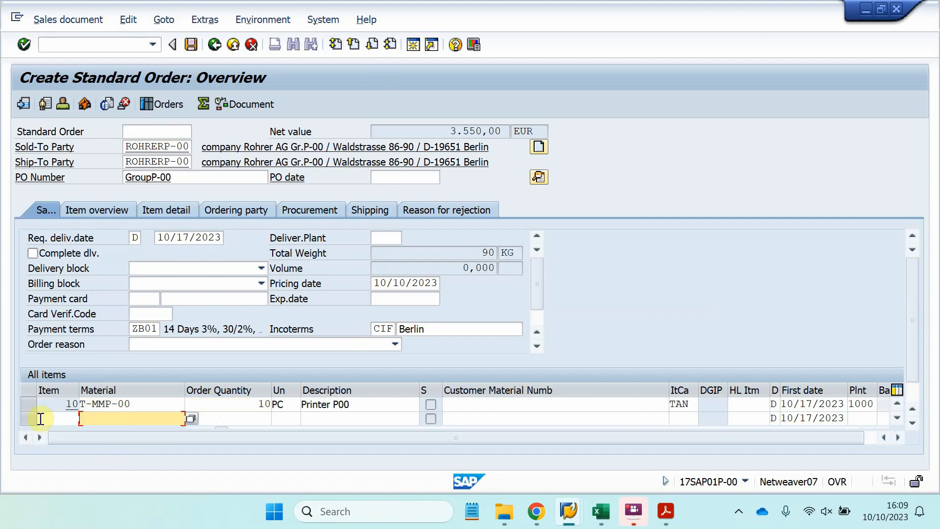
Step: Select the order item for T-MMP-00 and examine its condition type, amount, net price and net value
{"action": "left_click", "coordinate": [26, 409]}
{"action": "scroll", "coordinate": [544, 335], "scroll_direction": "down", "scroll_amount": 3}
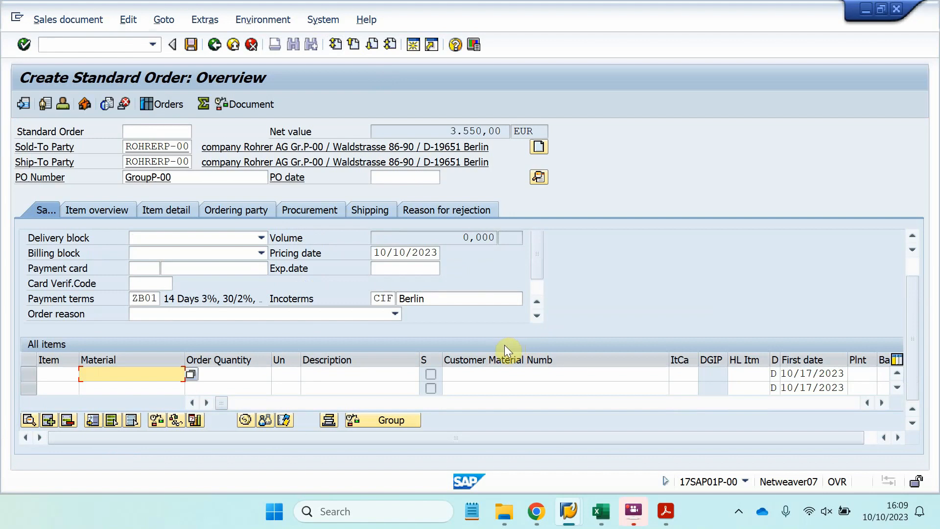
{"action": "left_click", "coordinate": [881, 403]}
{"action": "left_click", "coordinate": [881, 403]}
{"action": "left_click", "coordinate": [881, 403]}
{"action": "left_click", "coordinate": [882, 403]}
{"action": "left_click", "coordinate": [881, 402]}
{"action": "left_click", "coordinate": [881, 402]}
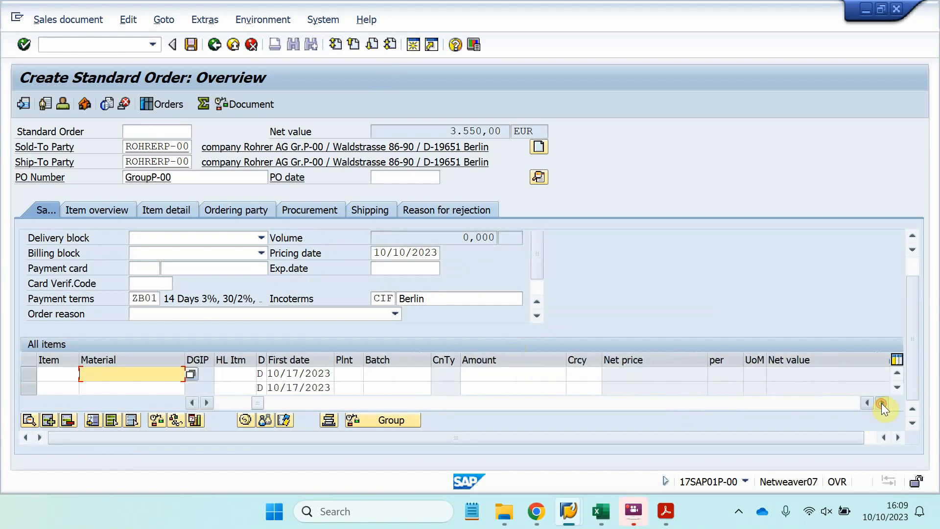
{"action": "left_click", "coordinate": [881, 402]}
{"action": "left_click", "coordinate": [882, 402]}
{"action": "left_click", "coordinate": [881, 403]}
{"action": "left_click", "coordinate": [882, 402]}
{"action": "left_click", "coordinate": [881, 403]}
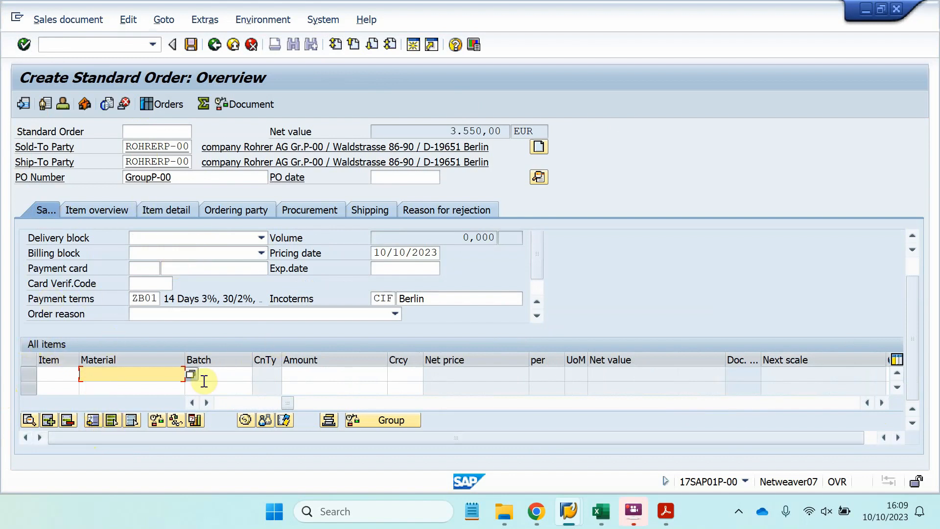
{"action": "scroll", "coordinate": [174, 398], "scroll_direction": "up", "scroll_amount": 2}
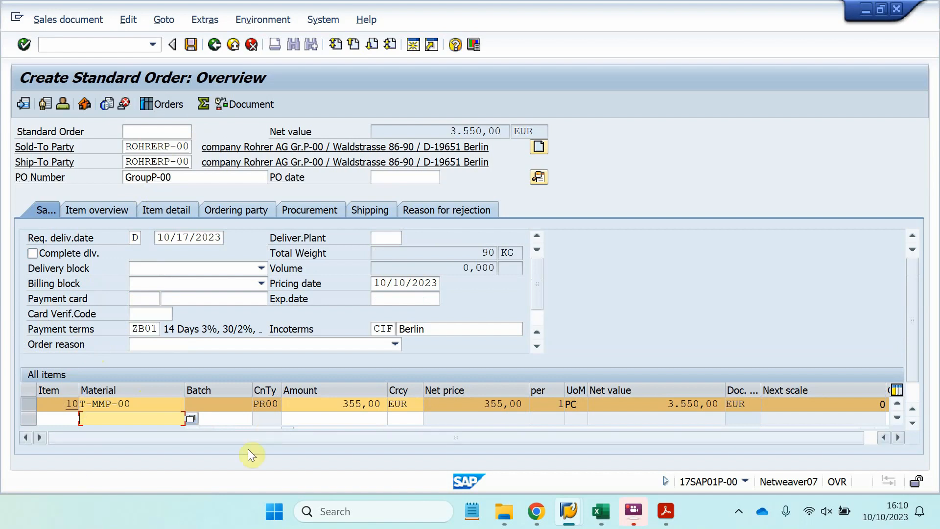
Step: Save the standard order containing 10 pieces of material T-MMP-00
{"action": "left_click", "coordinate": [137, 403]}
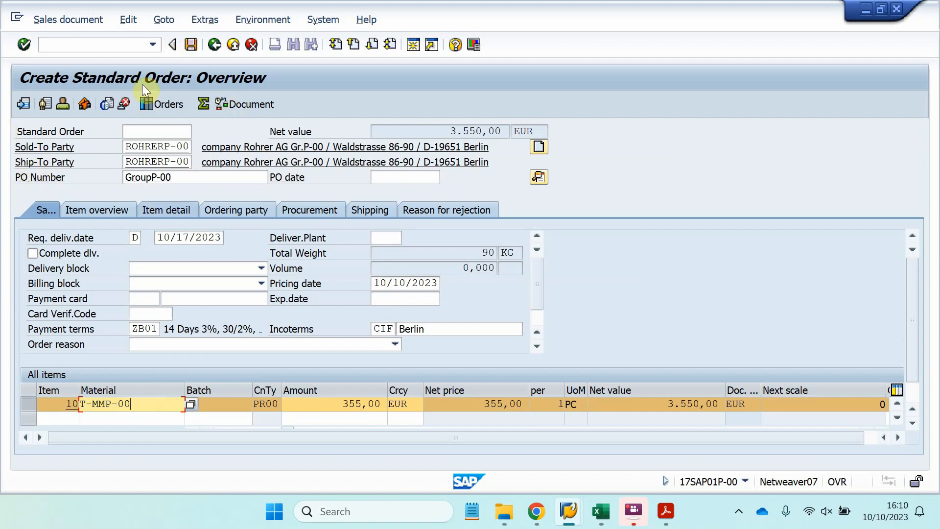
{"action": "left_click", "coordinate": [190, 44]}
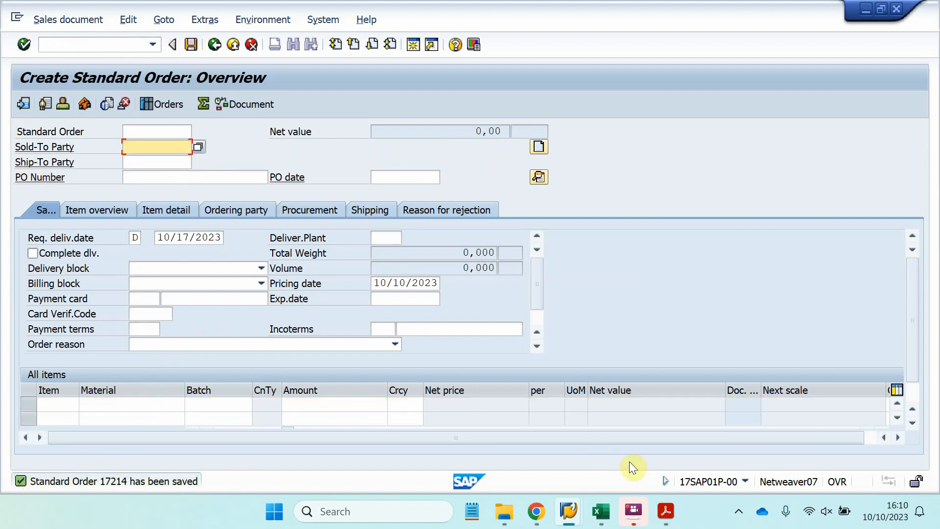
Step: Open the text file Transaksi SAP SI A Pagi from New Volume (D:) in a maximized Notepad window, then minimize it
{"action": "left_click", "coordinate": [504, 512]}
{"action": "left_click", "coordinate": [77, 422]}
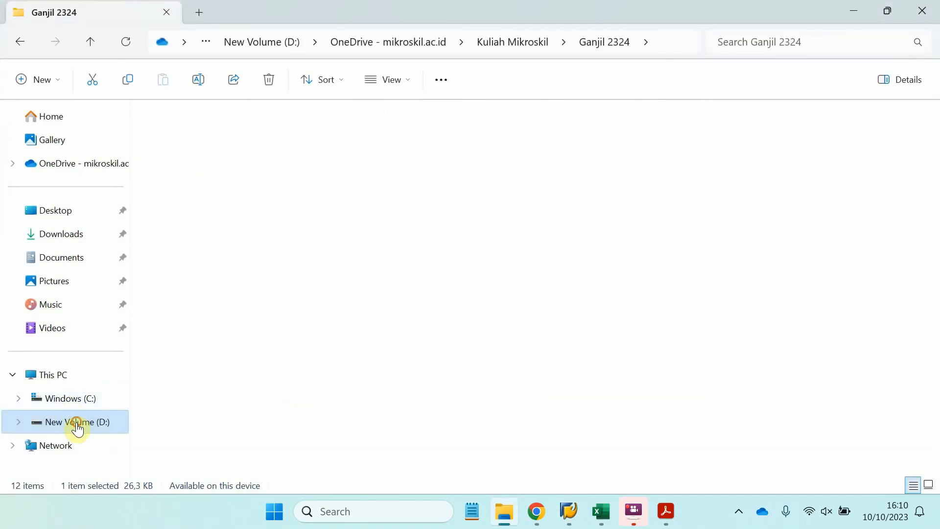
{"action": "scroll", "coordinate": [284, 412], "scroll_direction": "down", "scroll_amount": 4}
{"action": "double_click", "coordinate": [266, 413]}
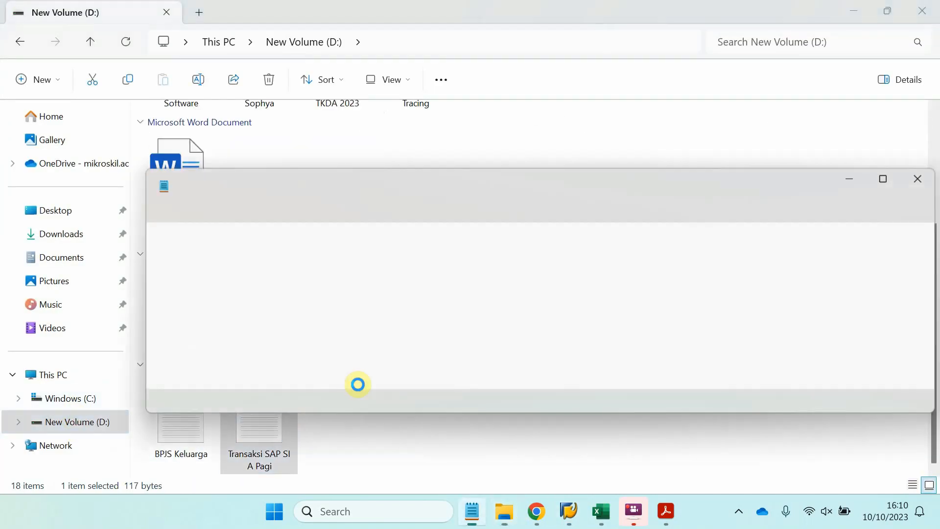
{"action": "left_click", "coordinate": [881, 182]}
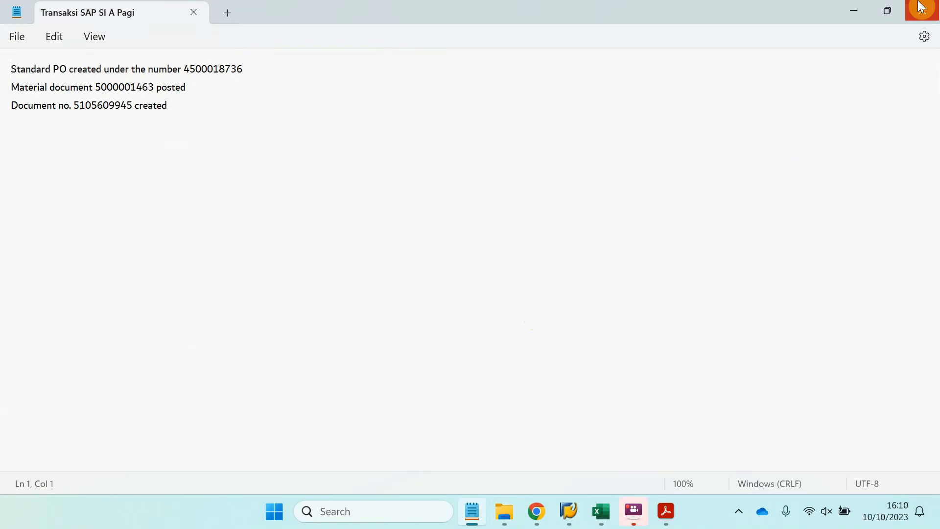
{"action": "left_click", "coordinate": [851, 14]}
Step: Return to the SAP order screen, open the details of the order's save message and select its full text for copying
{"action": "left_click", "coordinate": [536, 512]}
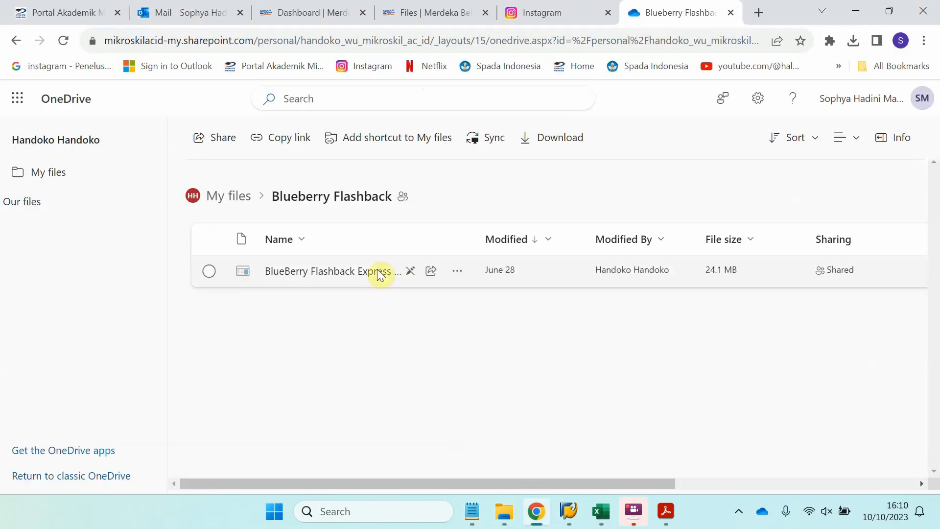
{"action": "left_click", "coordinate": [666, 511]}
{"action": "mouse_move", "coordinate": [634, 511]}
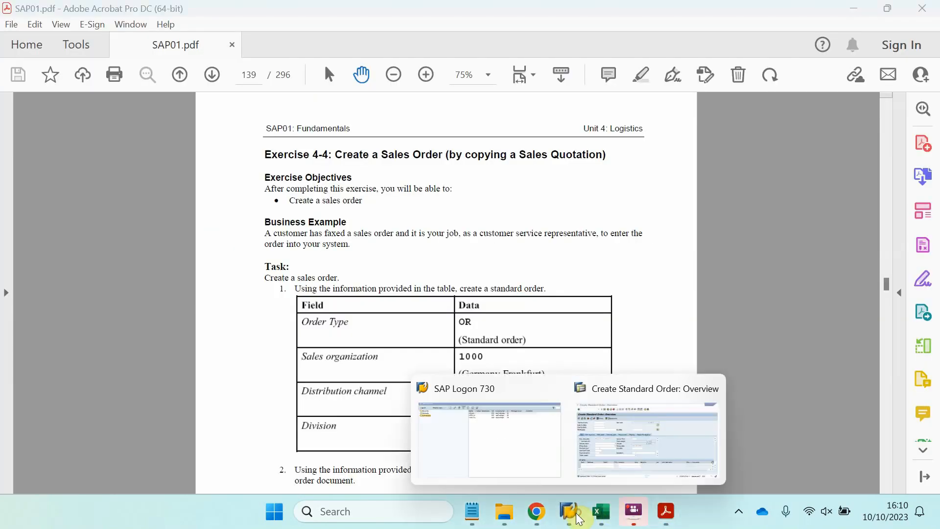
{"action": "left_click", "coordinate": [616, 450]}
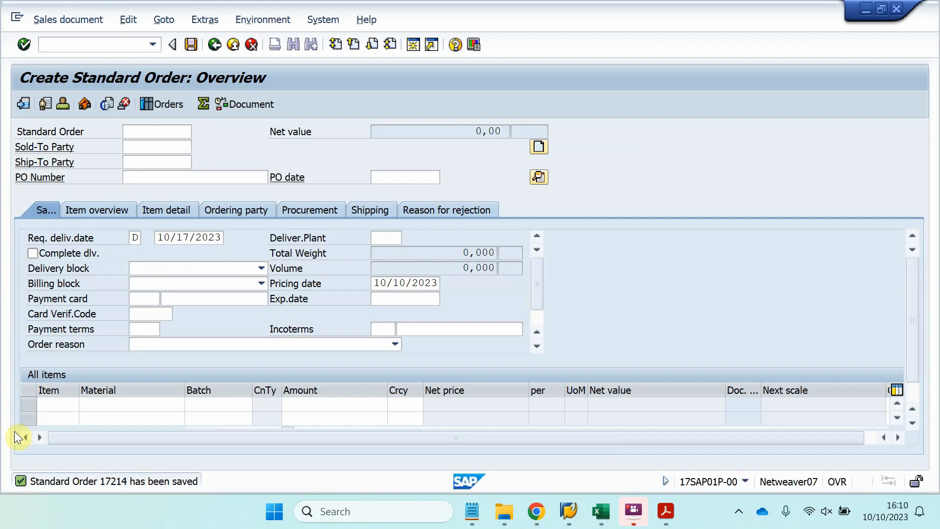
{"action": "double_click", "coordinate": [22, 474]}
{"action": "left_click_drag", "start_coordinate": [318, 91], "coordinate": [19, 87]}
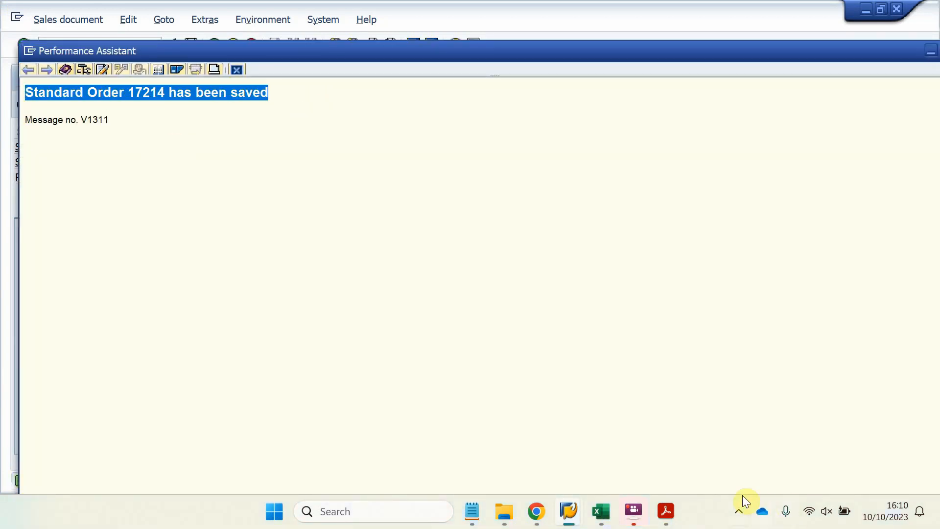
Step: Add a blank line, the heading "S0:" and the copied order confirmation message at the end of the Notepad transaction log
{"action": "left_click", "coordinate": [472, 511]}
{"action": "left_click", "coordinate": [318, 147]}
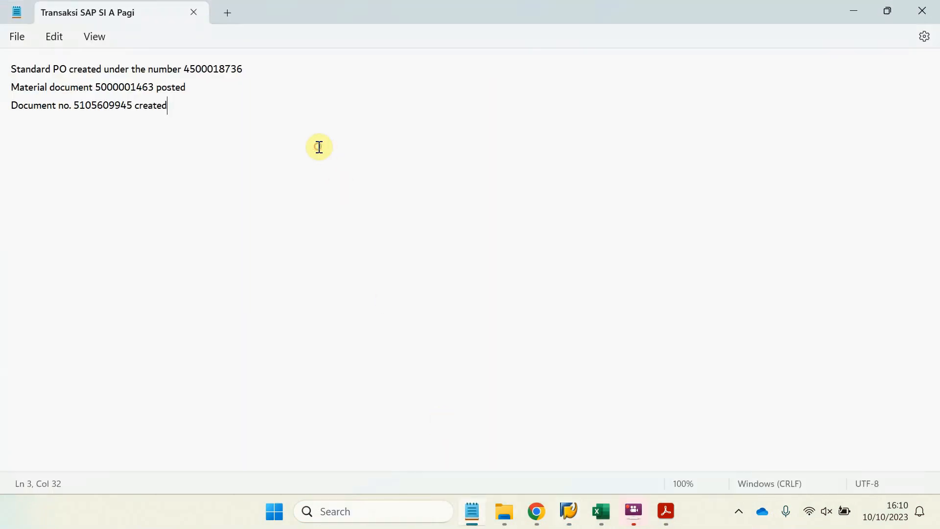
{"action": "key", "text": "Return"}
{"action": "key", "text": "Return"}
{"action": "type", "text": "s"}
{"action": "key", "text": "BackSpace"}
{"action": "type", "text": "S0"}
{"action": "key", "text": "ctrl+v"}
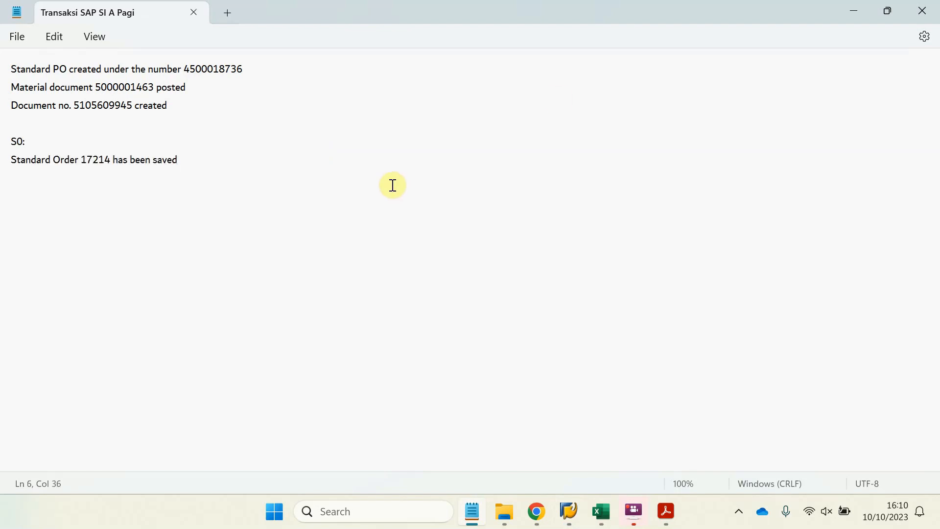
Step: Switch to SAP01.pdf in Acrobat and read the task of Exercise 4-5: Create a Delivery on page 142
{"action": "left_click", "coordinate": [863, 2]}
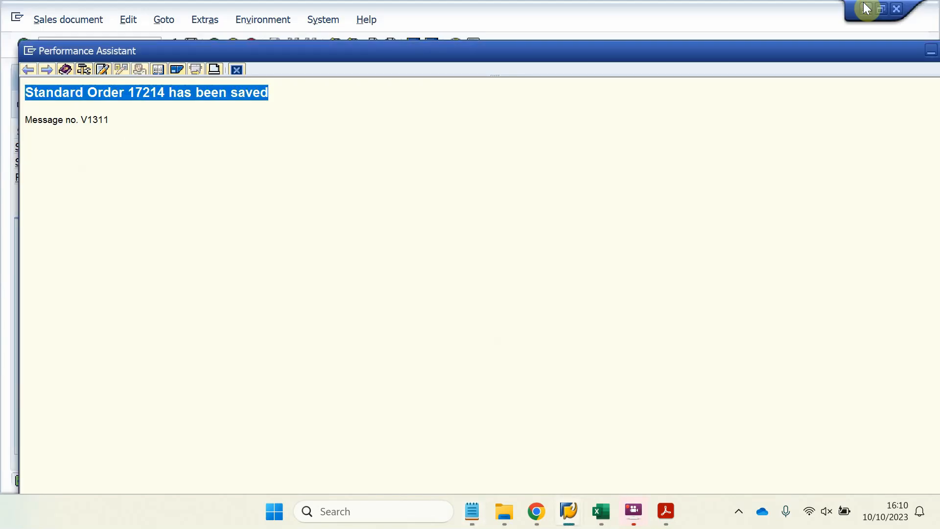
{"action": "left_click", "coordinate": [666, 512]}
{"action": "scroll", "coordinate": [510, 413], "scroll_direction": "down", "scroll_amount": 10}
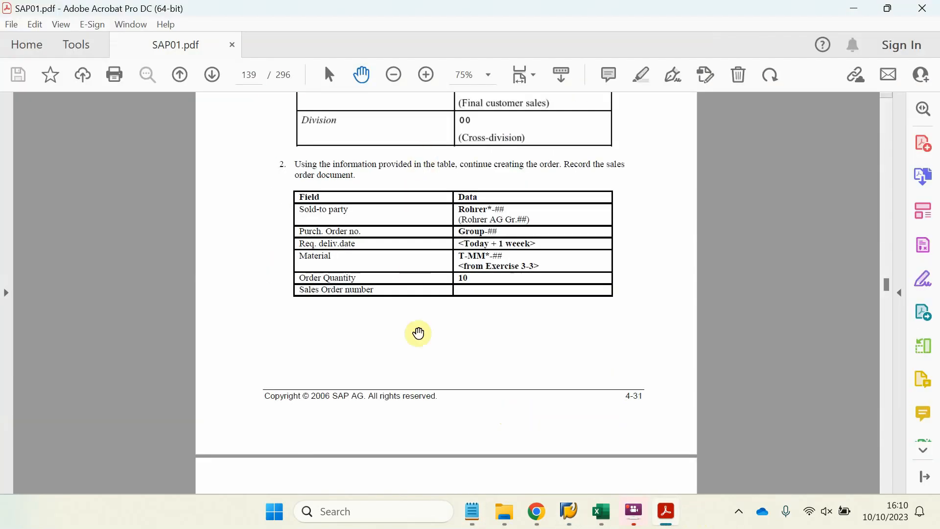
{"action": "scroll", "coordinate": [424, 372], "scroll_direction": "down", "scroll_amount": 12}
{"action": "scroll", "coordinate": [426, 370], "scroll_direction": "down", "scroll_amount": 15}
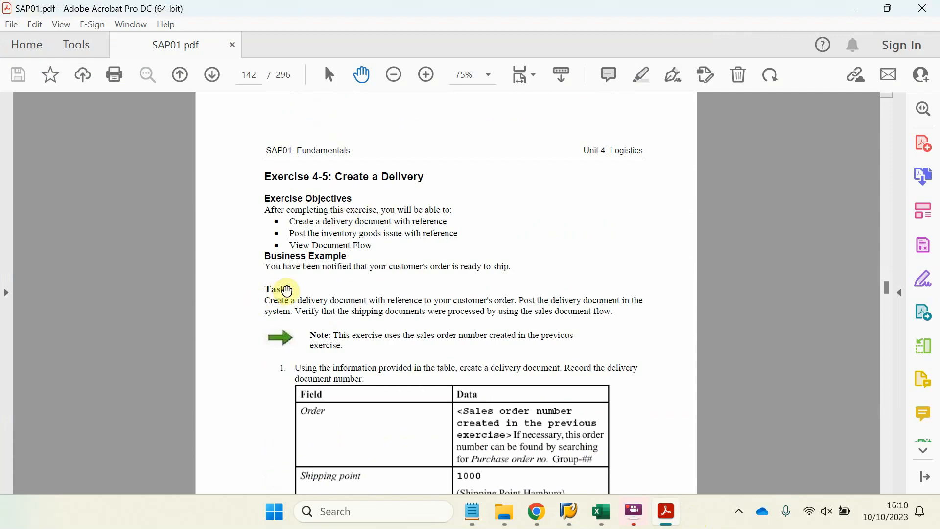
{"action": "left_click", "coordinate": [538, 512]}
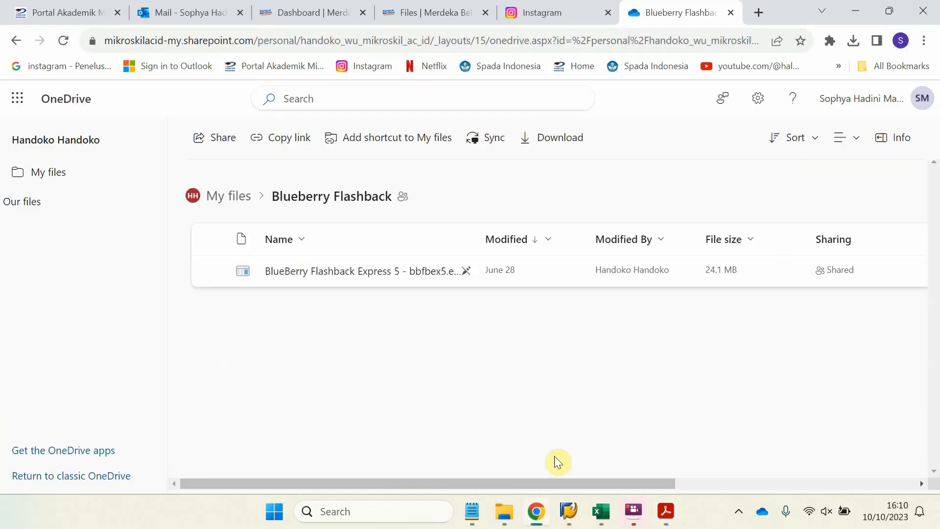
{"action": "left_click", "coordinate": [669, 513]}
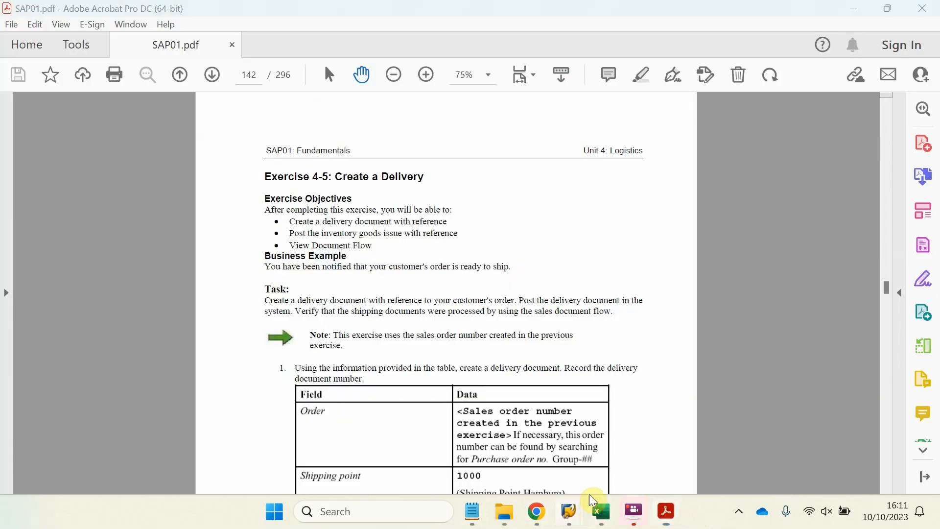
Step: Close SAP's Performance Assistant window and switch from creating the standard order to displaying a sales order
{"action": "mouse_move", "coordinate": [634, 511]}
{"action": "left_click", "coordinate": [685, 426]}
{"action": "left_click_drag", "start_coordinate": [896, 55], "coordinate": [853, 54]}
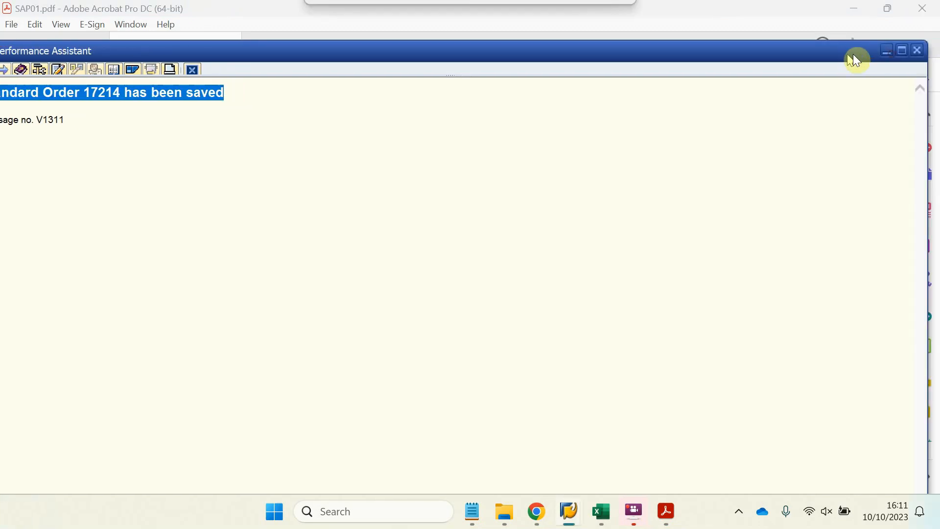
{"action": "left_click", "coordinate": [918, 53]}
{"action": "mouse_move", "coordinate": [633, 511]}
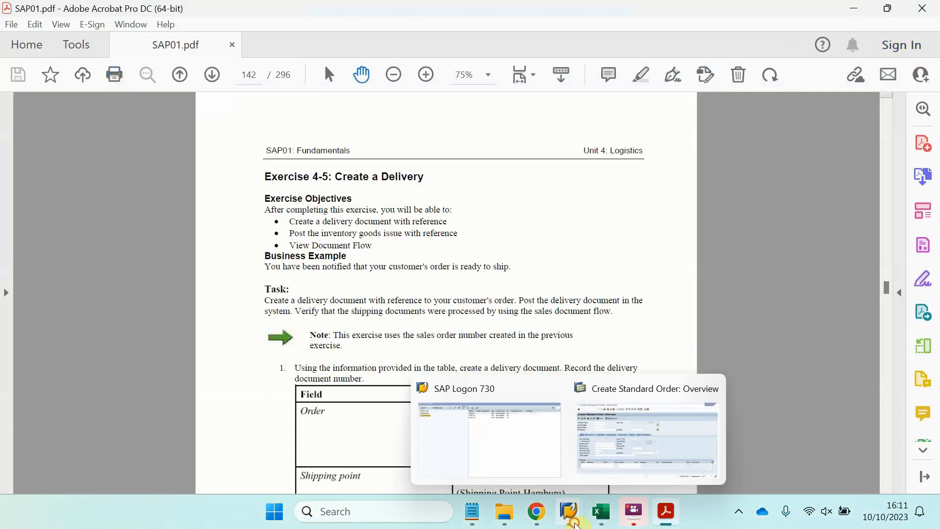
{"action": "left_click", "coordinate": [637, 443]}
{"action": "left_click", "coordinate": [63, 20]}
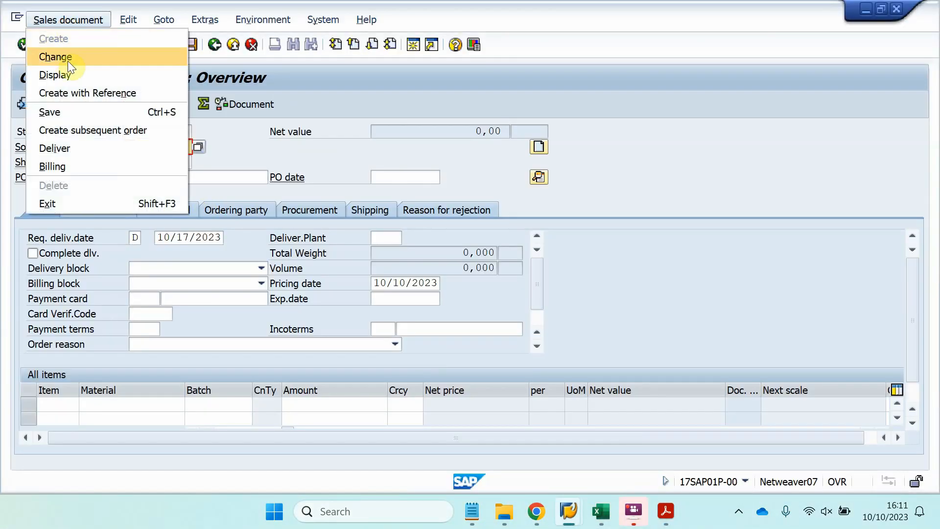
{"action": "left_click", "coordinate": [69, 74]}
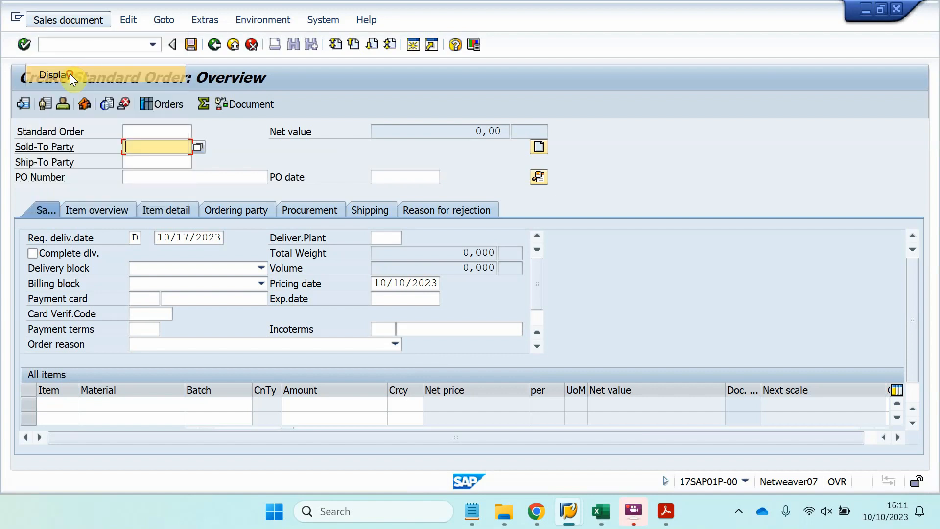
Step: Check the current transaction code in the system information and display the overview of the saved order
{"action": "left_click", "coordinate": [745, 481]}
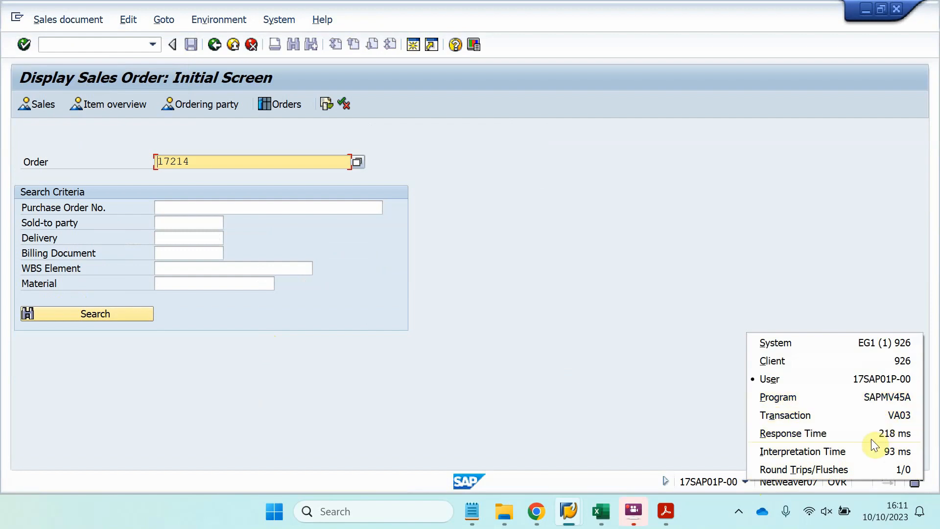
{"action": "left_click", "coordinate": [560, 159]}
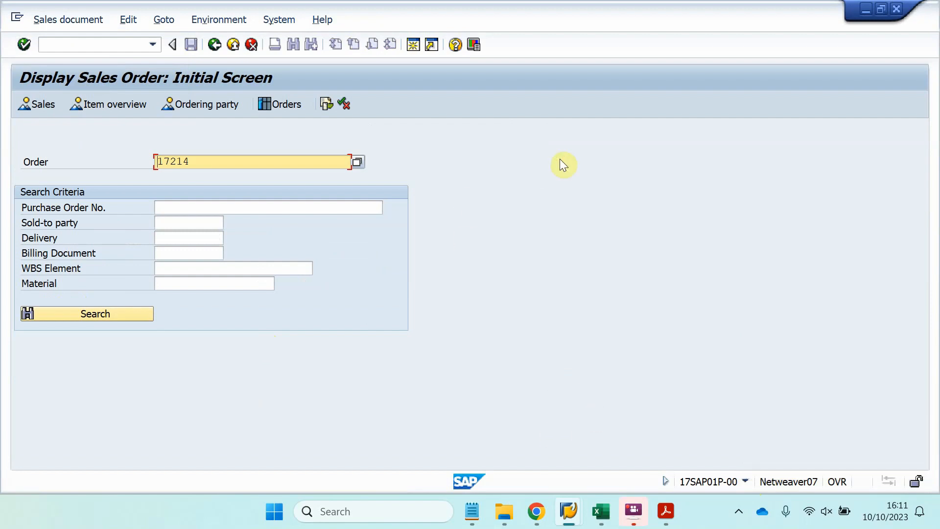
{"action": "double_click", "coordinate": [224, 157]}
{"action": "left_click", "coordinate": [24, 45]}
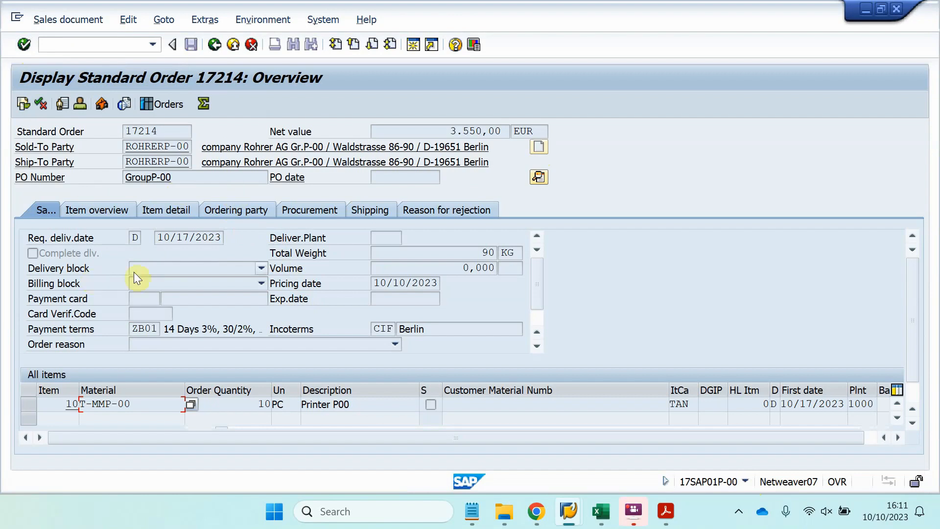
Step: Leave the order display with the command /n to return to SAP Easy Access
{"action": "left_click", "coordinate": [134, 40]}
{"action": "type", "text": "/n"}
{"action": "key", "text": "Return"}
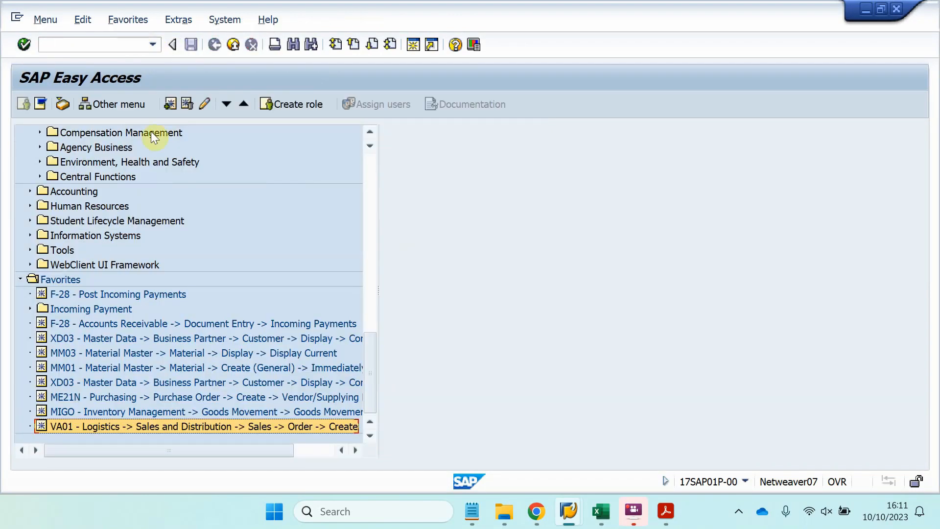
Step: Under Logistics > Sales and Distribution, collapse the Sales folder and expand Shipping and Transportation > Outbound Delivery
{"action": "scroll", "coordinate": [212, 260], "scroll_direction": "up", "scroll_amount": 5}
{"action": "scroll", "coordinate": [232, 291], "scroll_direction": "up", "scroll_amount": 10}
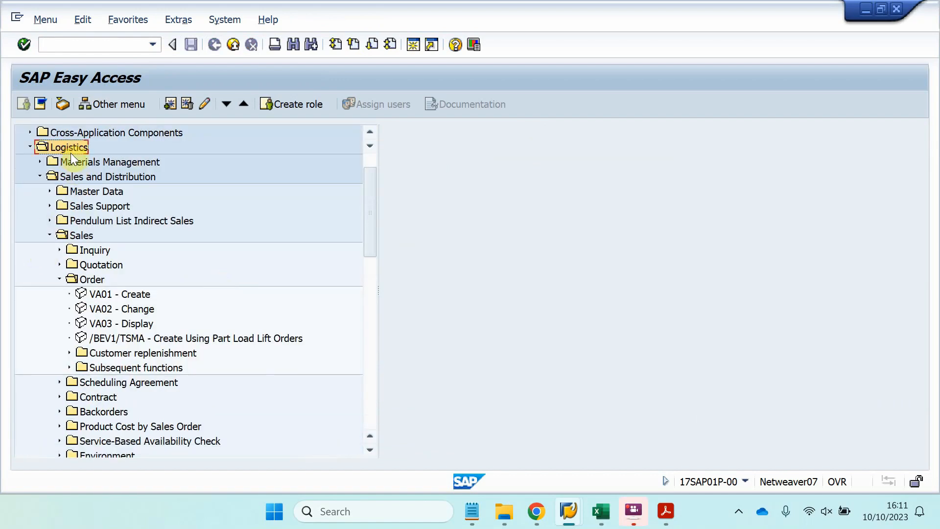
{"action": "left_click", "coordinate": [106, 178]}
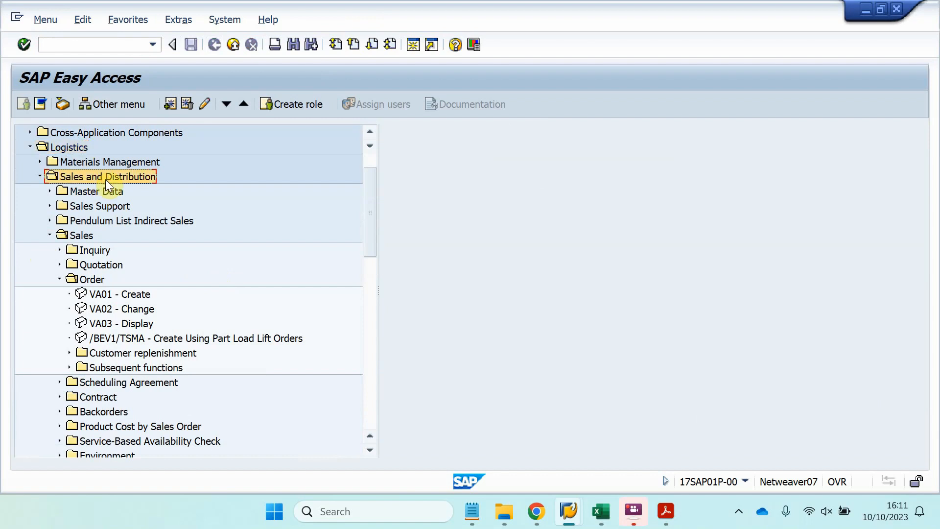
{"action": "left_click", "coordinate": [50, 235]}
{"action": "left_click", "coordinate": [49, 250]}
{"action": "left_click", "coordinate": [88, 251]}
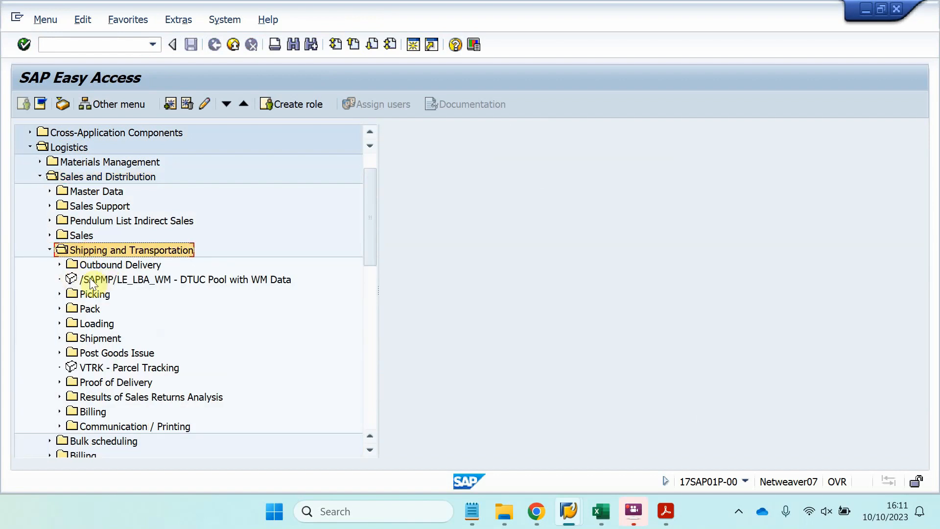
{"action": "left_click", "coordinate": [59, 265]}
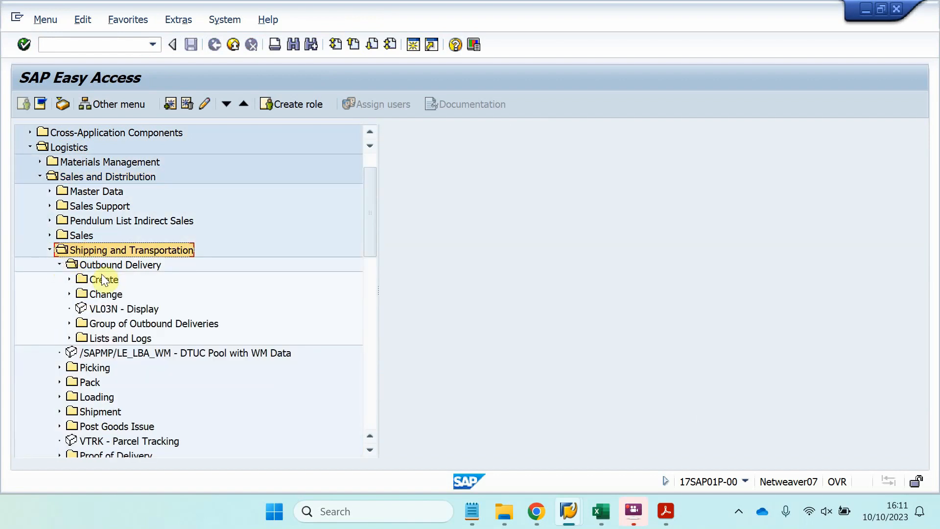
{"action": "left_click", "coordinate": [105, 266]}
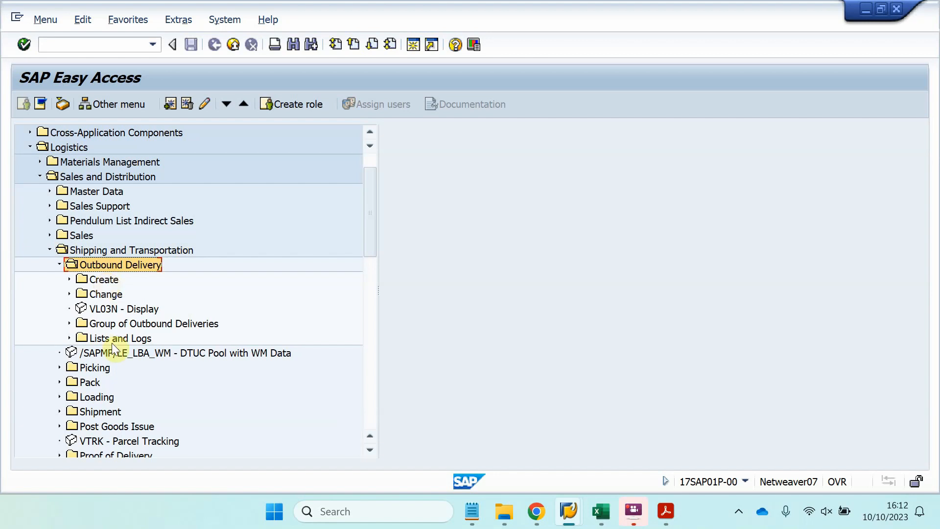
Step: Expand Create > Single Document under Outbound Delivery and start transaction VL01N - With Reference to Sales Order
{"action": "left_click", "coordinate": [69, 278]}
{"action": "left_click", "coordinate": [101, 281]}
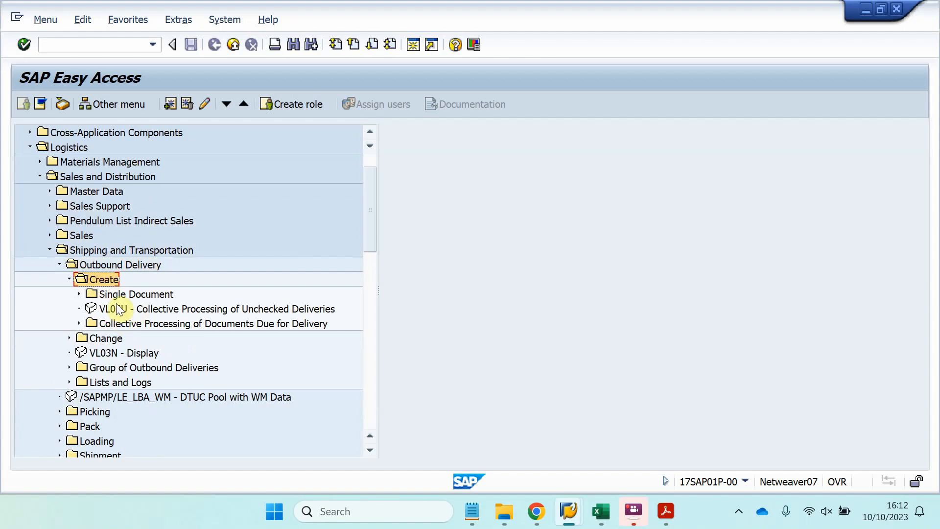
{"action": "left_click", "coordinate": [80, 293]}
{"action": "left_click", "coordinate": [119, 293]}
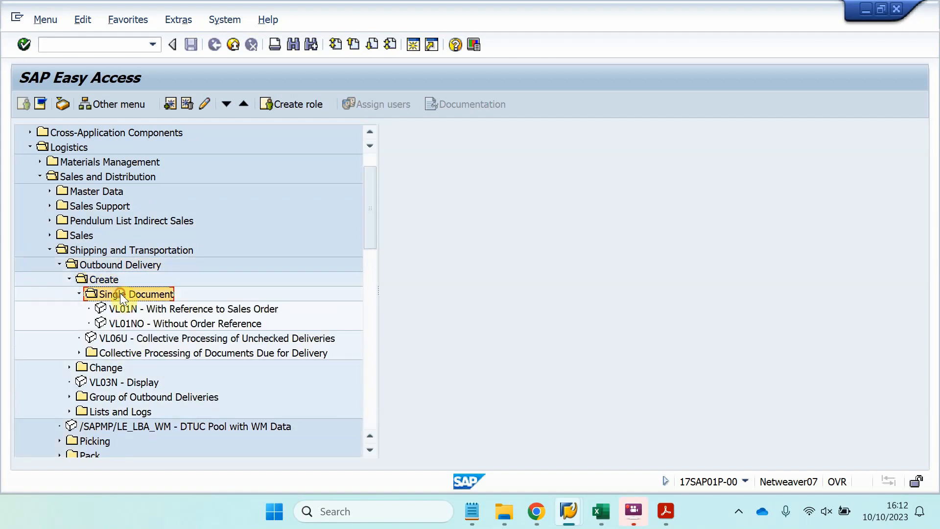
{"action": "left_click", "coordinate": [156, 310]}
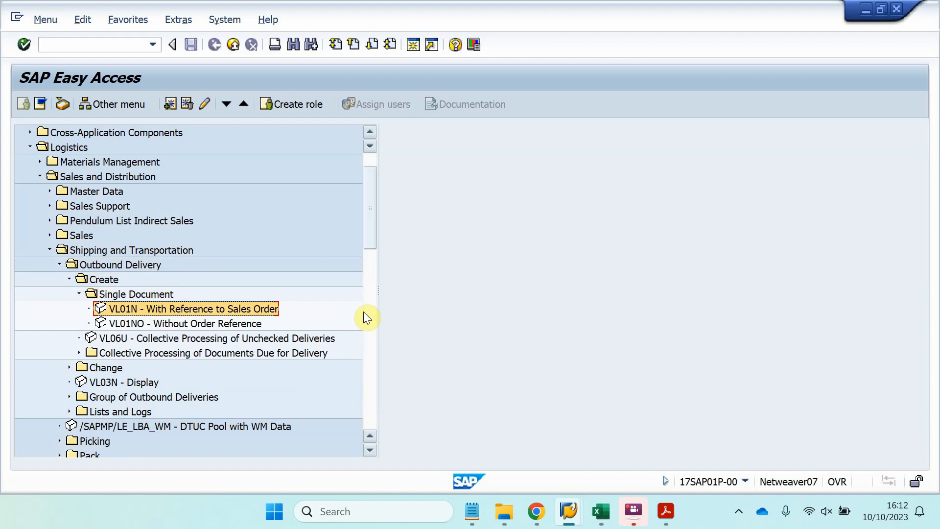
{"action": "left_click", "coordinate": [222, 328]}
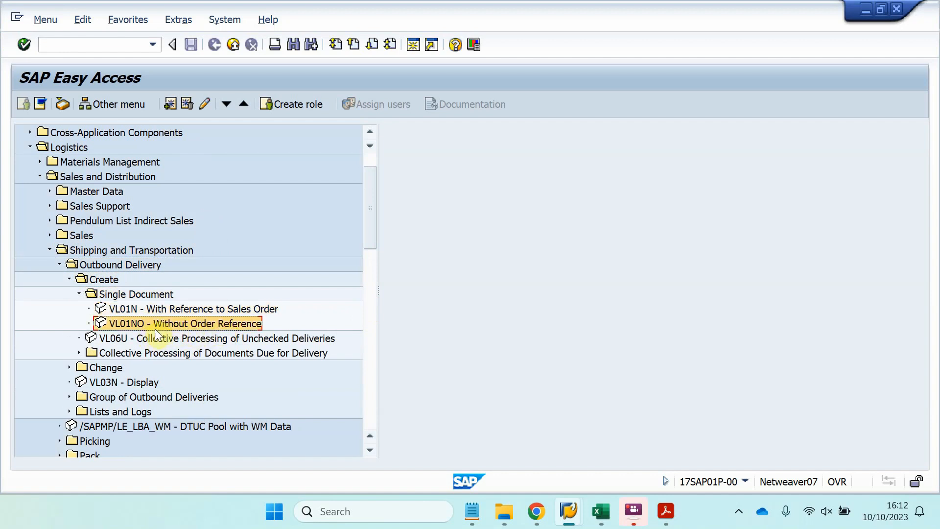
{"action": "left_click", "coordinate": [173, 310]}
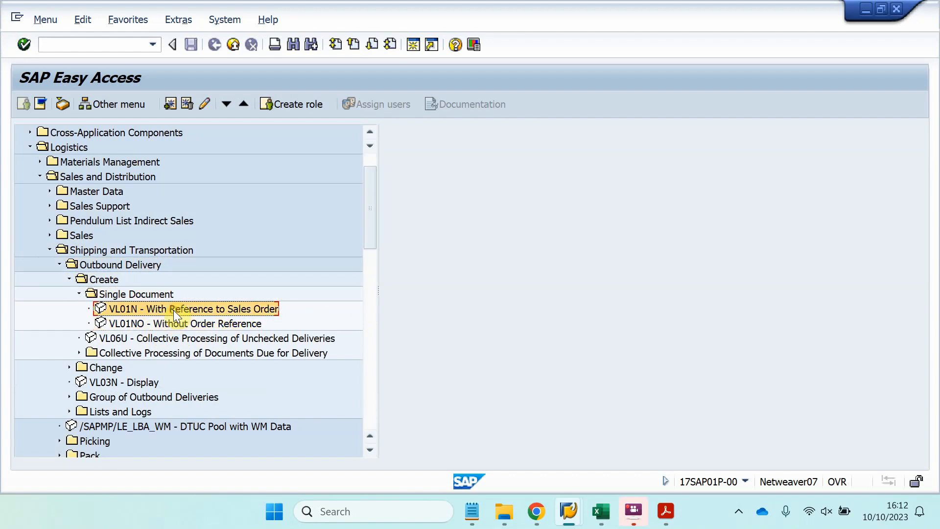
{"action": "double_click", "coordinate": [173, 310]}
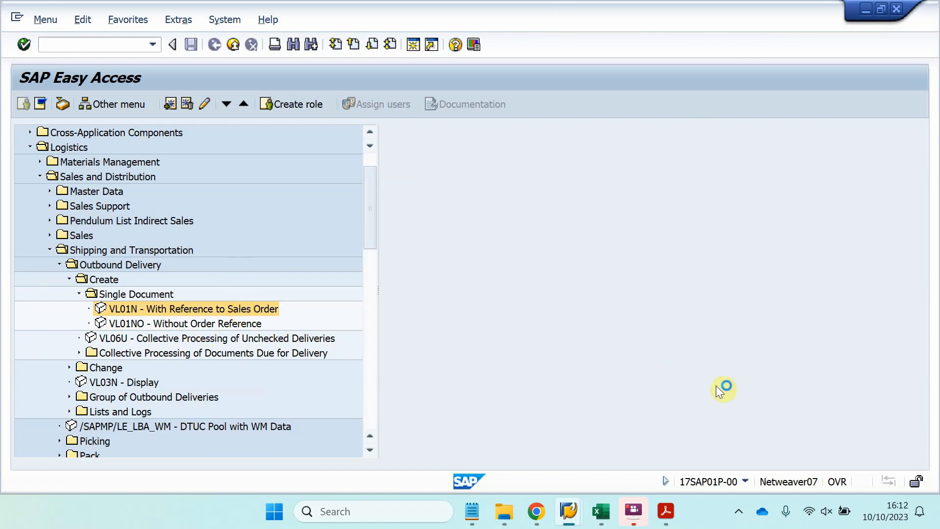
Step: Leave the unresponsive session, bring up SAP Logon 730 and open the first EG1 connection in the list
{"action": "left_click", "coordinate": [874, 509]}
{"action": "left_click", "coordinate": [517, 319]}
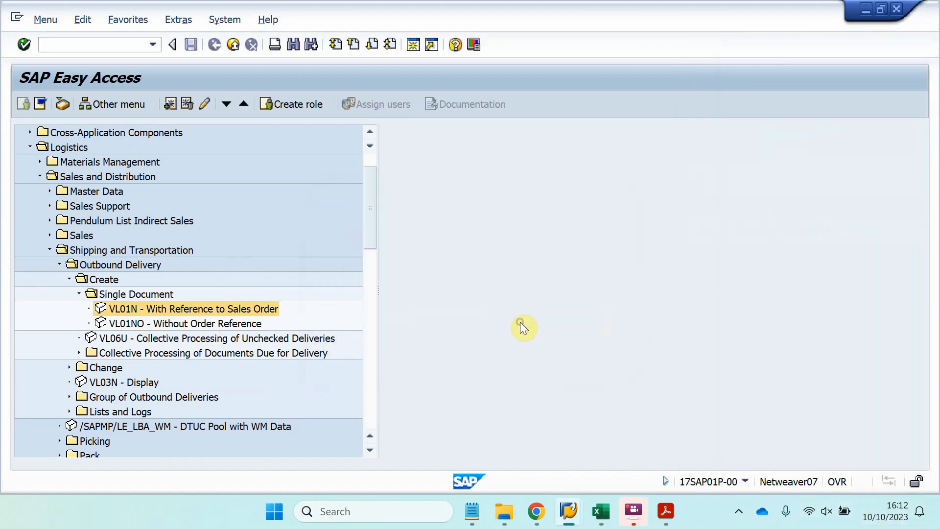
{"action": "left_click", "coordinate": [576, 378]}
{"action": "mouse_move", "coordinate": [569, 511]}
{"action": "left_click", "coordinate": [594, 461]}
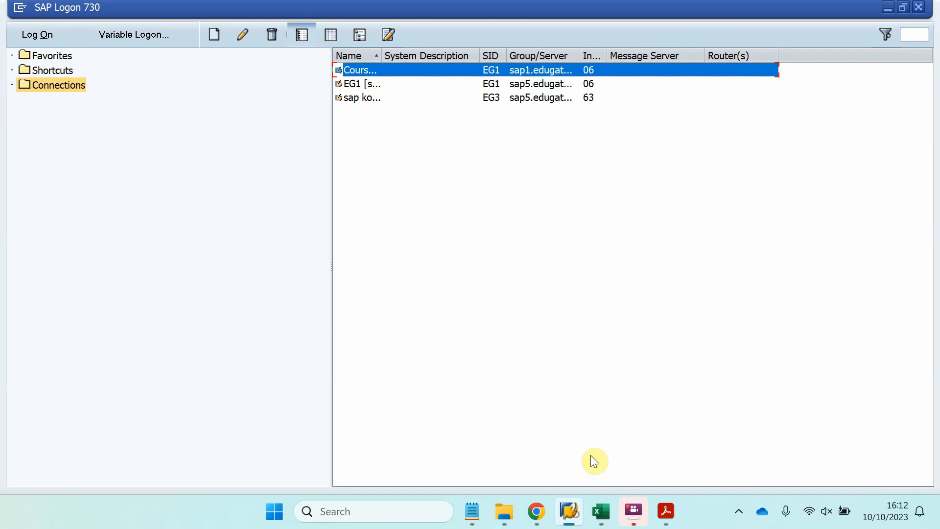
{"action": "double_click", "coordinate": [388, 75]}
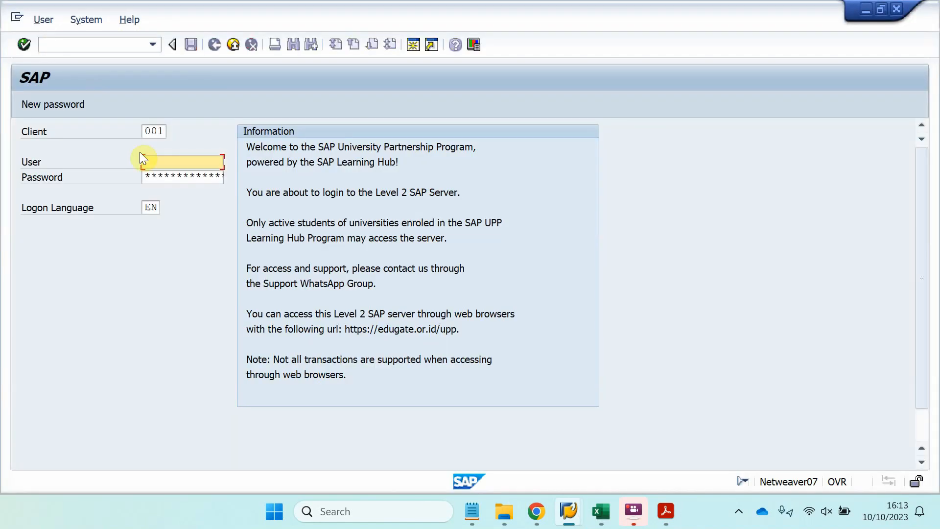
Step: Log on to client 926 with the user ID and account password, ending any other logons in the system
{"action": "left_click", "coordinate": [152, 131]}
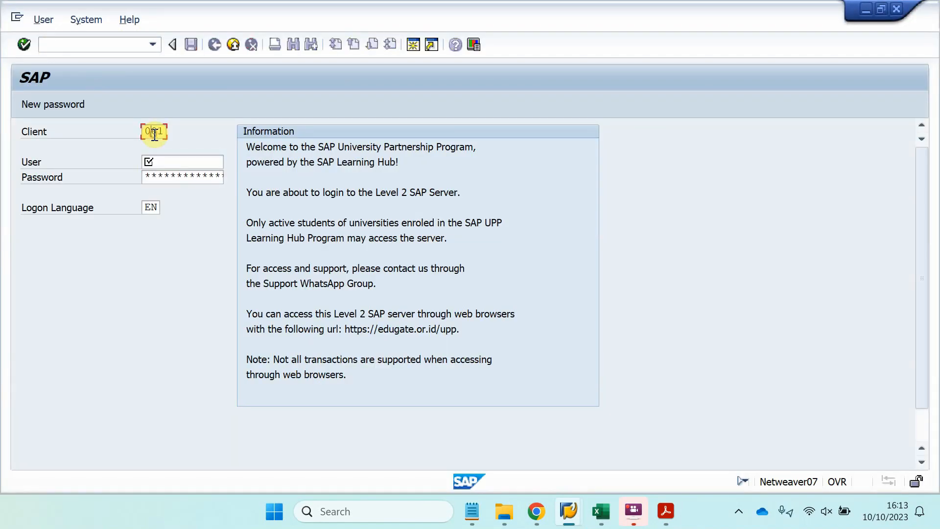
{"action": "type", "text": "926"}
{"action": "key", "text": "Tab"}
{"action": "type", "text": "1"}
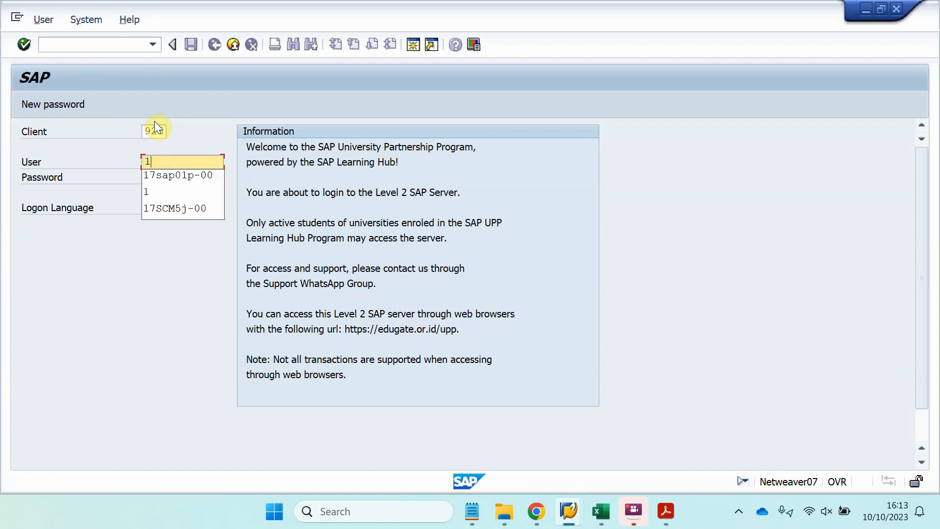
{"action": "left_click", "coordinate": [188, 175]}
{"action": "key", "text": "Tab"}
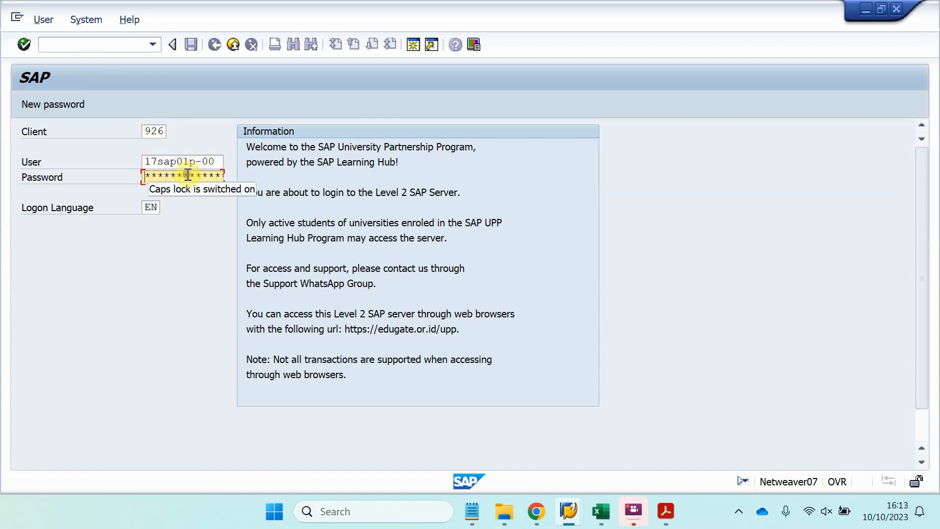
{"action": "key", "text": "Return"}
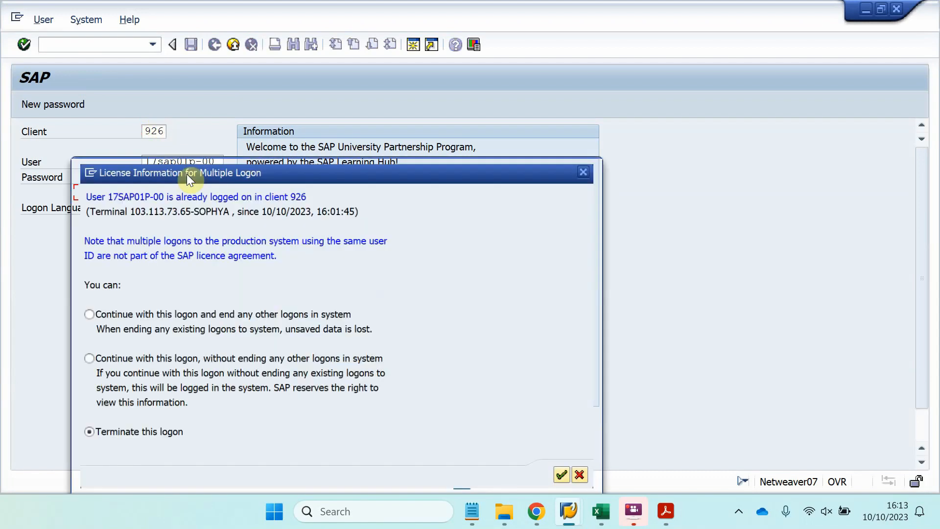
{"action": "left_click", "coordinate": [143, 313]}
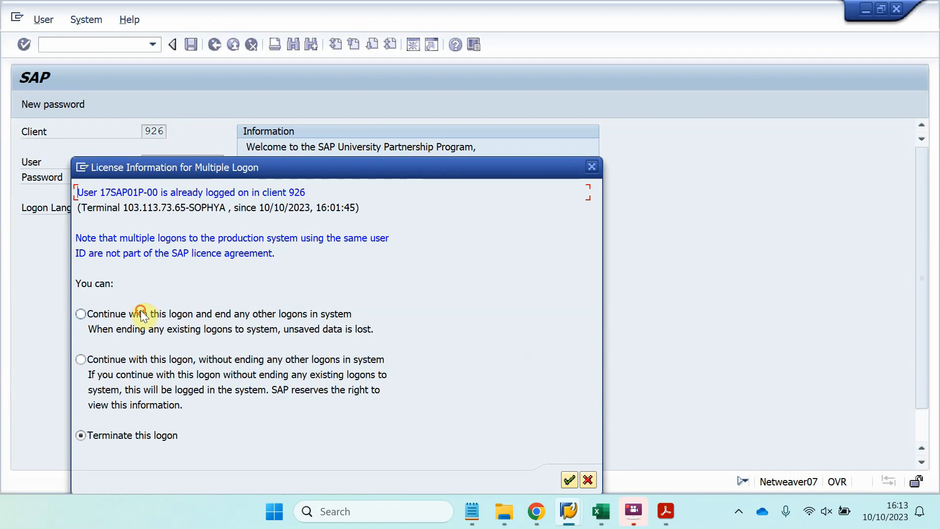
{"action": "left_click", "coordinate": [569, 481]}
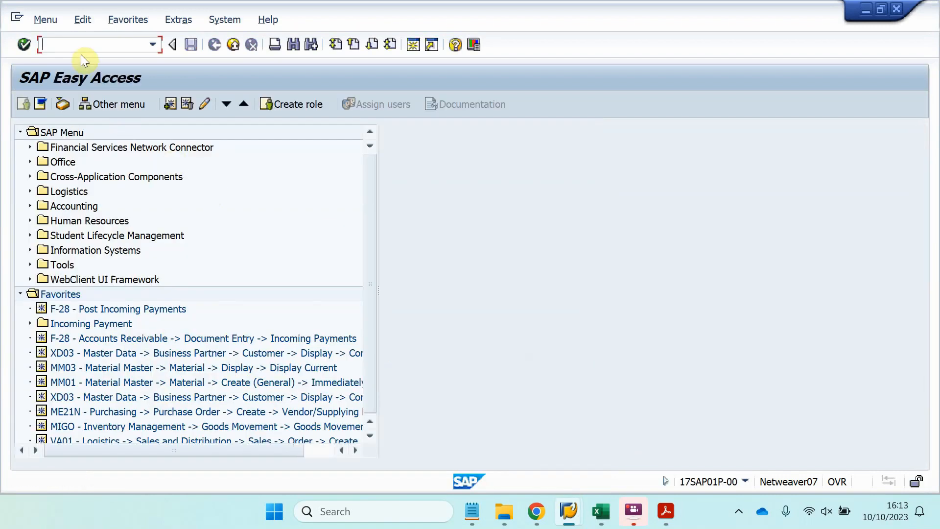
Step: Start transaction VL01N, enter shipping point 1000 and try to open the calendar for the selection date
{"action": "type", "text": "VL01N"}
{"action": "key", "text": "Return"}
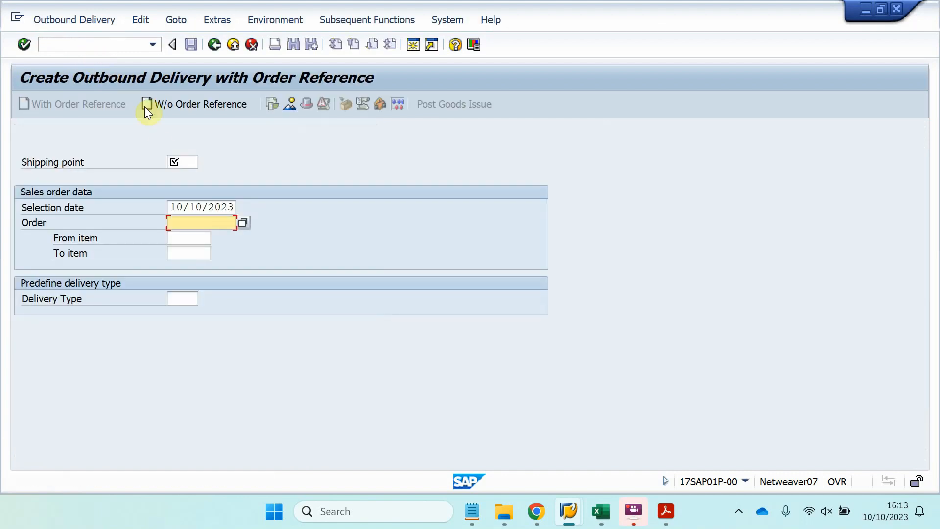
{"action": "left_click", "coordinate": [173, 165]}
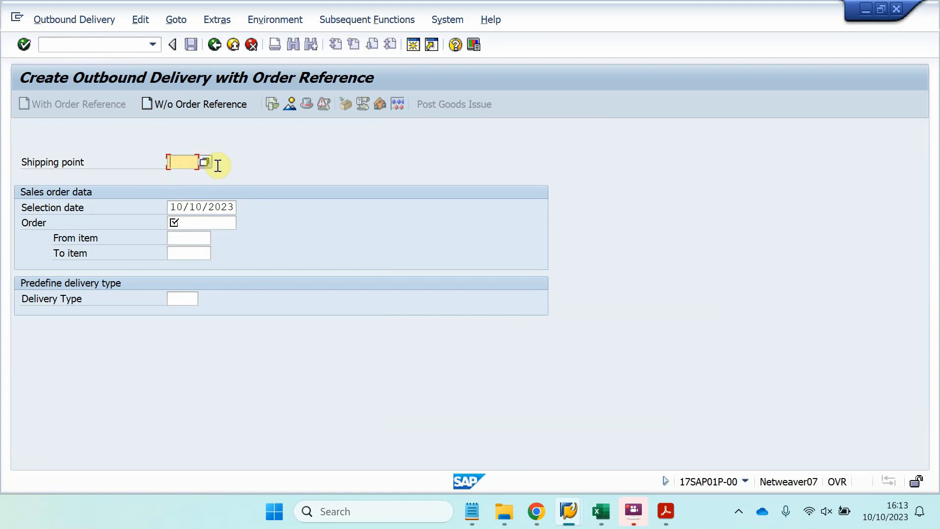
{"action": "type", "text": "1000"}
{"action": "key", "text": "Tab"}
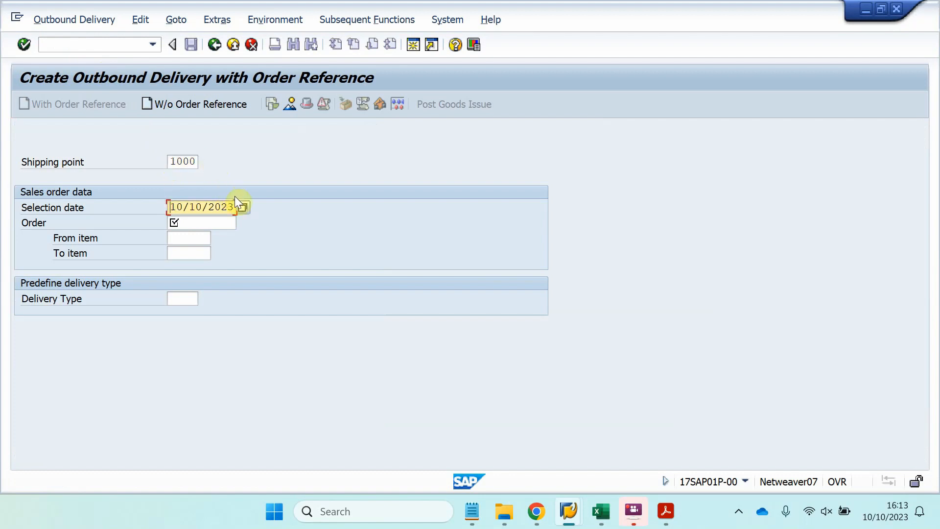
{"action": "left_click", "coordinate": [243, 208]}
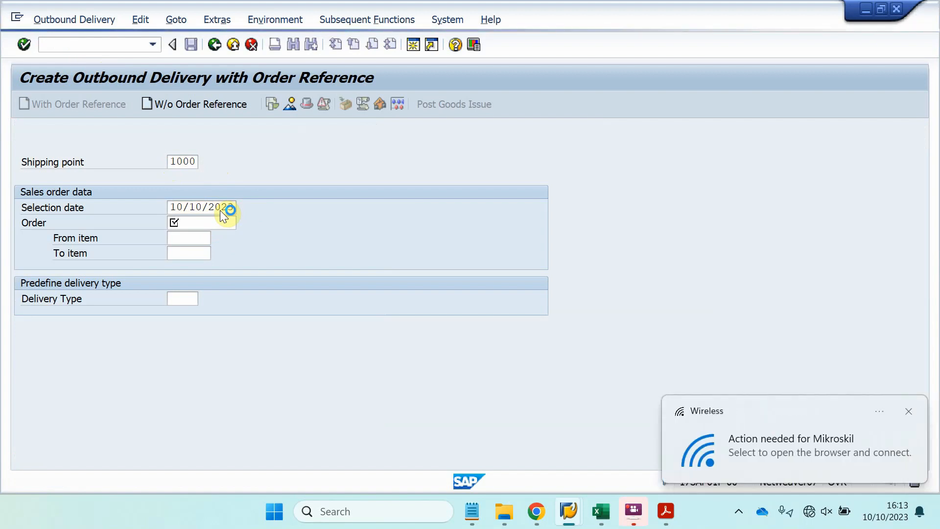
Step: Switch to the Mikroskil Hotspot Login page in Chrome and log in to the Wi-Fi with the username and password
{"action": "left_click", "coordinate": [740, 440]}
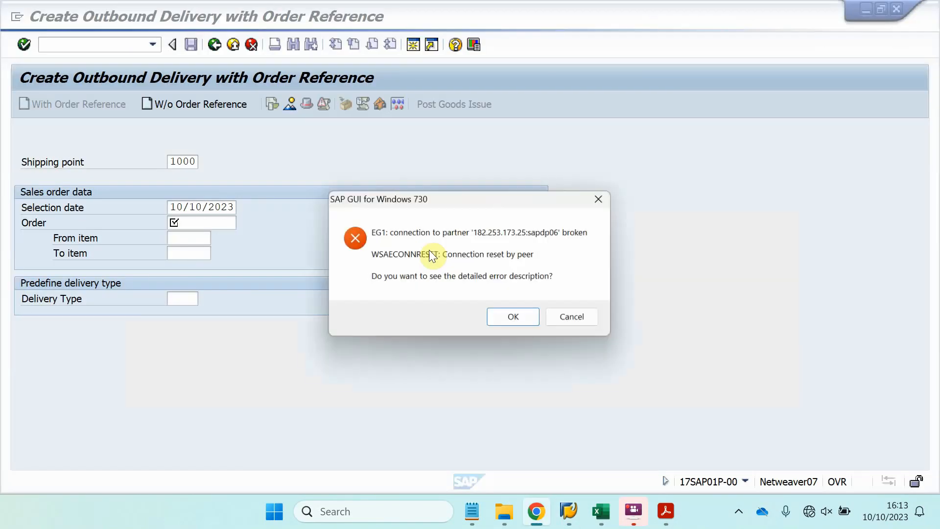
{"action": "left_click", "coordinate": [514, 319]}
{"action": "left_click", "coordinate": [544, 505]}
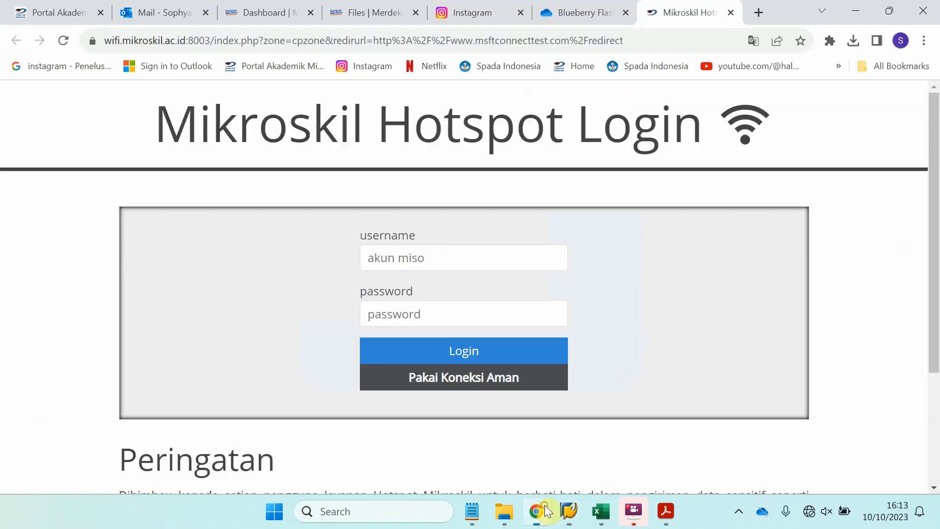
{"action": "left_click", "coordinate": [471, 257]}
{"action": "left_click", "coordinate": [473, 296]}
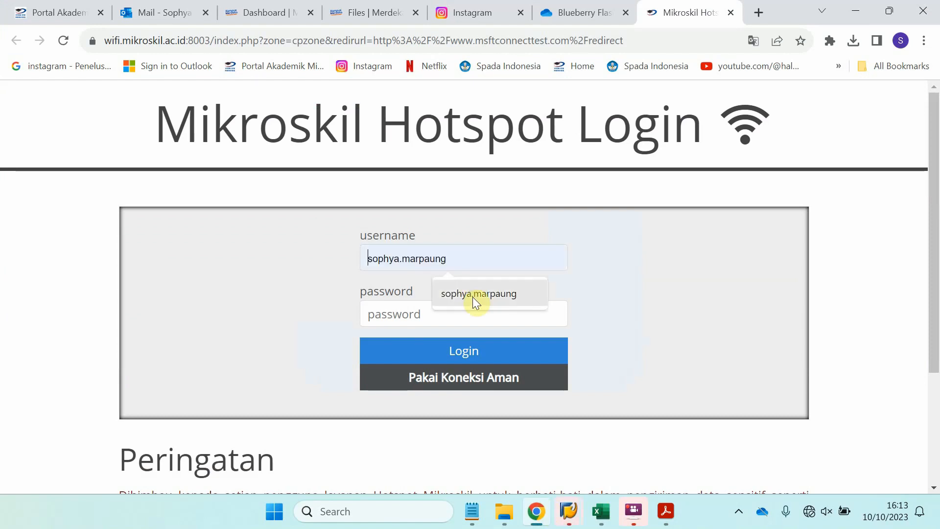
{"action": "left_click", "coordinate": [454, 314]}
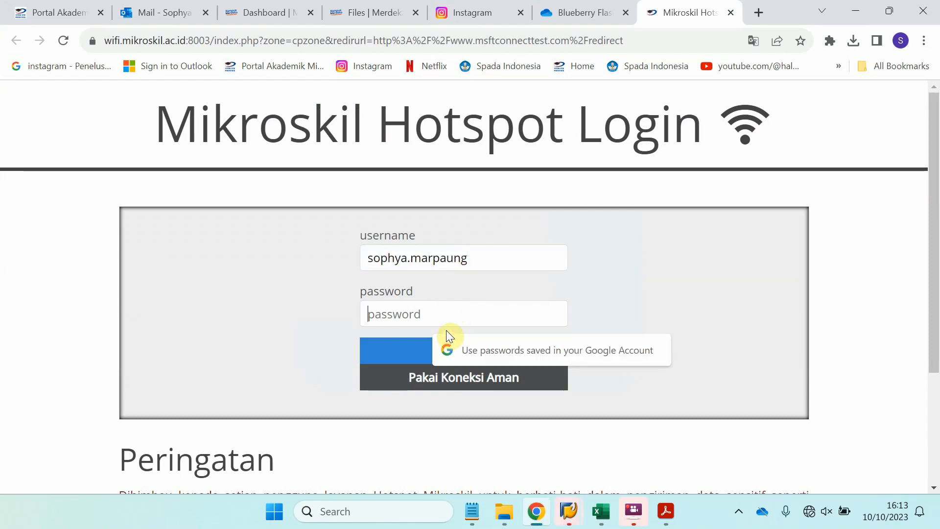
{"action": "type", "text": "•••••"}
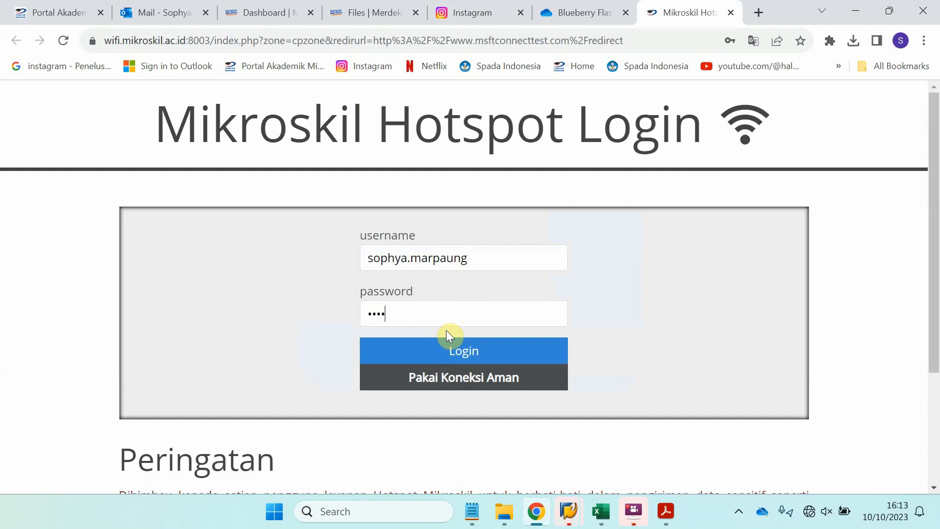
{"action": "type", "text": "••"}
{"action": "key", "text": "Return"}
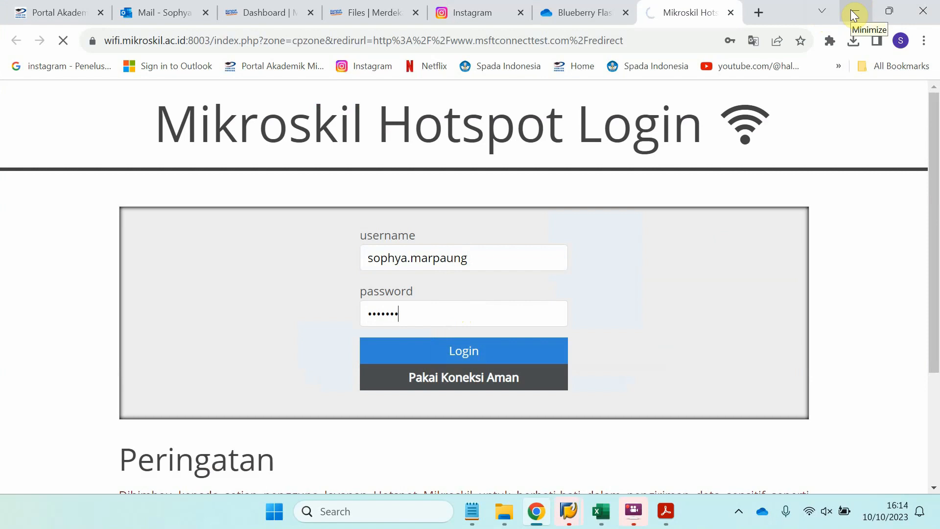
Step: Return to SAP, dismiss the broken-connection error details and reopen the first EG1 connection from SAP Logon
{"action": "left_click", "coordinate": [853, 12]}
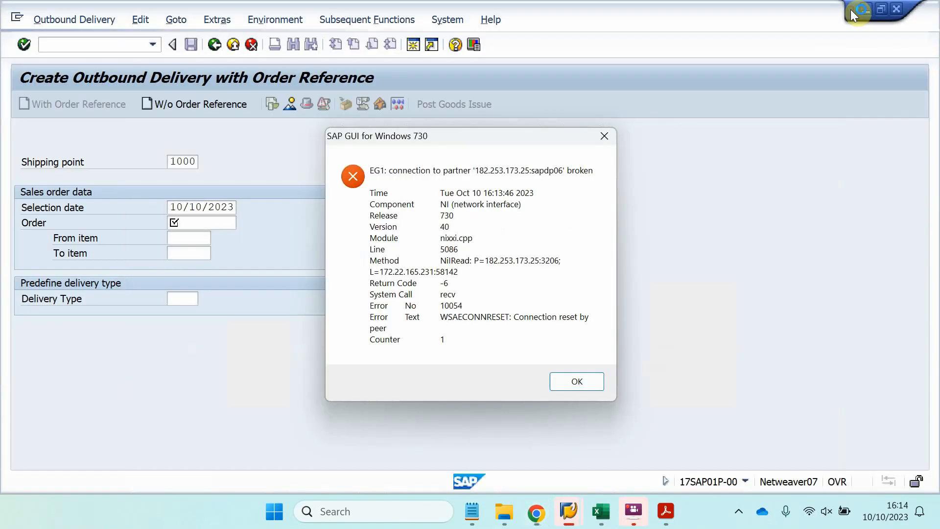
{"action": "left_click", "coordinate": [558, 381]}
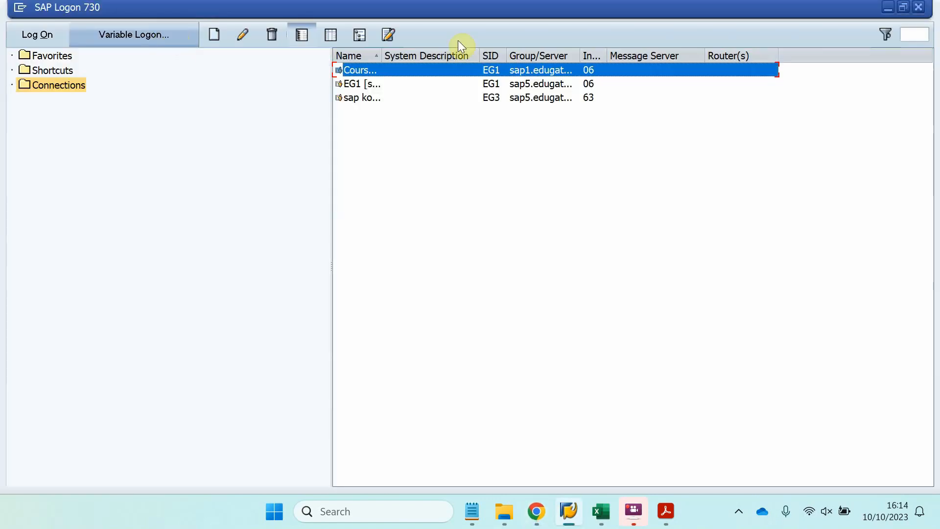
{"action": "double_click", "coordinate": [428, 74]}
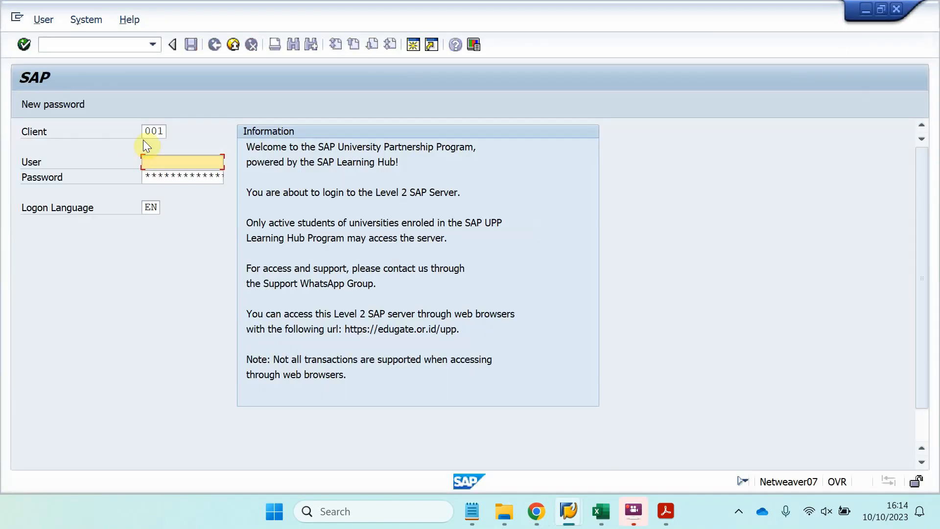
Step: Log on again to client 926 with the user ID and account password, choosing to end any other logons
{"action": "left_click", "coordinate": [149, 135]}
{"action": "double_click", "coordinate": [149, 136]}
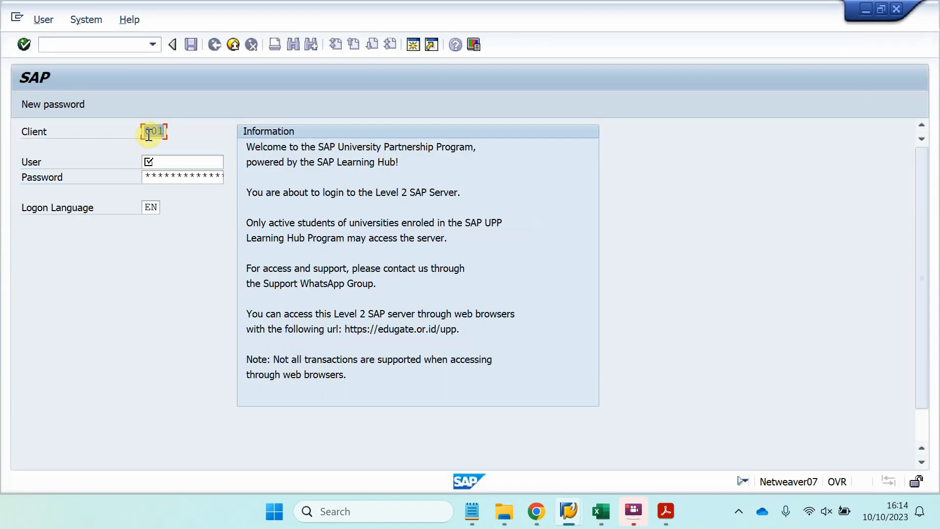
{"action": "type", "text": "92"}
{"action": "left_click", "coordinate": [154, 146]}
{"action": "left_click", "coordinate": [158, 167]}
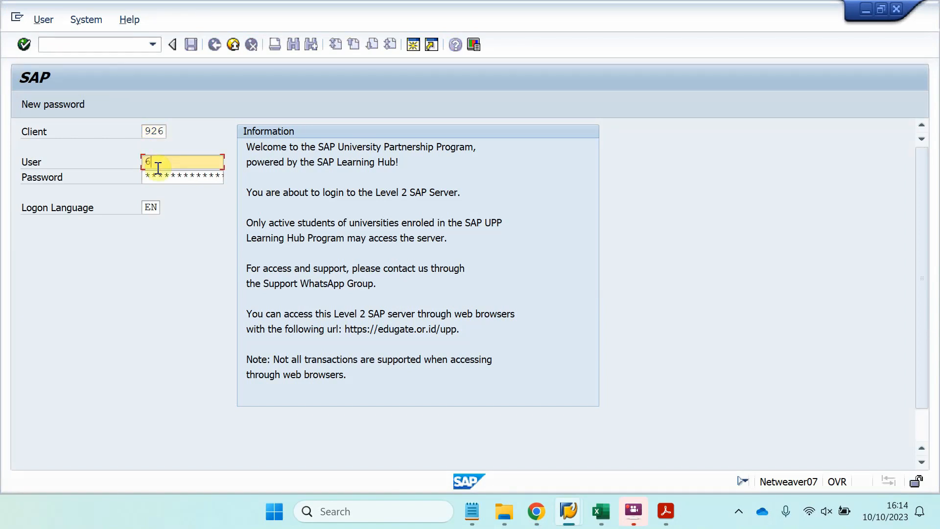
{"action": "type", "text": "1"}
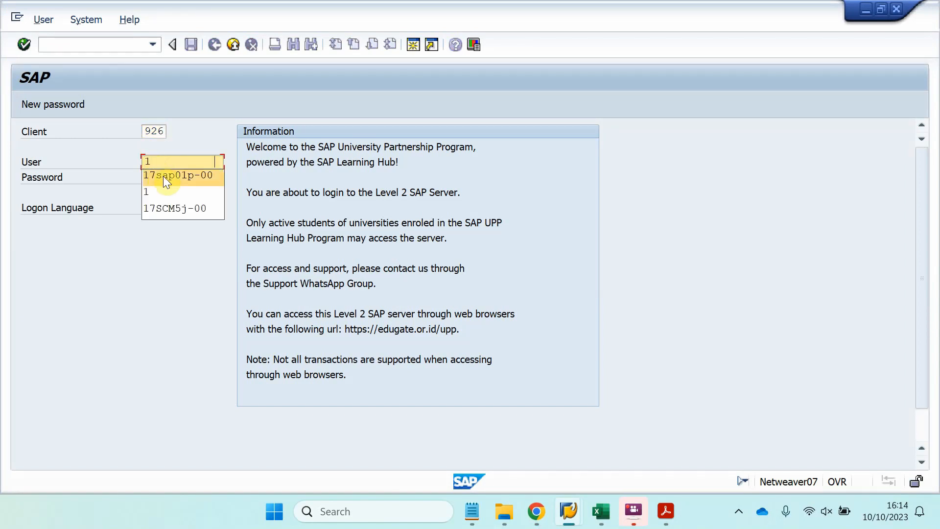
{"action": "left_click", "coordinate": [163, 175]}
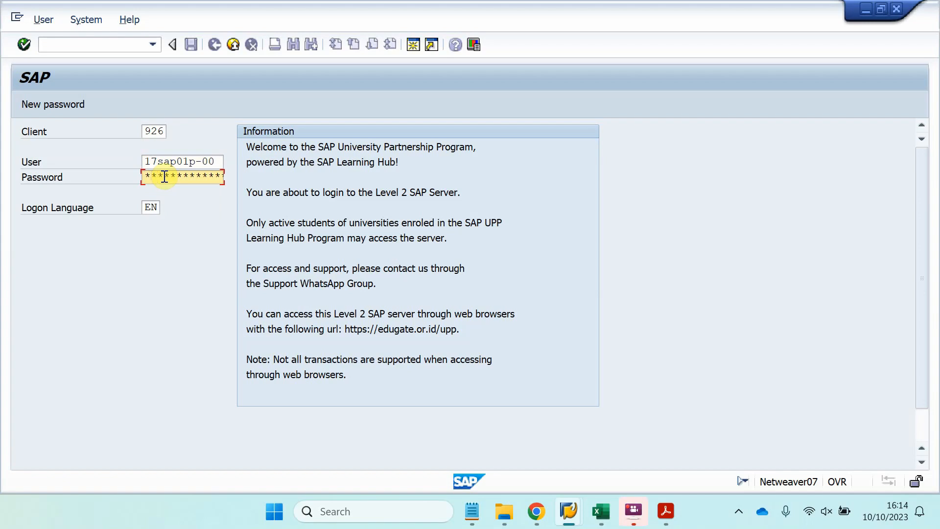
{"action": "key", "text": "Return"}
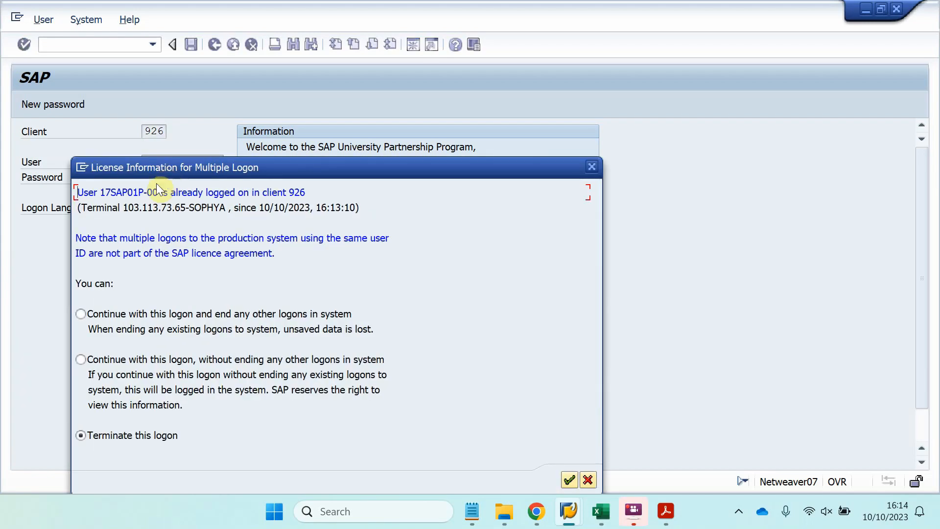
{"action": "left_click", "coordinate": [157, 315]}
{"action": "left_click", "coordinate": [564, 480]}
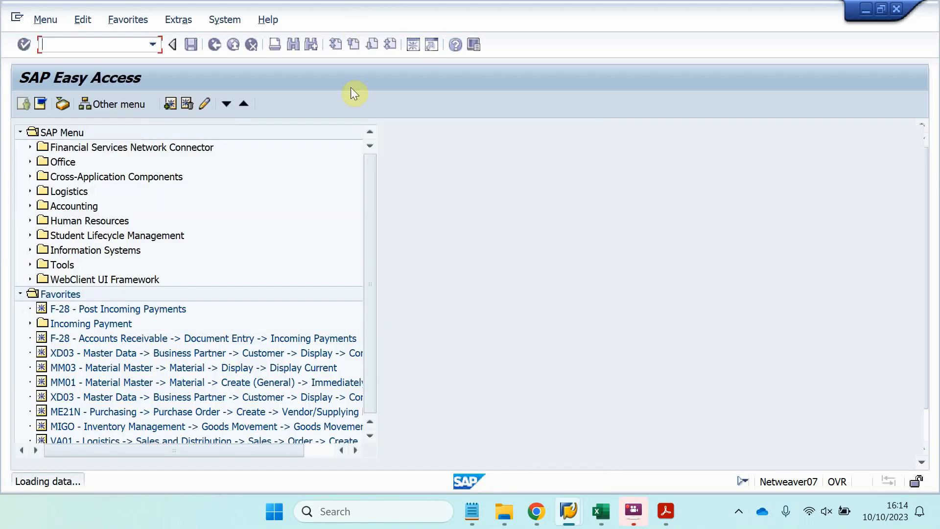
Step: Start transaction VL01N and set the selection date to 10/17/2023 for the outbound delivery
{"action": "type", "text": "vl01n"}
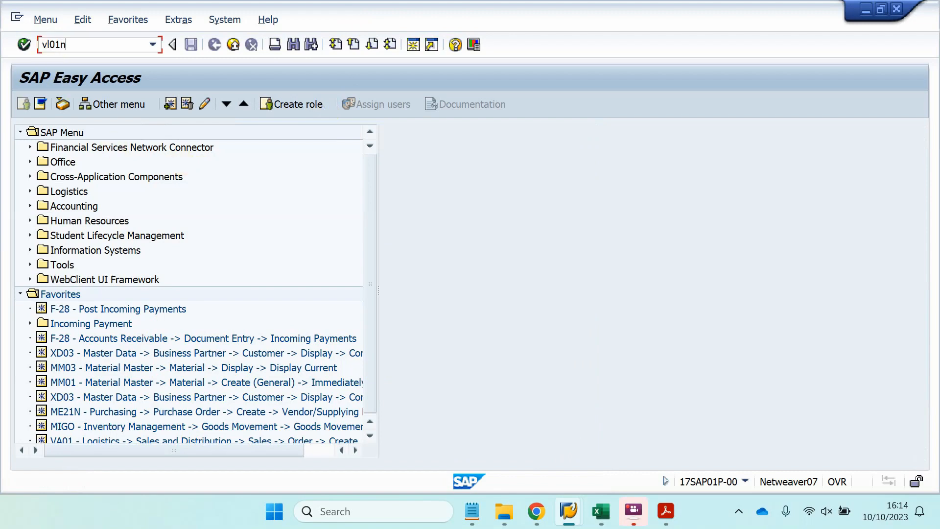
{"action": "key", "text": "Return"}
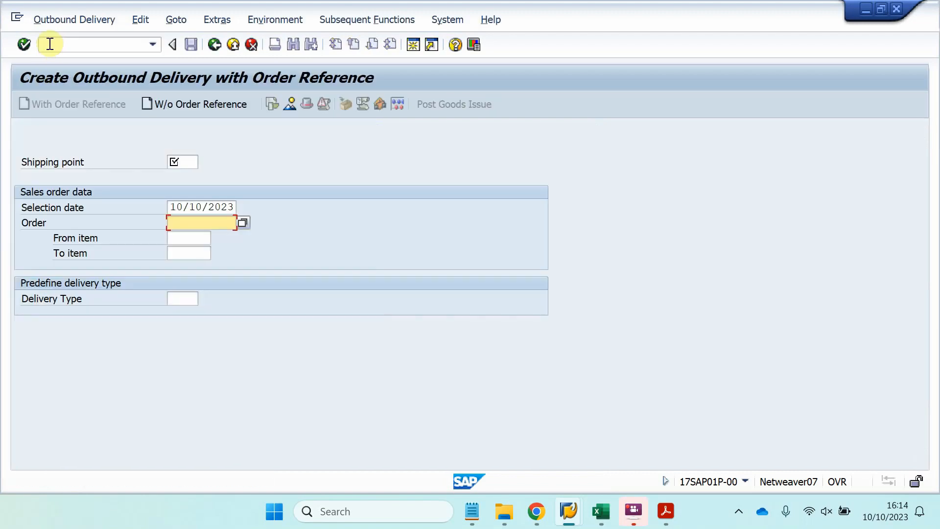
{"action": "left_click", "coordinate": [208, 208]}
{"action": "left_click", "coordinate": [240, 210]}
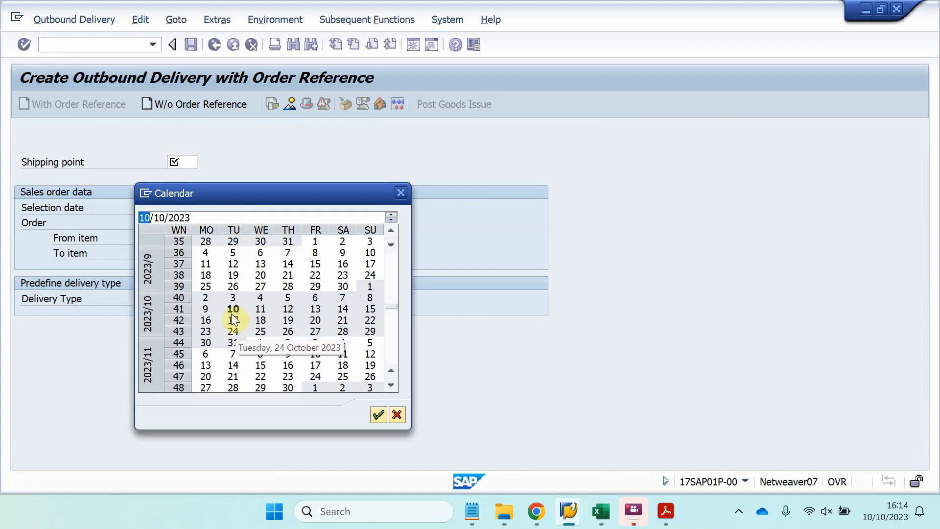
{"action": "double_click", "coordinate": [232, 309]}
{"action": "left_click", "coordinate": [239, 210]}
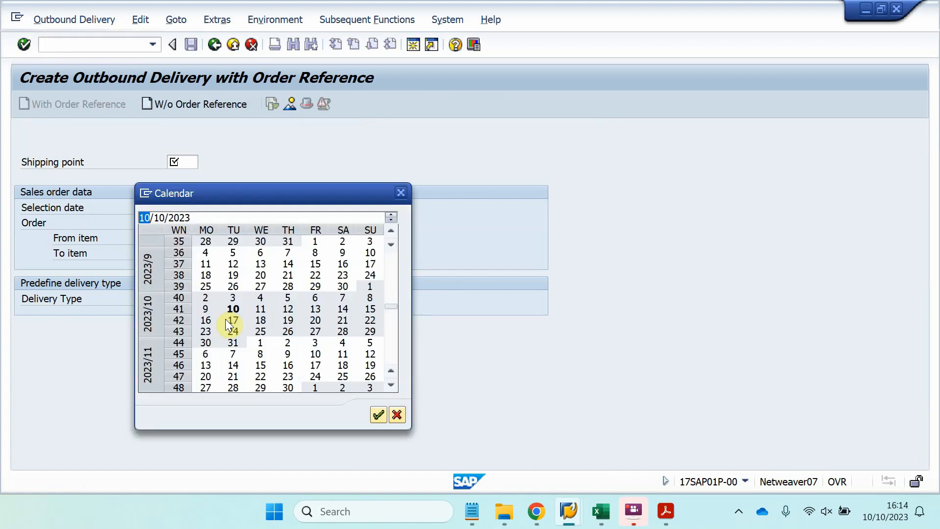
{"action": "double_click", "coordinate": [237, 317]}
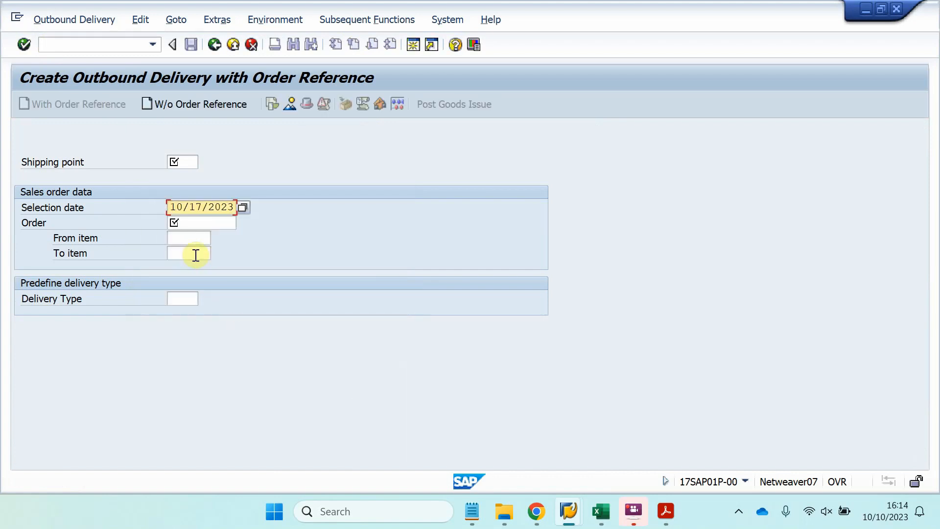
Step: Set the shipping point of the outbound delivery to 1000
{"action": "left_click", "coordinate": [191, 225]}
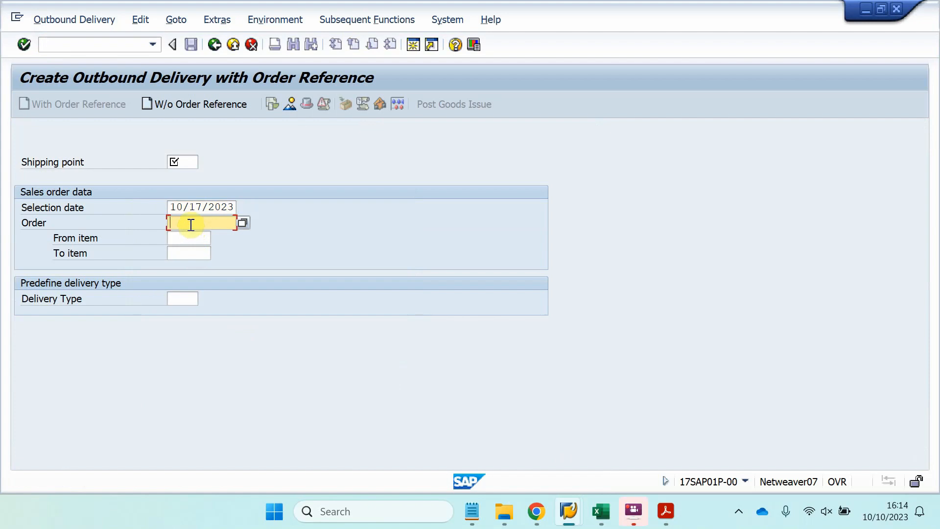
{"action": "left_click", "coordinate": [191, 162]}
{"action": "type", "text": "1000"}
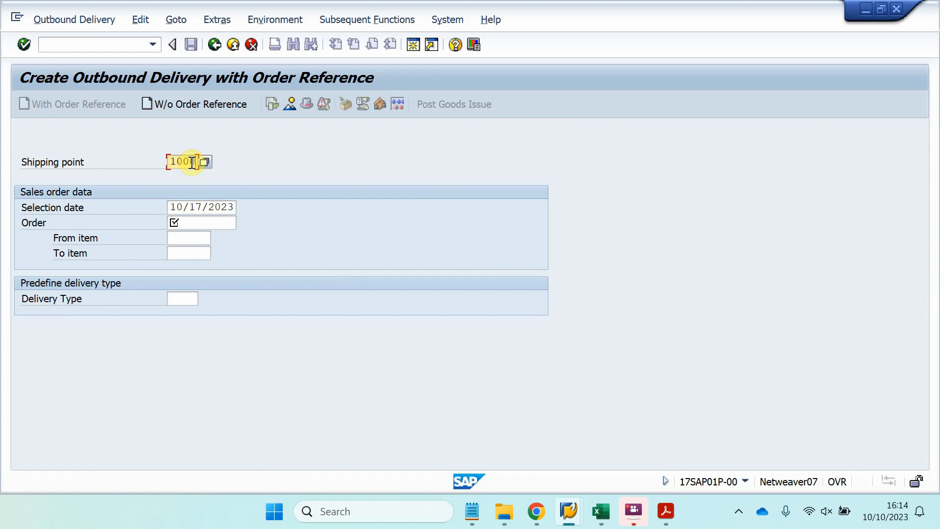
Step: Copy the standard order number from the Notepad notes and create the outbound delivery with it as order reference
{"action": "left_click", "coordinate": [473, 513]}
{"action": "double_click", "coordinate": [82, 159]}
{"action": "key", "text": "ctrl+c"}
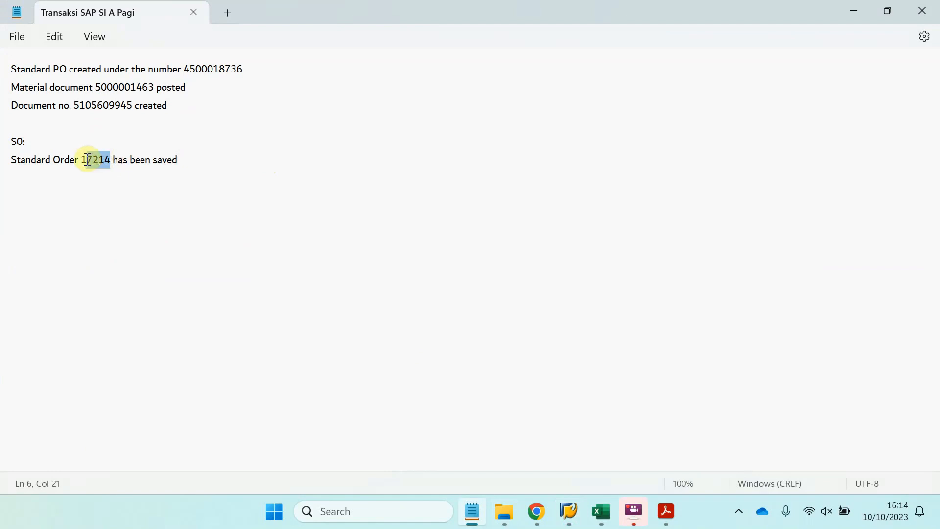
{"action": "left_click", "coordinate": [855, 11]}
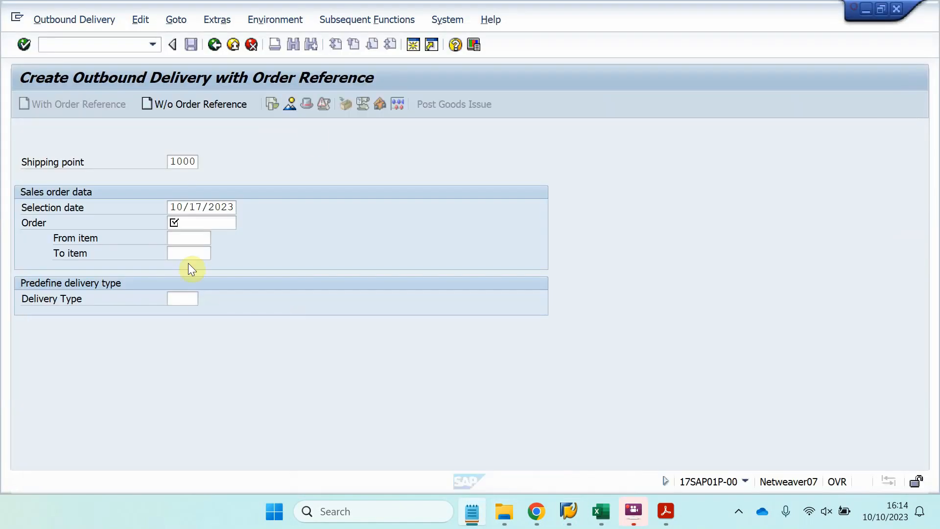
{"action": "left_click", "coordinate": [189, 226]}
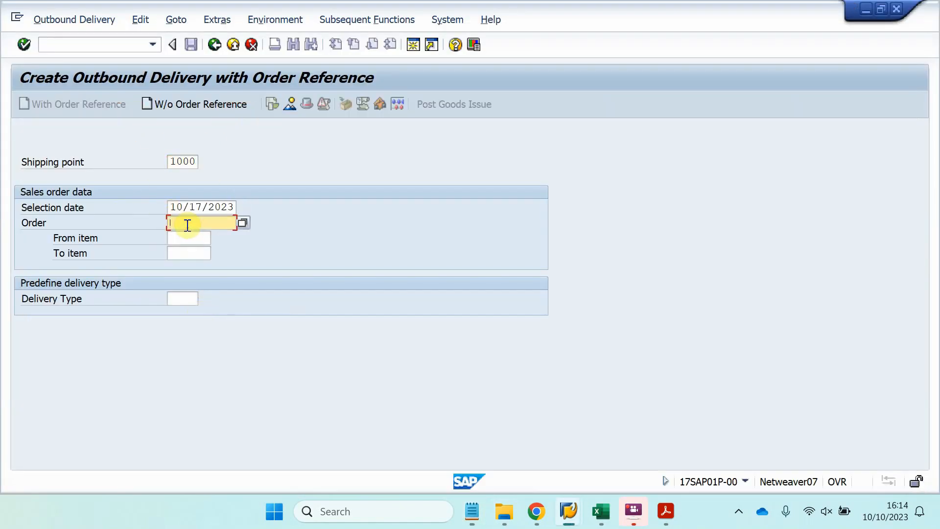
{"action": "key", "text": "ctrl+v"}
{"action": "key", "text": "Return"}
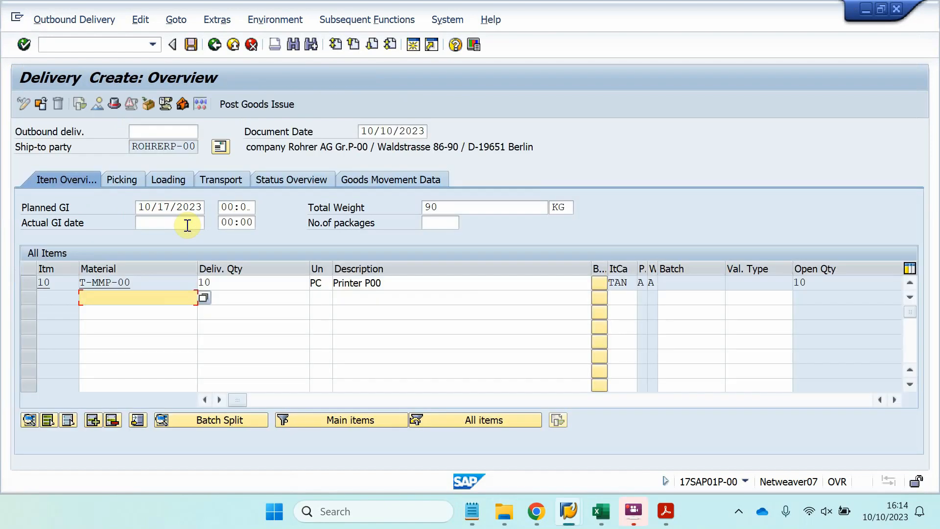
Step: Select item 10 of the delivery and examine its quantity, staging date and weight details in the item overview
{"action": "left_click_drag", "start_coordinate": [393, 288], "coordinate": [23, 274]}
{"action": "left_click", "coordinate": [30, 282]}
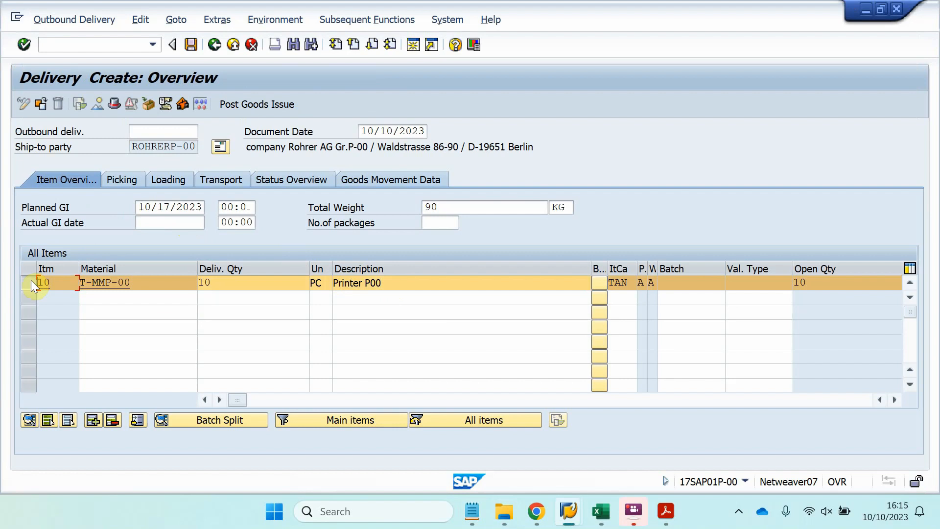
{"action": "left_click", "coordinate": [896, 400]}
{"action": "left_click", "coordinate": [895, 399]}
{"action": "left_click", "coordinate": [896, 400]}
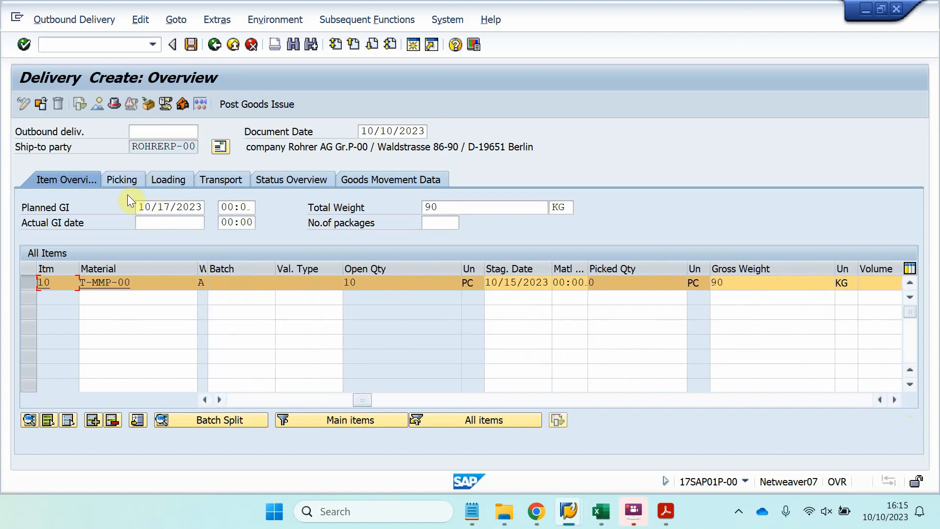
Step: Examine the delivery's overall picking status and loading data, dismissing the chat notification
{"action": "left_click", "coordinate": [123, 182]}
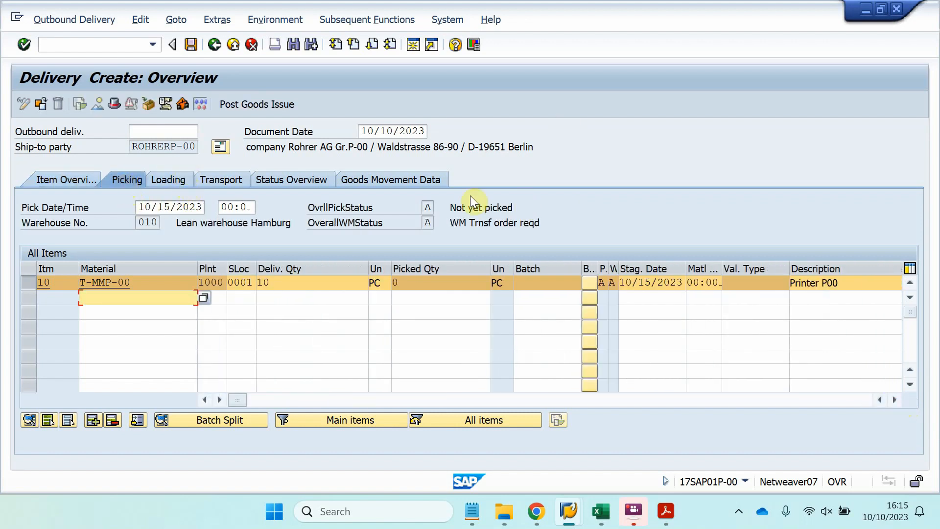
{"action": "left_click_drag", "start_coordinate": [526, 208], "coordinate": [447, 207]}
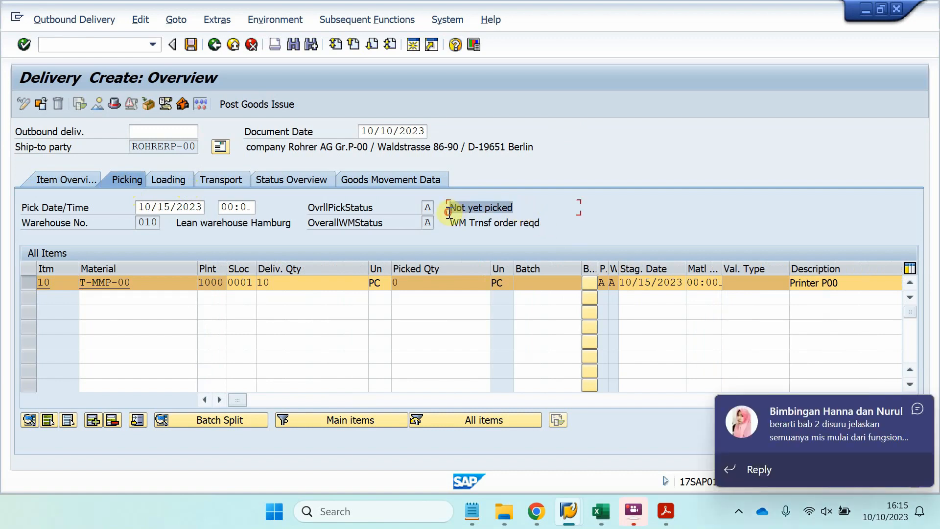
{"action": "left_click", "coordinate": [918, 409]}
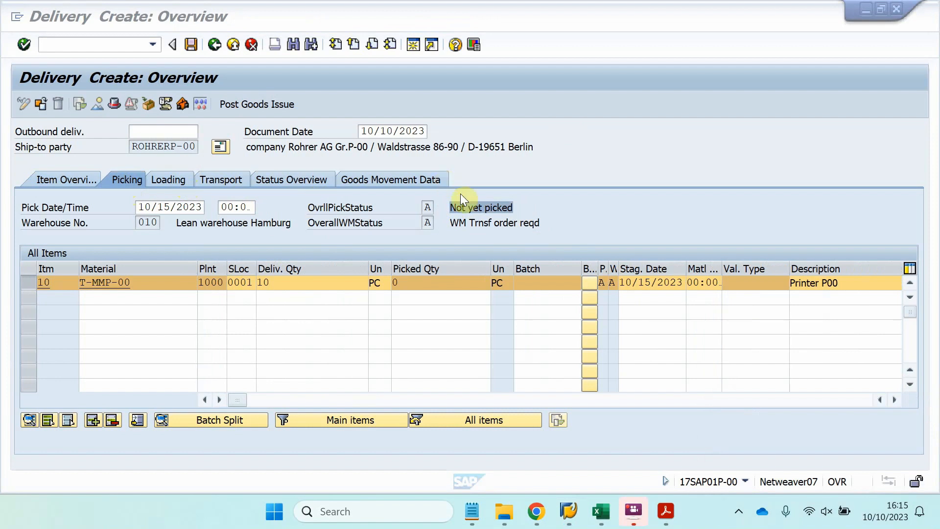
{"action": "left_click", "coordinate": [170, 178]}
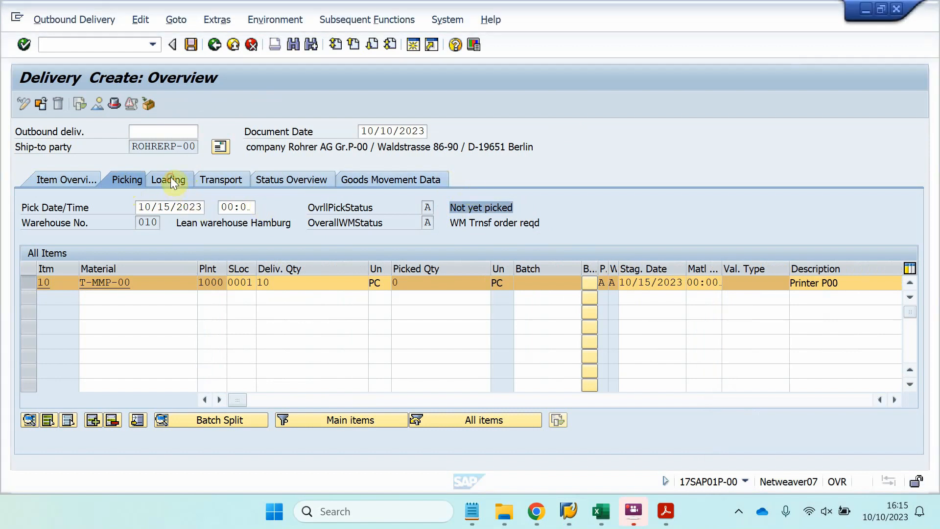
Step: Open an additional SAP session and start the stock overview transaction MMBE
{"action": "left_click", "coordinate": [445, 19]}
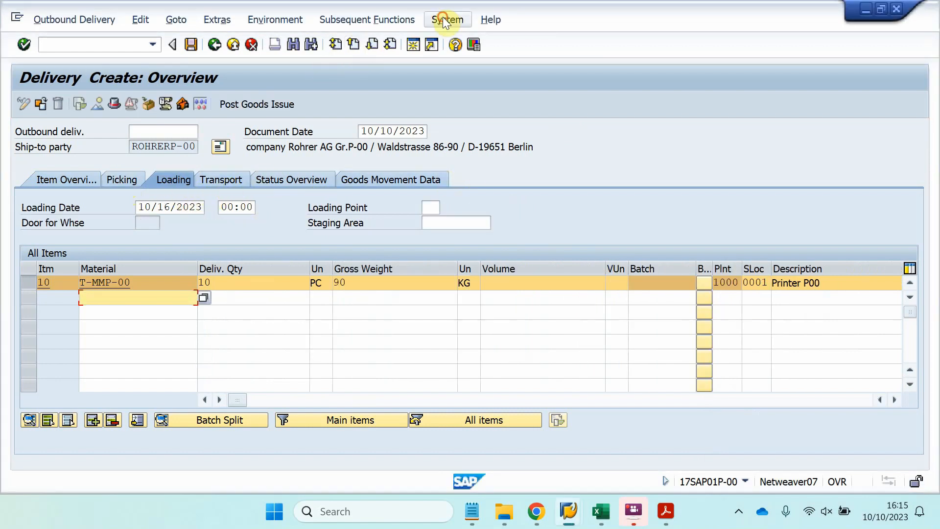
{"action": "left_click", "coordinate": [464, 41]}
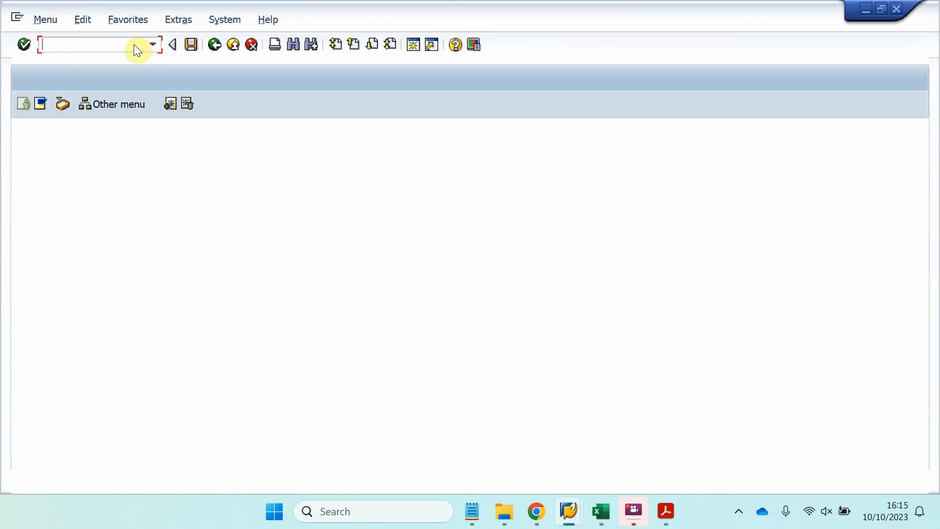
{"action": "type", "text": "mmbe"}
{"action": "key", "text": "Return"}
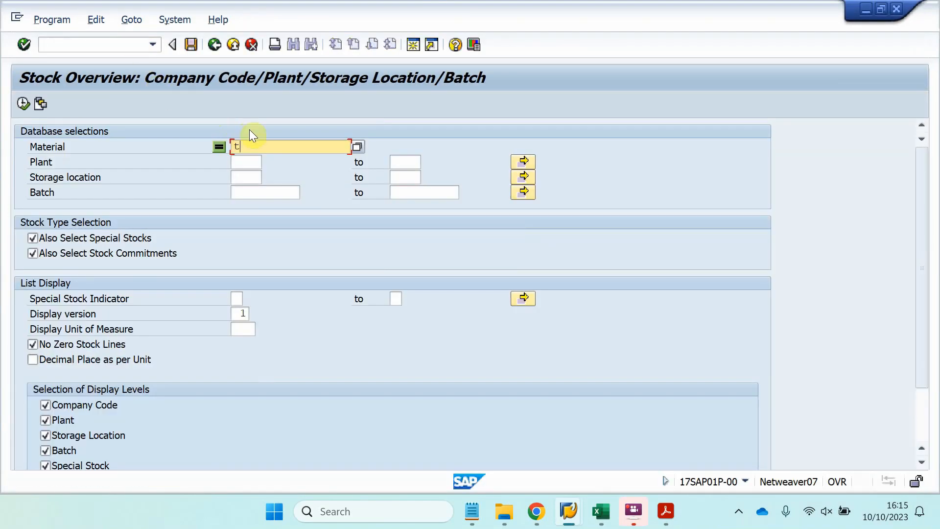
Step: Set the stock overview selection to material T-MMP-00 and plant 1000
{"action": "type", "text": "t-mm"}
{"action": "type", "text": "-0"}
{"action": "key", "text": "BackSpace"}
{"action": "key", "text": "BackSpace"}
{"action": "type", "text": "p-99"}
{"action": "key", "text": "BackSpace"}
{"action": "key", "text": "BackSpace"}
{"action": "type", "text": "00"}
{"action": "left_click", "coordinate": [240, 162]}
{"action": "type", "text": "1000"}
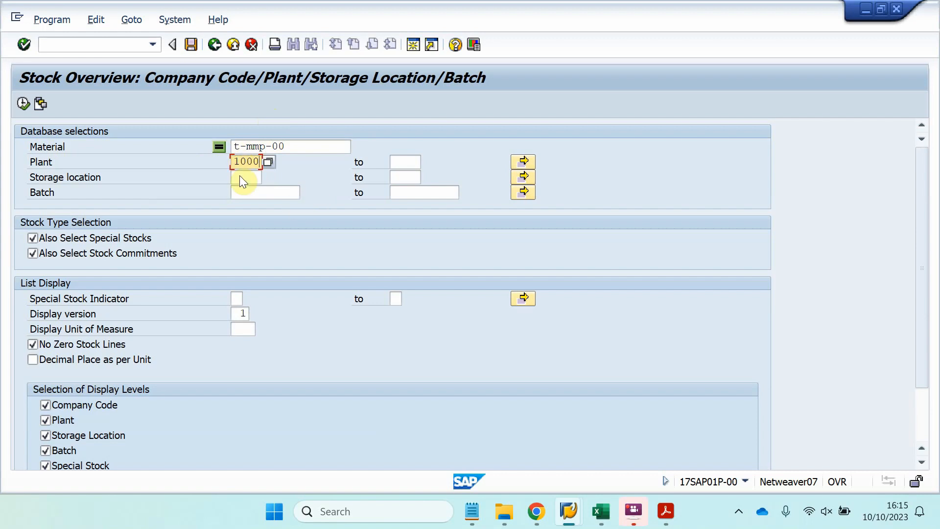
Step: Set storage location 10 and batch 1, and run the stock overview
{"action": "left_click", "coordinate": [239, 176]}
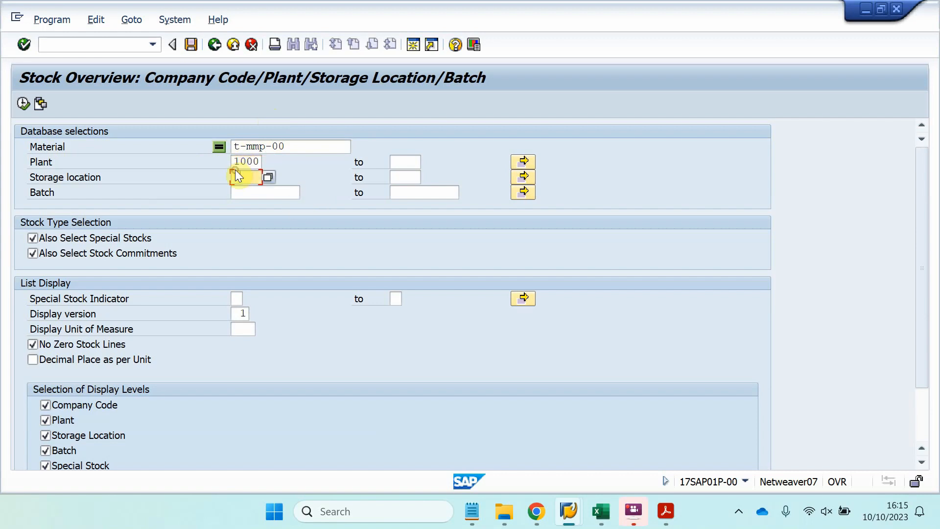
{"action": "type", "text": "10"}
{"action": "left_click", "coordinate": [244, 189]}
{"action": "type", "text": "1"}
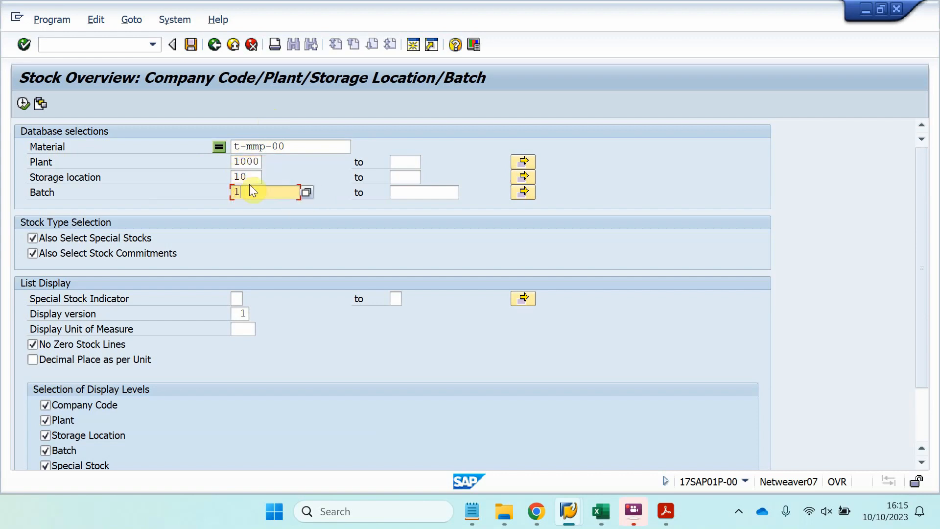
{"action": "left_click", "coordinate": [21, 103]}
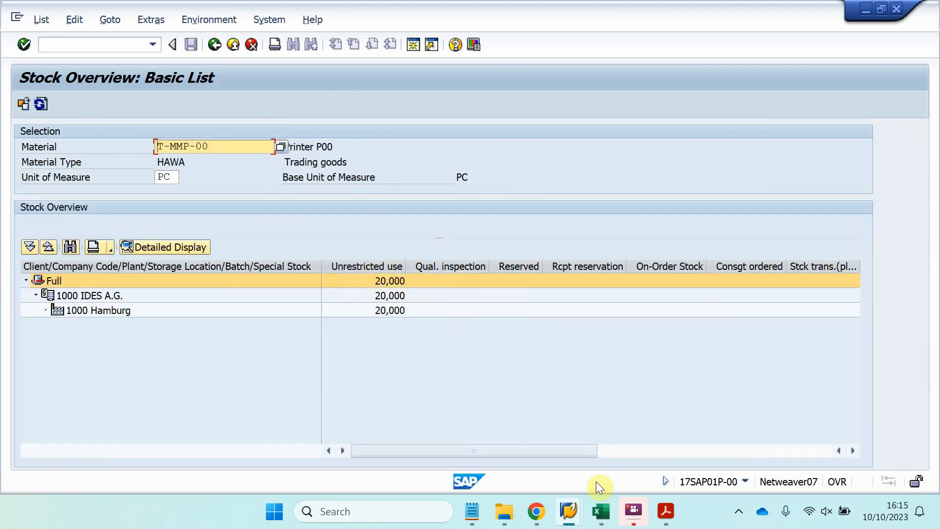
Step: Return to the session with the outbound delivery and save the delivery
{"action": "mouse_move", "coordinate": [578, 501]}
{"action": "left_click", "coordinate": [567, 409]}
{"action": "left_click", "coordinate": [194, 297]}
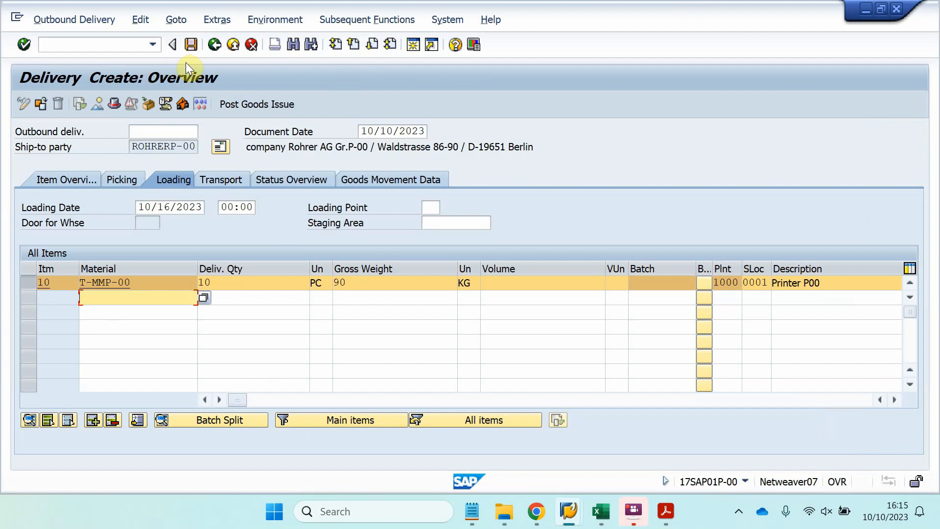
{"action": "left_click", "coordinate": [192, 43]}
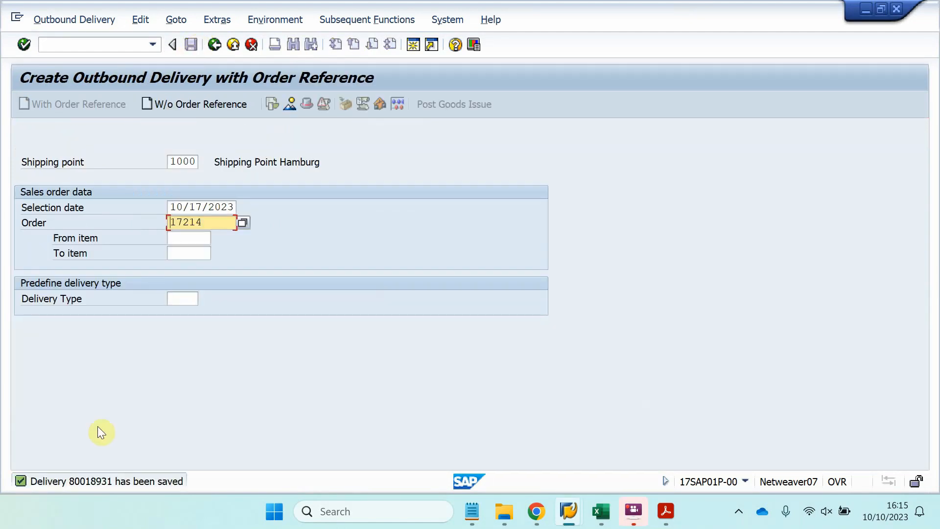
Step: Copy the delivery's save confirmation text from the message details below the order line in the Notepad notes, and close the details in SAP
{"action": "double_click", "coordinate": [21, 481]}
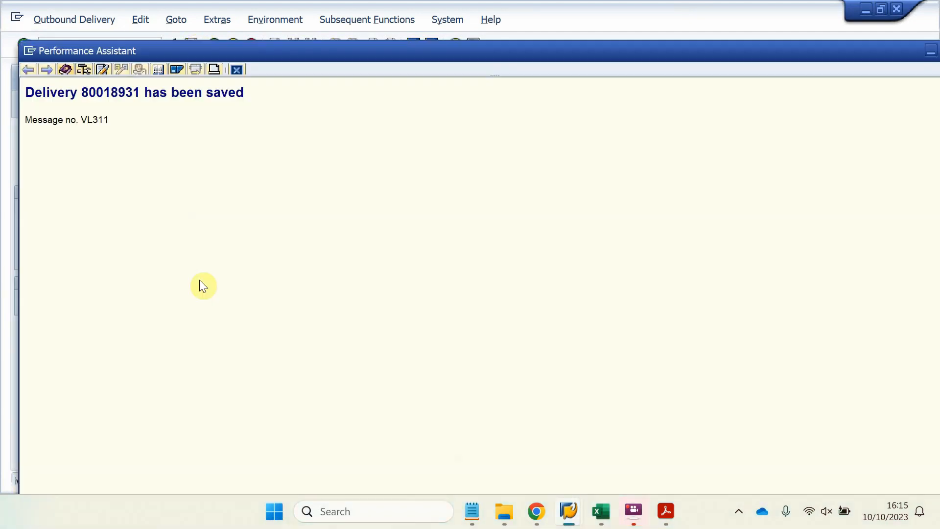
{"action": "left_click_drag", "start_coordinate": [266, 101], "coordinate": [29, 94]}
{"action": "key", "text": "ctrl+c"}
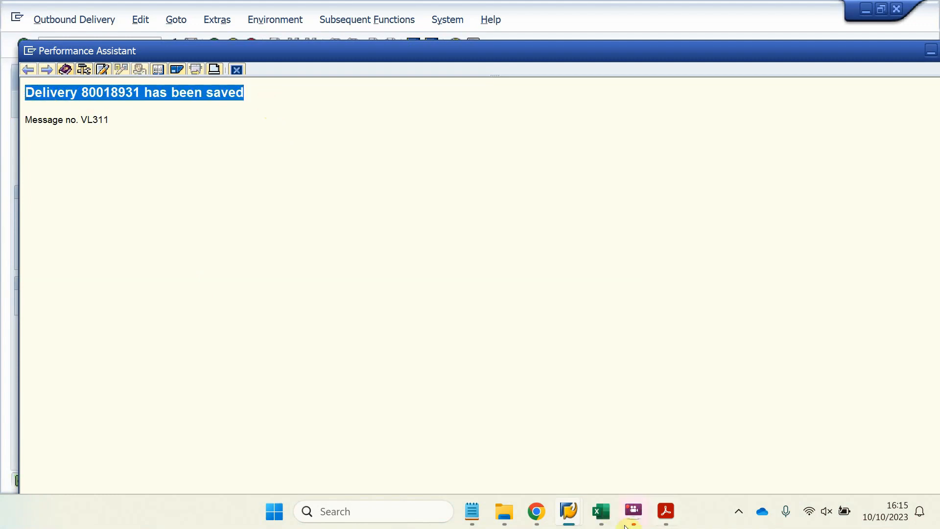
{"action": "left_click", "coordinate": [466, 519]}
{"action": "left_click", "coordinate": [338, 173]}
{"action": "key", "text": "Return"}
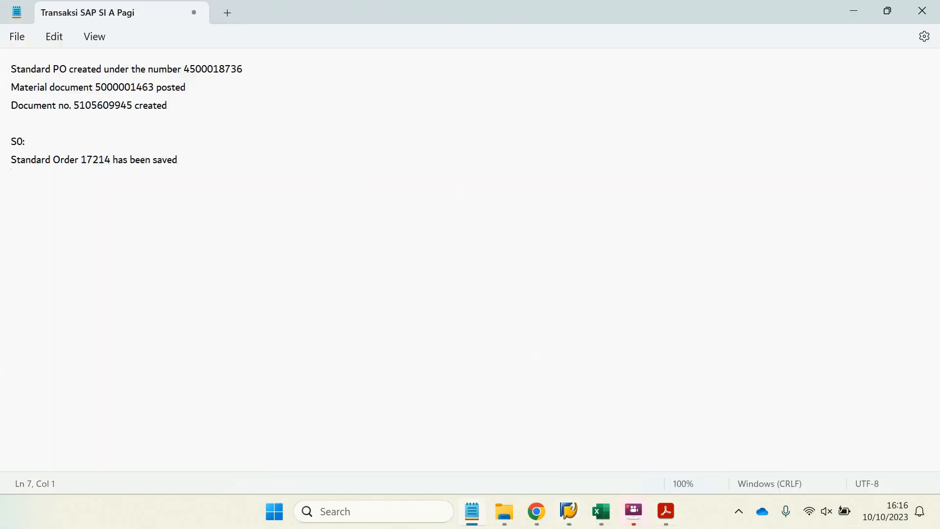
{"action": "key", "text": "ctrl+v"}
{"action": "left_click", "coordinate": [858, 6]}
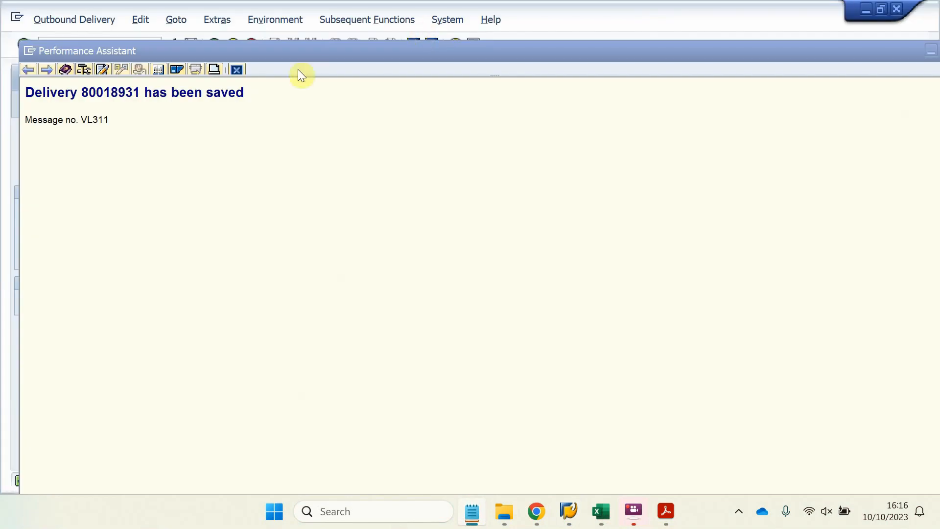
{"action": "left_click", "coordinate": [933, 51]}
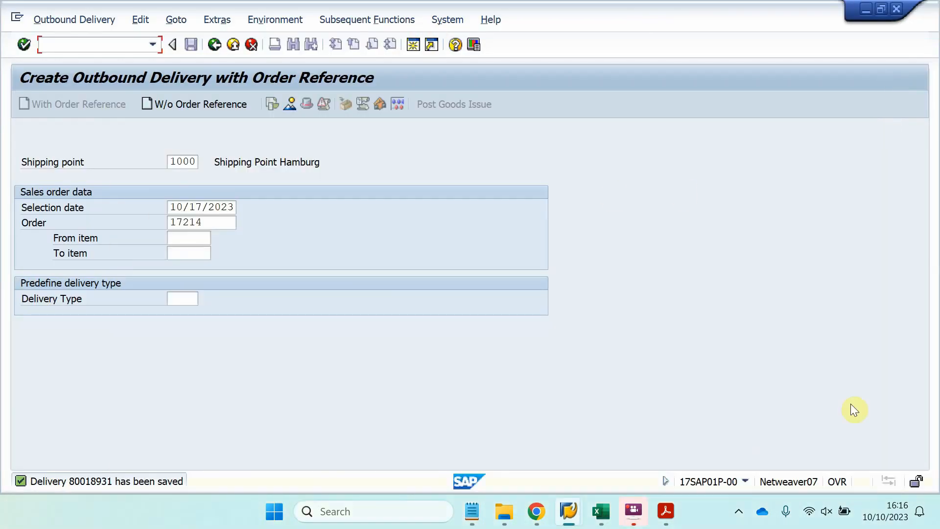
Step: Switch to displaying the outbound delivery and check the transaction code in the system information
{"action": "left_click", "coordinate": [83, 20]}
{"action": "left_click", "coordinate": [78, 90]}
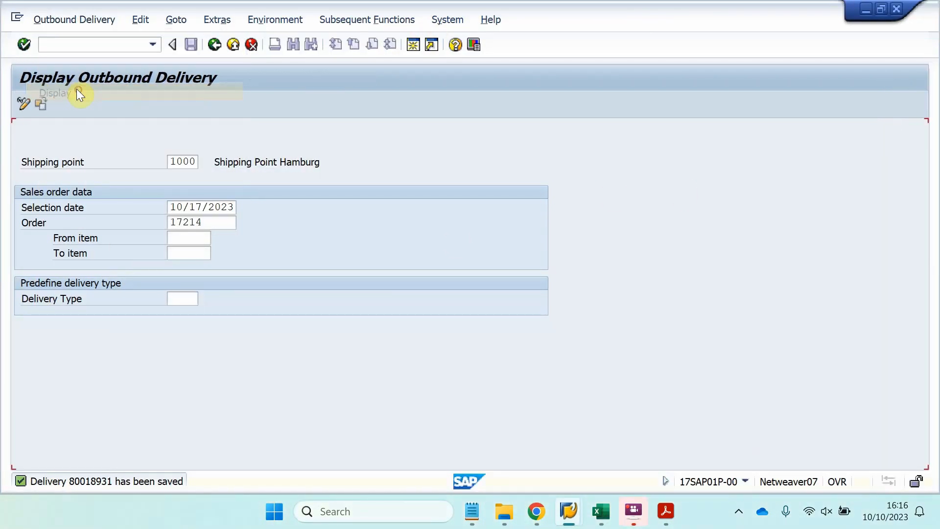
{"action": "left_click", "coordinate": [745, 481]}
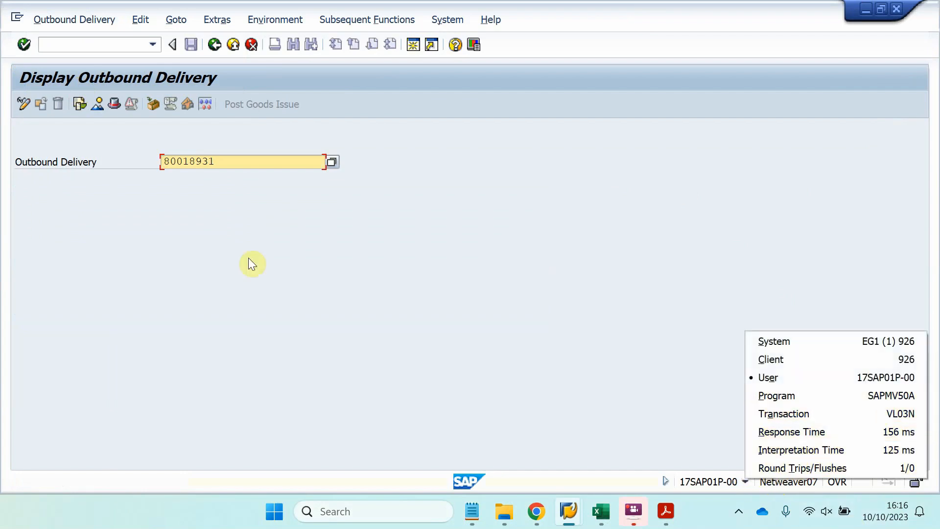
{"action": "left_click", "coordinate": [227, 230]}
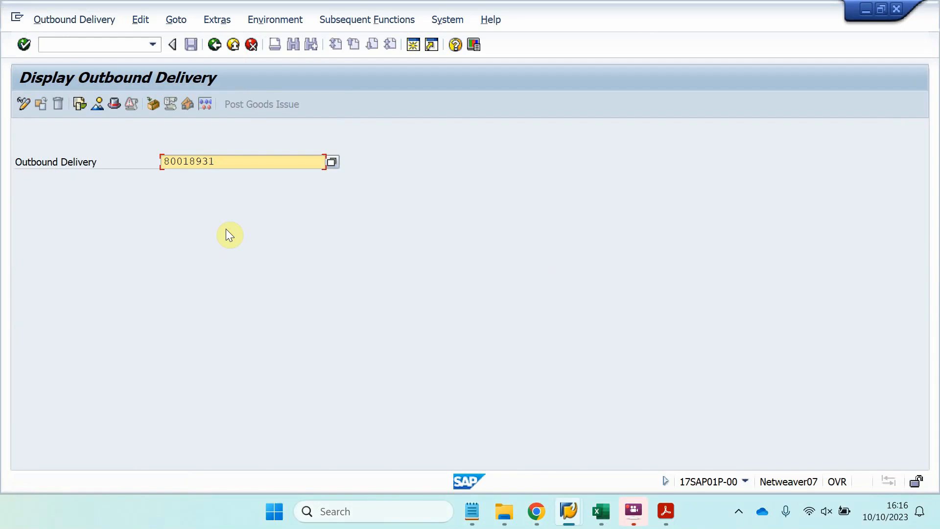
Step: Switch to changing the outbound delivery, dismiss the chat notification and check the transaction code in the system information
{"action": "left_click", "coordinate": [74, 23]}
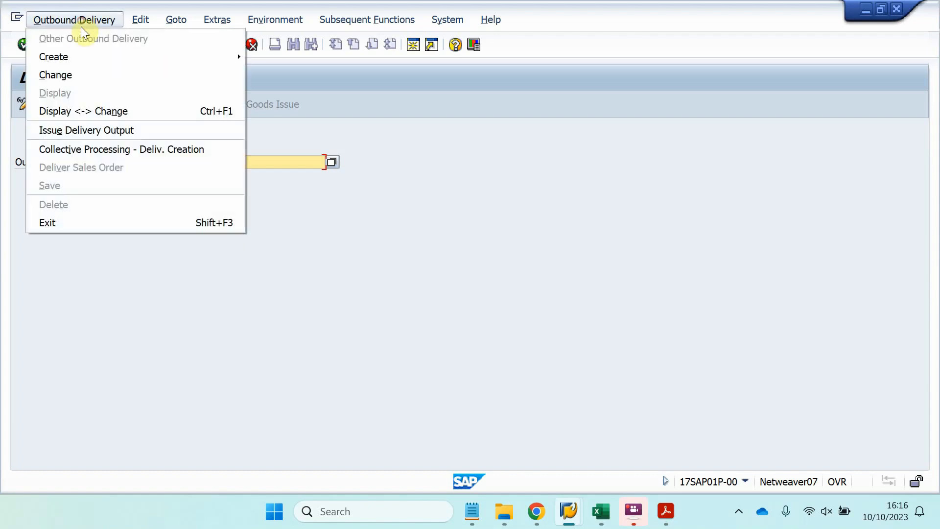
{"action": "left_click", "coordinate": [81, 73]}
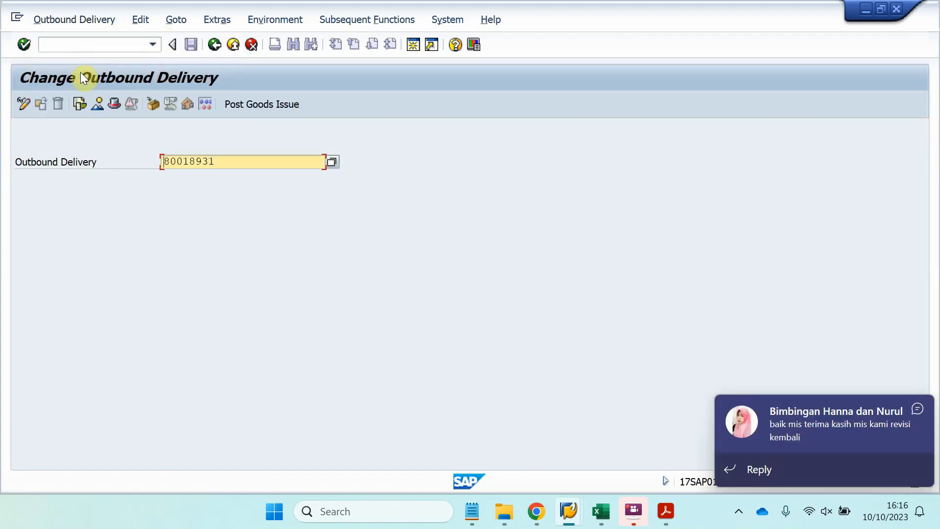
{"action": "left_click", "coordinate": [917, 409]}
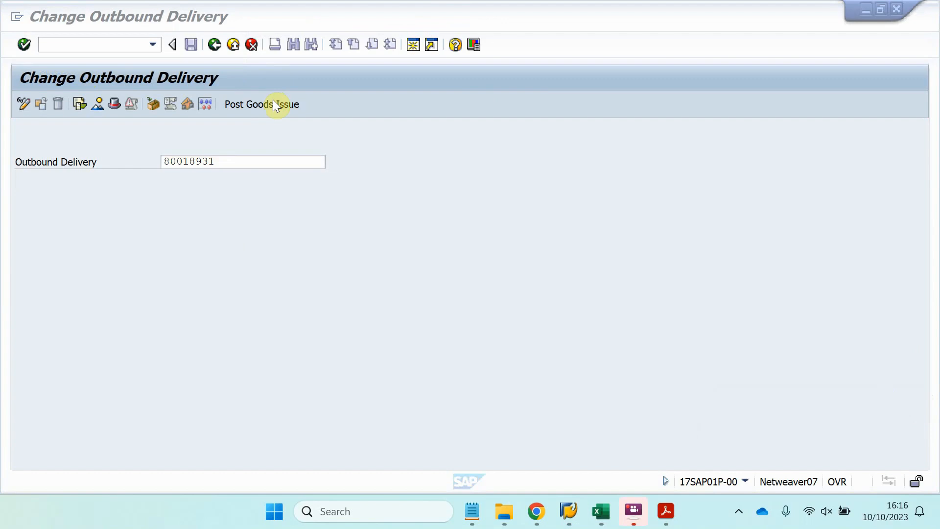
{"action": "left_click", "coordinate": [742, 478]}
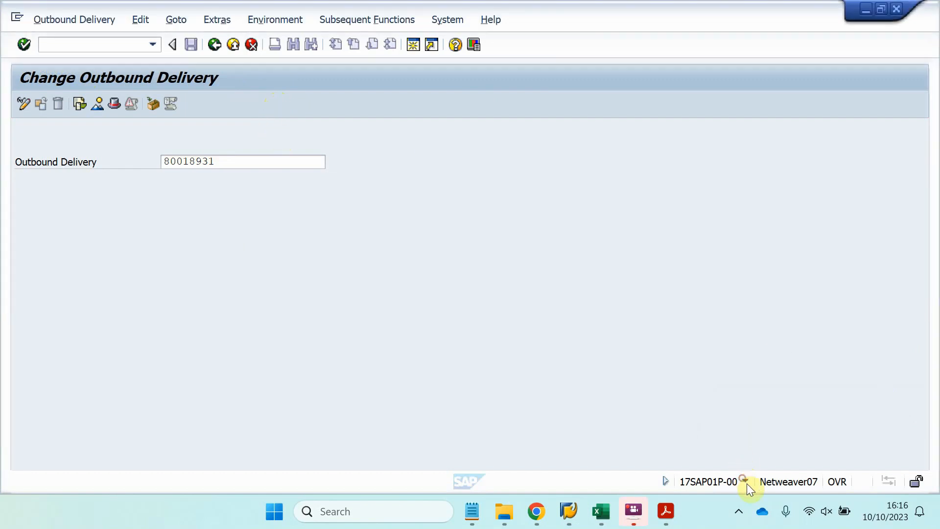
{"action": "left_click", "coordinate": [745, 481]}
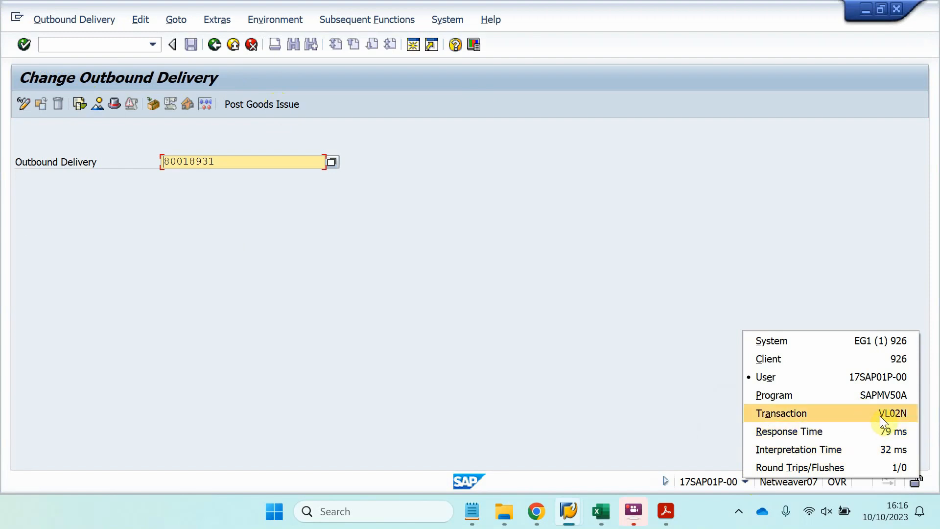
{"action": "left_click", "coordinate": [402, 276]}
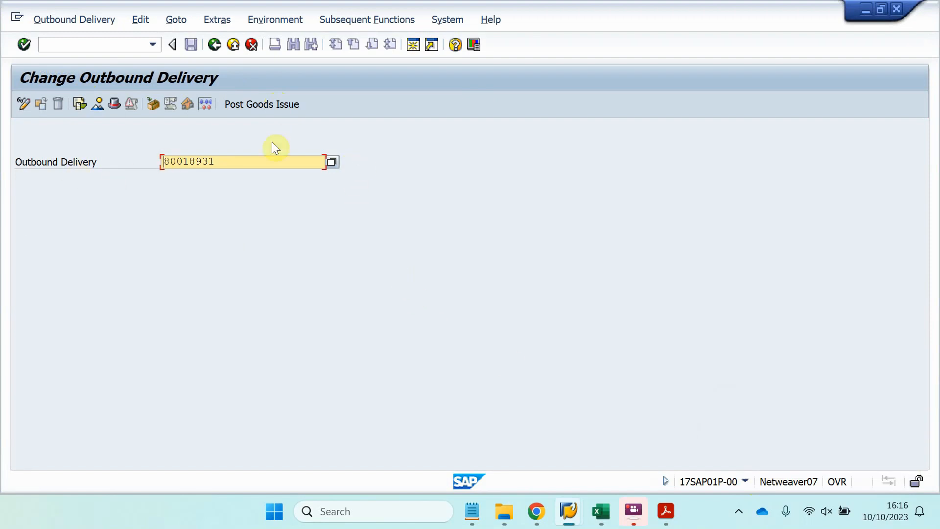
Step: Open the saved delivery's change overview to locate Post Goods Issue, and return to the initial screen
{"action": "left_click", "coordinate": [311, 160]}
{"action": "key", "text": "Return"}
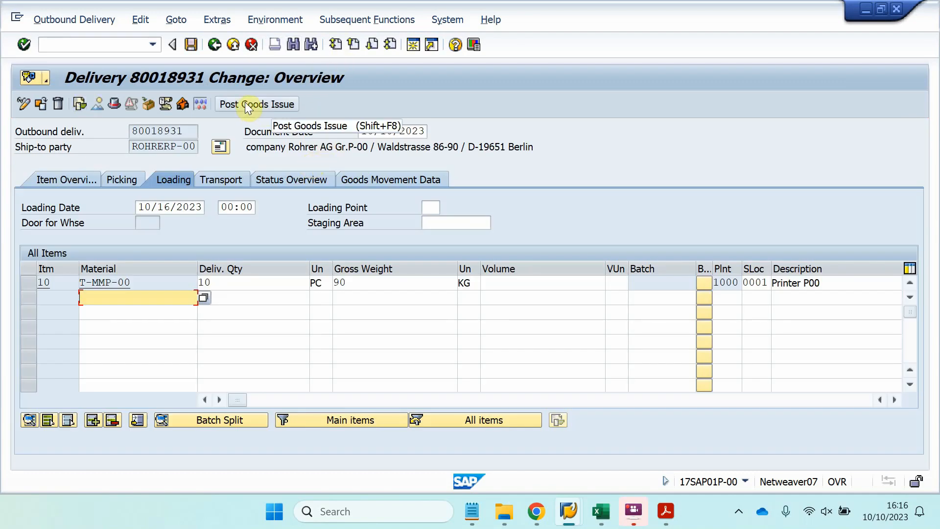
{"action": "left_click", "coordinate": [212, 49]}
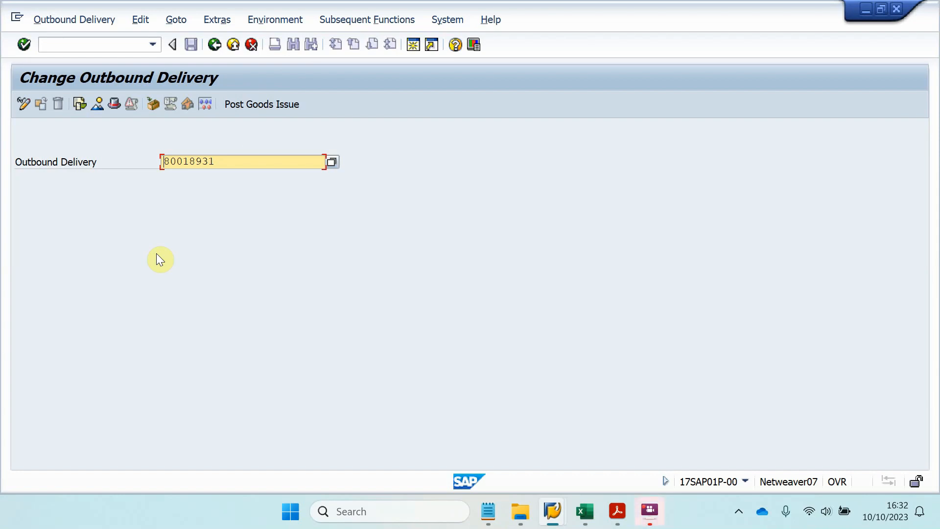
Step: Post the goods issue for the outbound delivery and copy the save confirmation text from the message details
{"action": "left_click", "coordinate": [278, 107]}
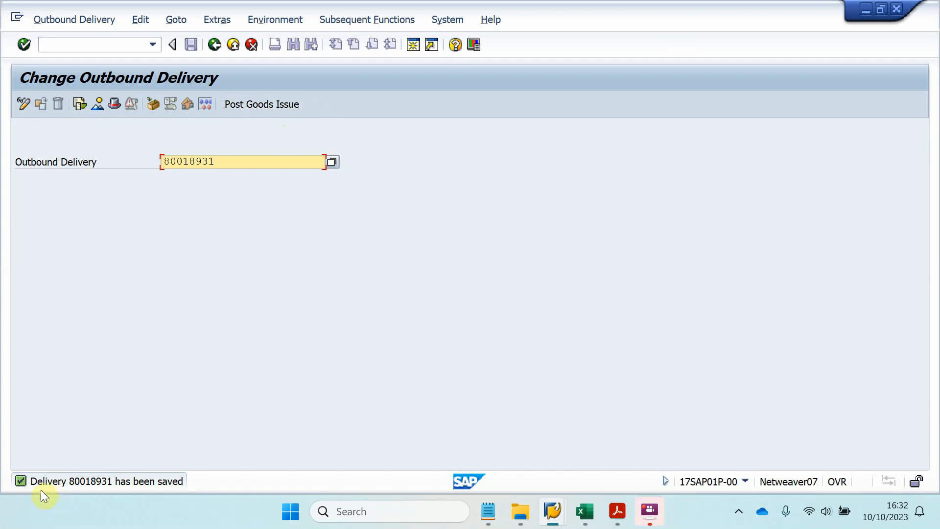
{"action": "double_click", "coordinate": [17, 485]}
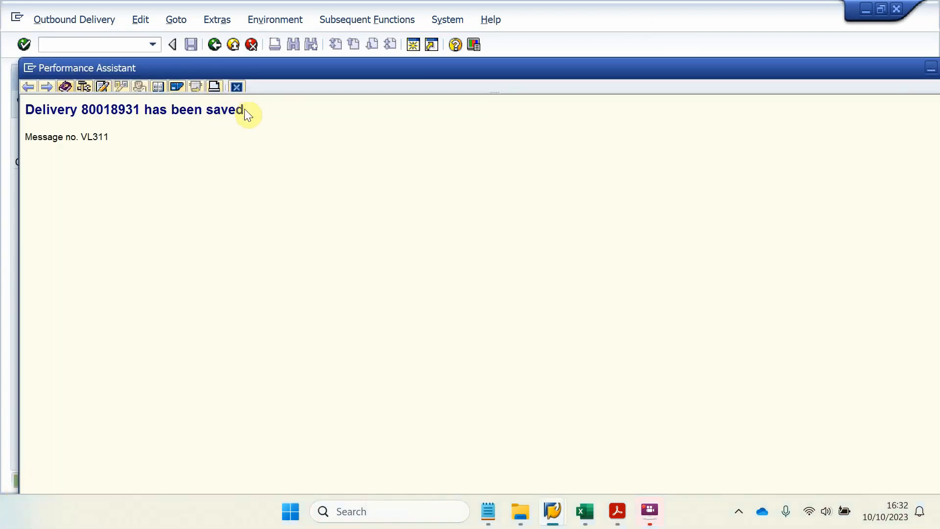
{"action": "left_click_drag", "start_coordinate": [245, 109], "coordinate": [72, 127]}
{"action": "key", "text": "ctrl+c"}
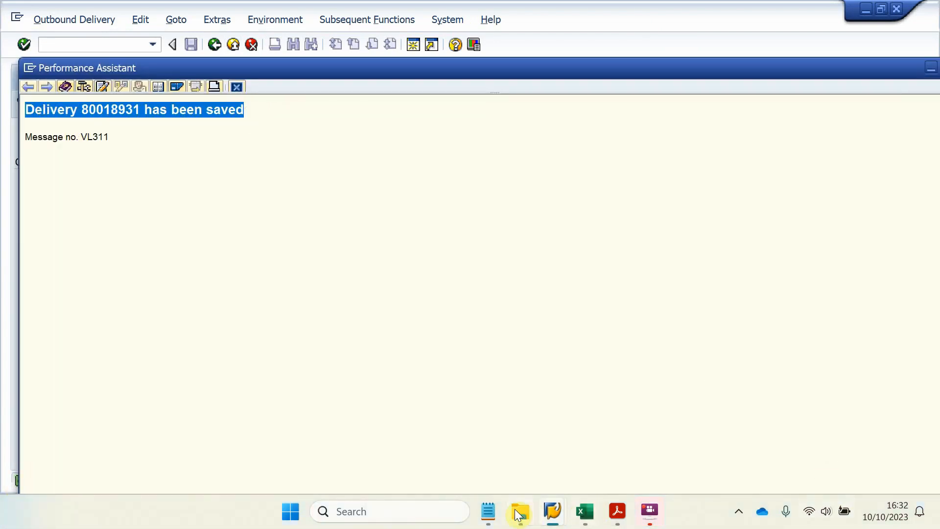
Step: Paste the confirmation on the blank line above the transfer order entry in the Notepad notes, and close the message details in SAP
{"action": "left_click", "coordinate": [489, 514]}
{"action": "left_click", "coordinate": [220, 190]}
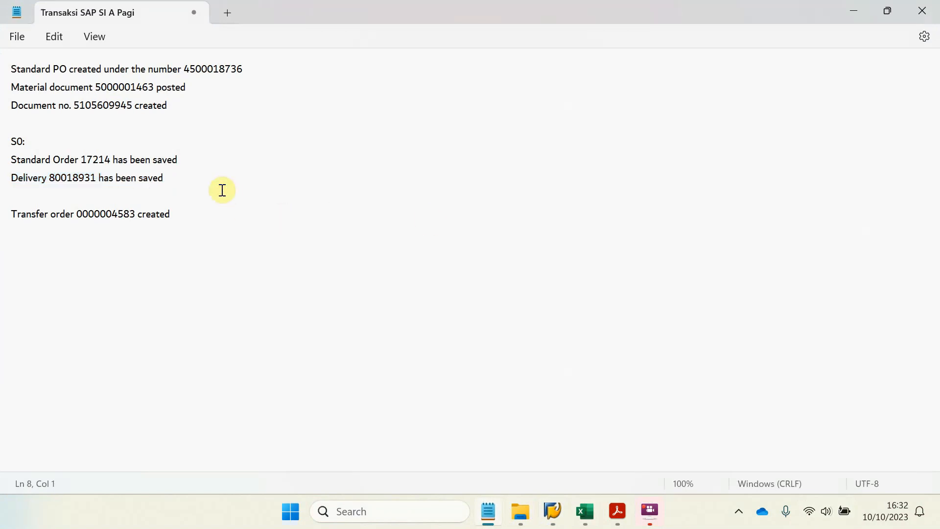
{"action": "key", "text": "ctrl+v"}
{"action": "left_click", "coordinate": [853, 10]}
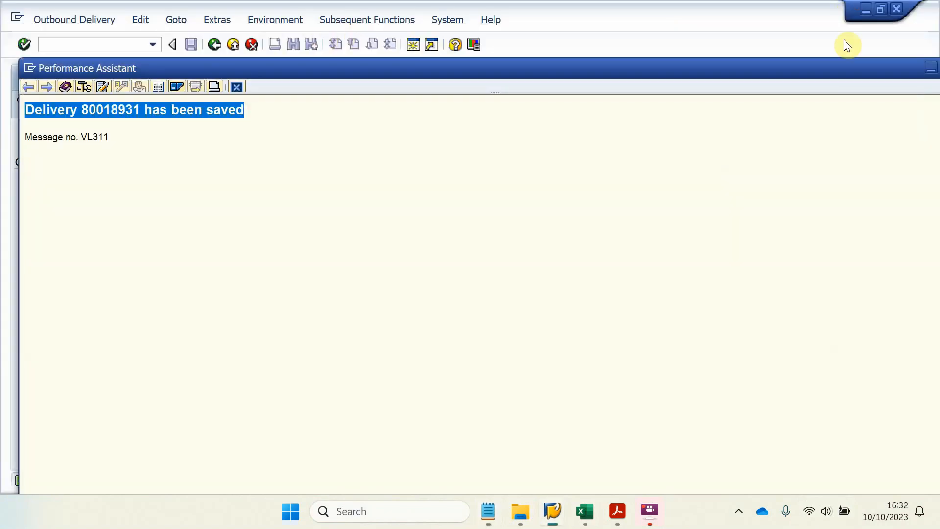
{"action": "double_click", "coordinate": [880, 68]}
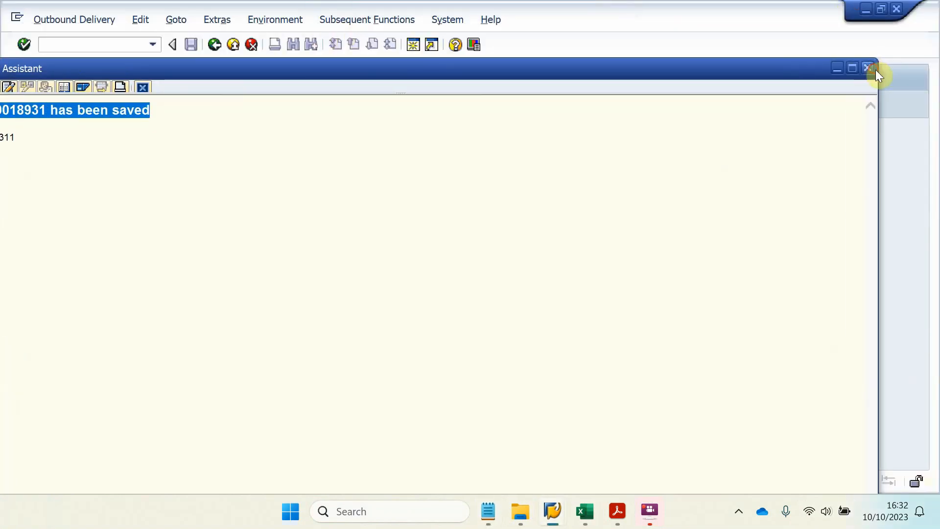
{"action": "left_click", "coordinate": [874, 69]}
Step: Switch to transaction LT03 to view the initial screen for creating a transfer order for the delivery note
{"action": "left_click", "coordinate": [79, 41]}
{"action": "type", "text": "/NLT03"}
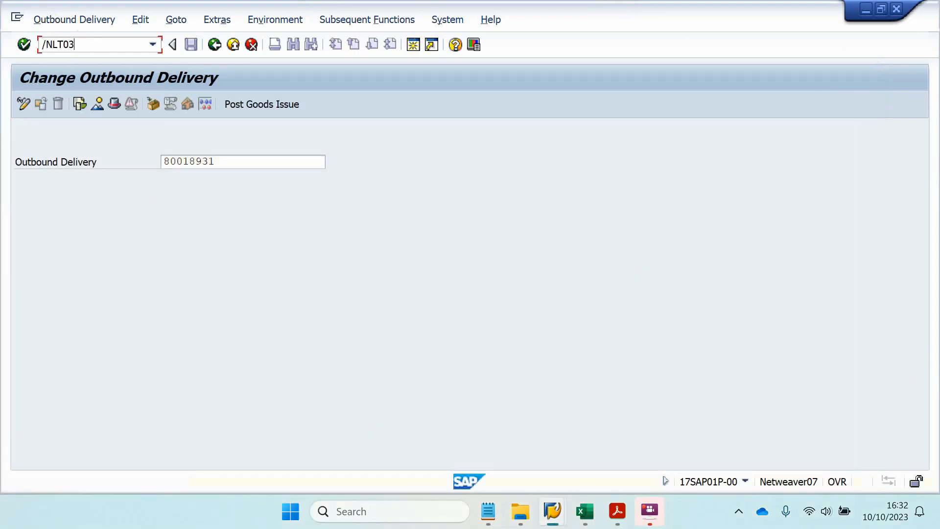
{"action": "key", "text": "Return"}
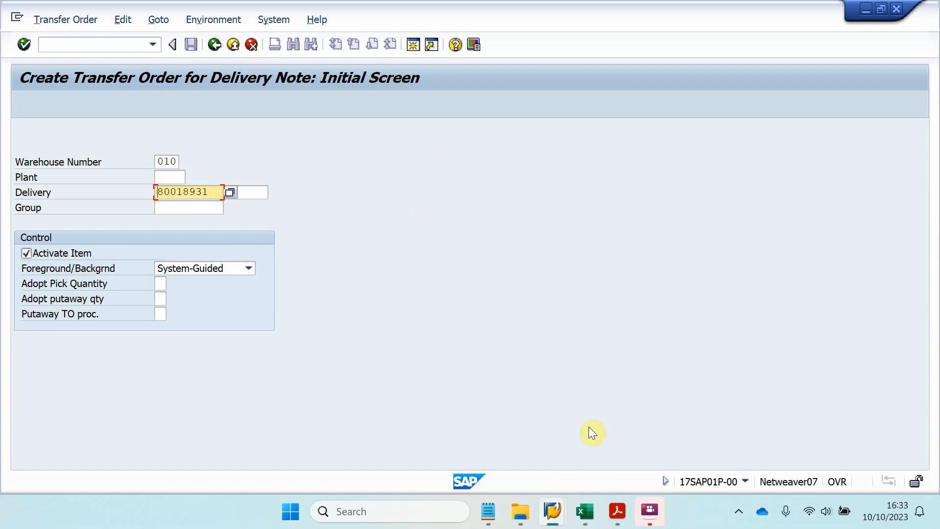
{"action": "left_click", "coordinate": [650, 509]}
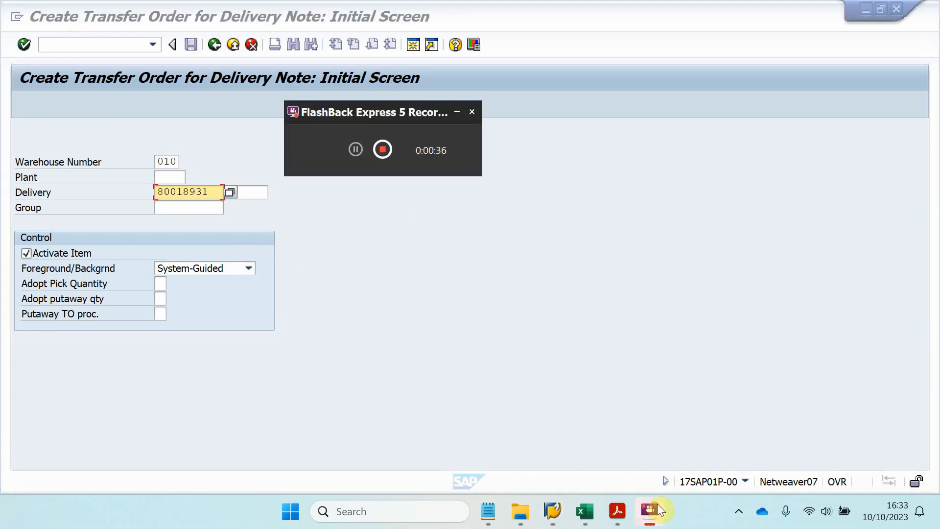
Step: Switch to SAP01.pdf and read the Exercise 4-5 tasks about creating the delivery and posting the goods issue
{"action": "left_click", "coordinate": [616, 512]}
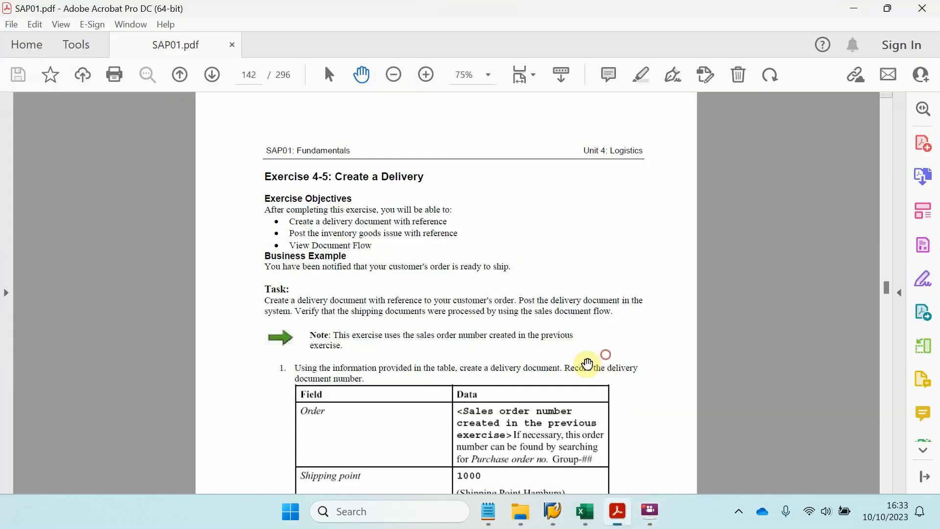
{"action": "scroll", "coordinate": [605, 360], "scroll_direction": "down", "scroll_amount": 5}
{"action": "scroll", "coordinate": [454, 378], "scroll_direction": "down", "scroll_amount": 5}
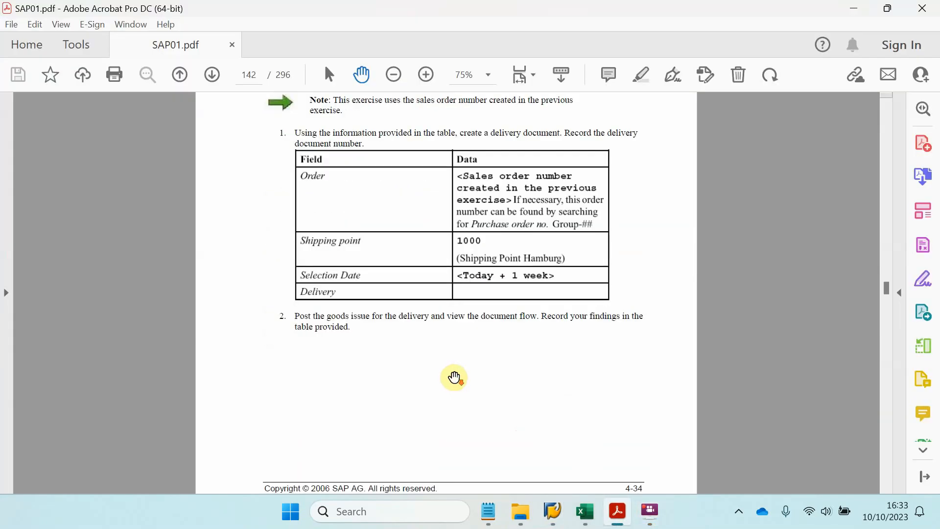
{"action": "scroll", "coordinate": [509, 350], "scroll_direction": "down", "scroll_amount": 5}
{"action": "scroll", "coordinate": [509, 350], "scroll_direction": "down", "scroll_amount": 1}
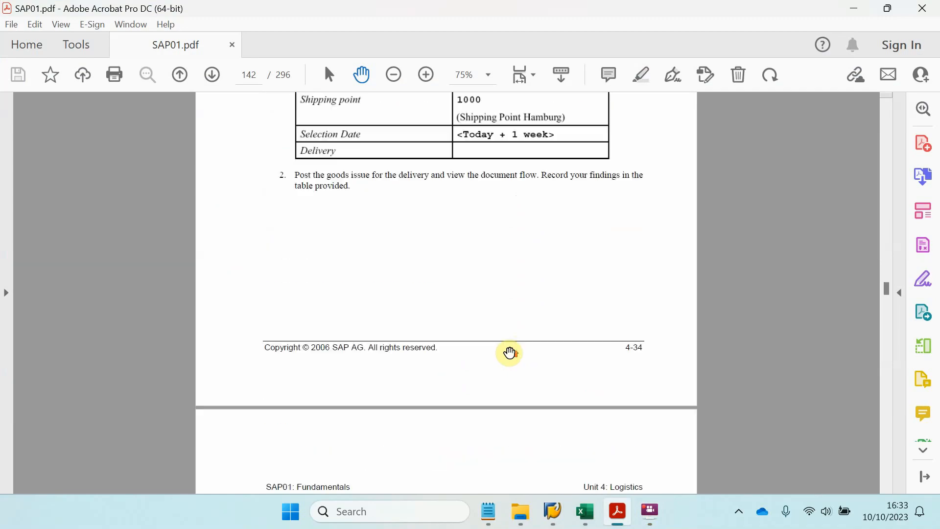
{"action": "scroll", "coordinate": [508, 353], "scroll_direction": "up", "scroll_amount": 2}
Step: Switch to the SAP stock overview session and refresh the stock list for material T-MMP-00
{"action": "mouse_move", "coordinate": [553, 511]}
{"action": "left_click", "coordinate": [684, 419]}
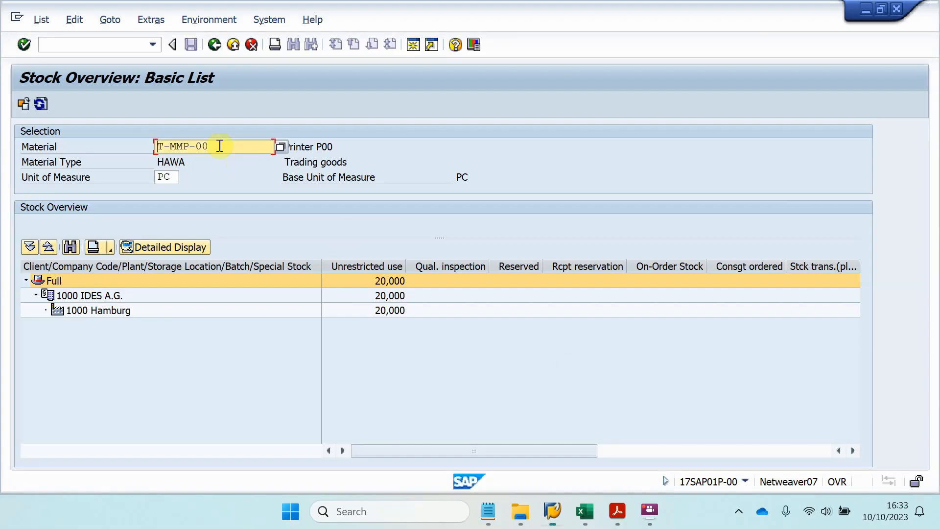
{"action": "left_click", "coordinate": [39, 102]}
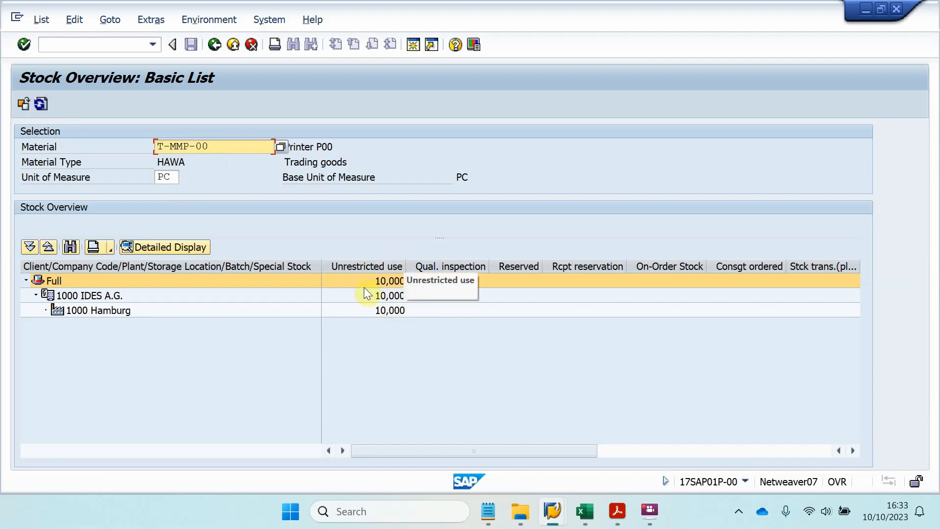
Step: Display the standard order with transaction VA03 and examine its item detail and sales data
{"action": "left_click", "coordinate": [119, 44]}
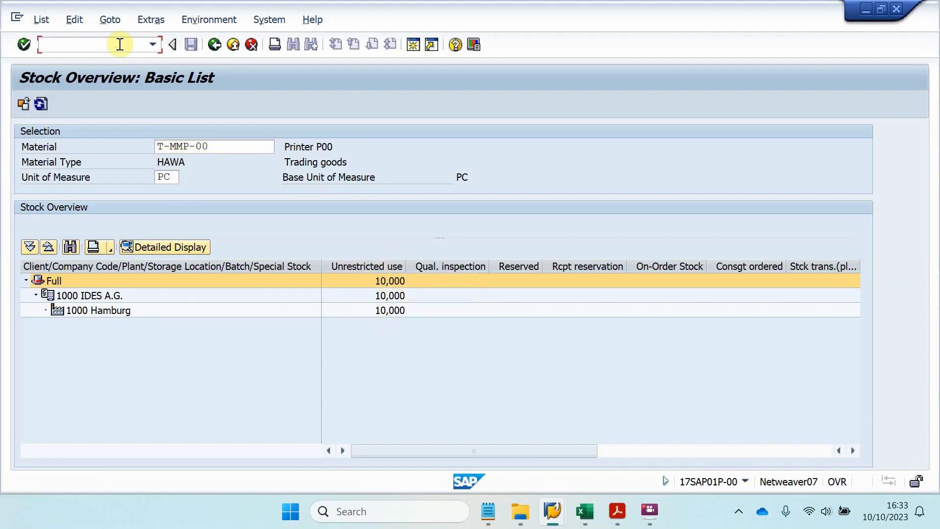
{"action": "type", "text": "/NVA03"}
{"action": "key", "text": "Return"}
{"action": "left_click", "coordinate": [31, 109]}
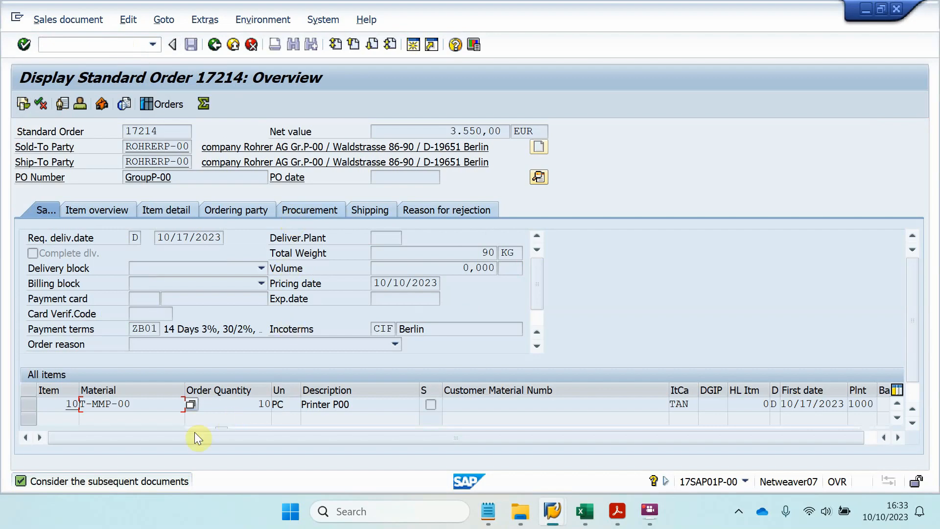
{"action": "left_click", "coordinate": [105, 206]}
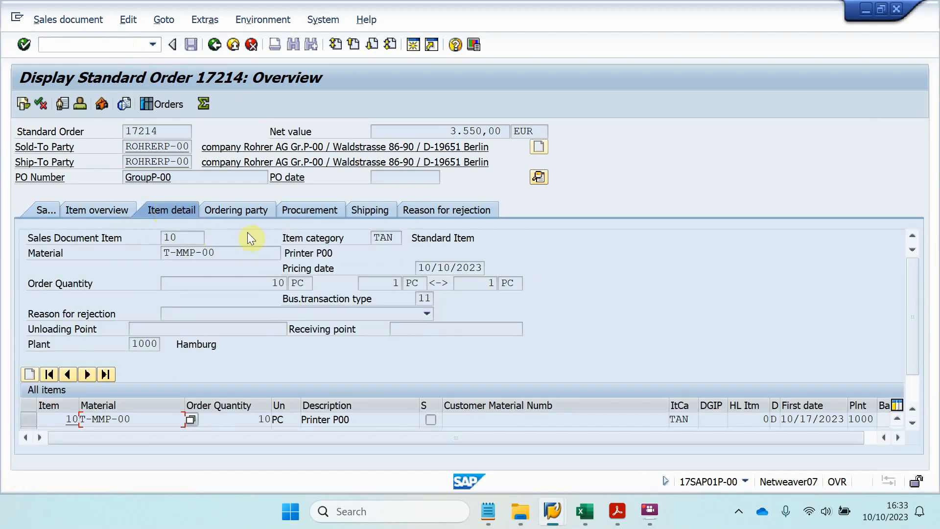
{"action": "left_click", "coordinate": [246, 210]}
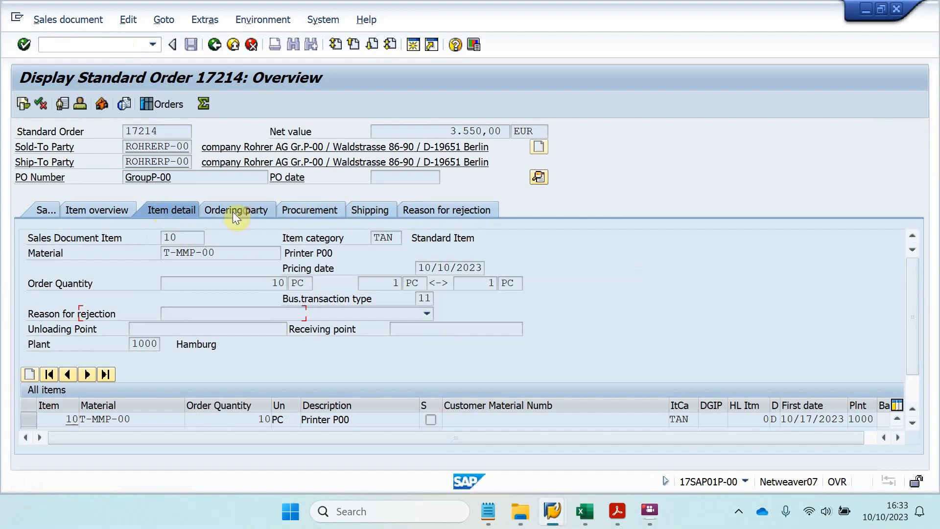
{"action": "left_click", "coordinate": [163, 209]}
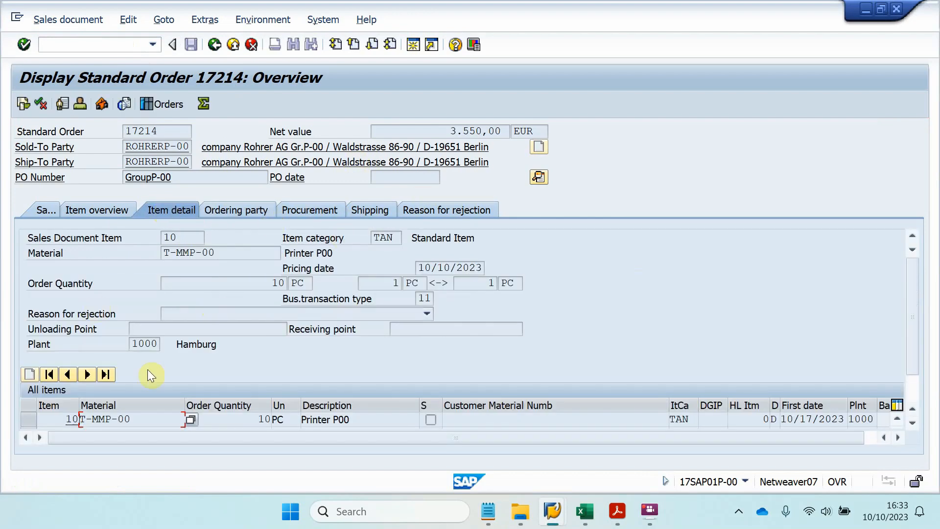
{"action": "scroll", "coordinate": [490, 406], "scroll_direction": "down", "scroll_amount": 1}
{"action": "scroll", "coordinate": [196, 342], "scroll_direction": "up", "scroll_amount": 1}
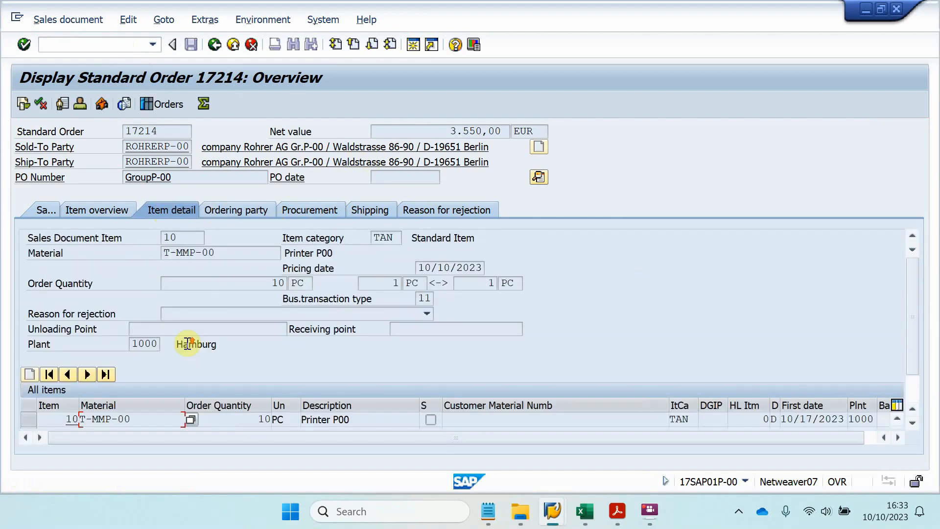
{"action": "left_click", "coordinate": [54, 211]}
Step: Display the outbound delivery with transaction VL03N and check its overall picking status
{"action": "left_click", "coordinate": [85, 44]}
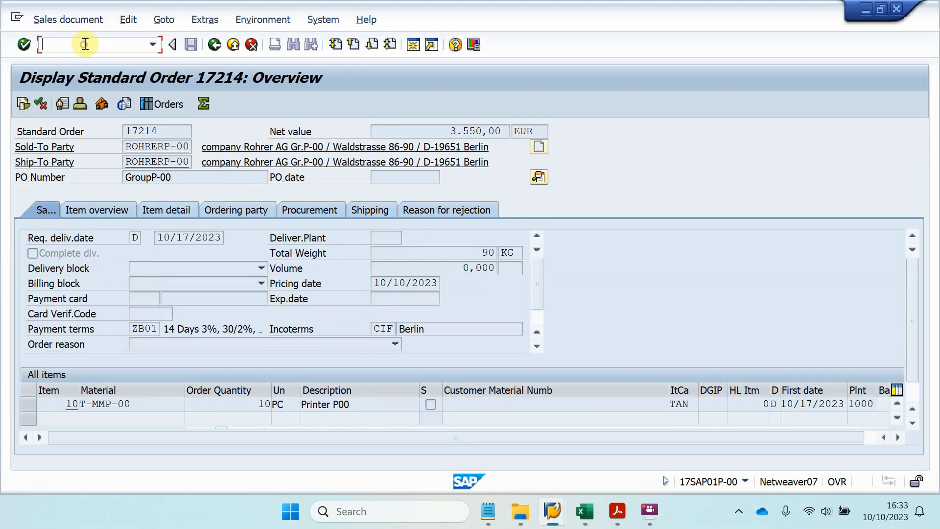
{"action": "type", "text": "/NVL03N"}
{"action": "key", "text": "Return"}
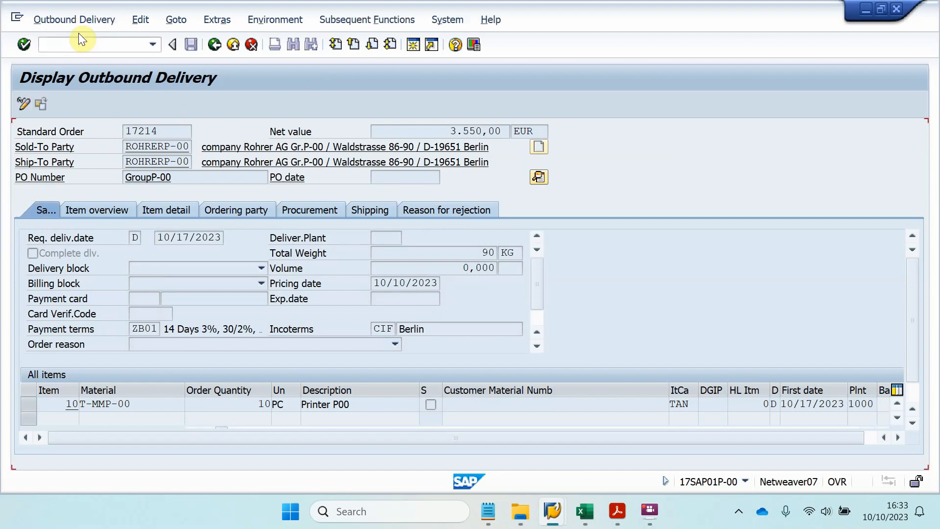
{"action": "key", "text": "Return"}
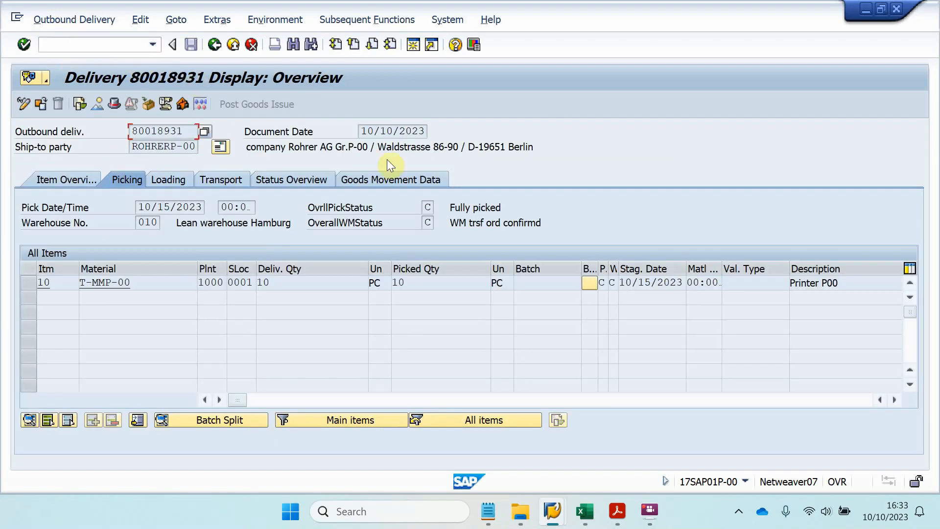
{"action": "left_click_drag", "start_coordinate": [451, 208], "coordinate": [510, 206]}
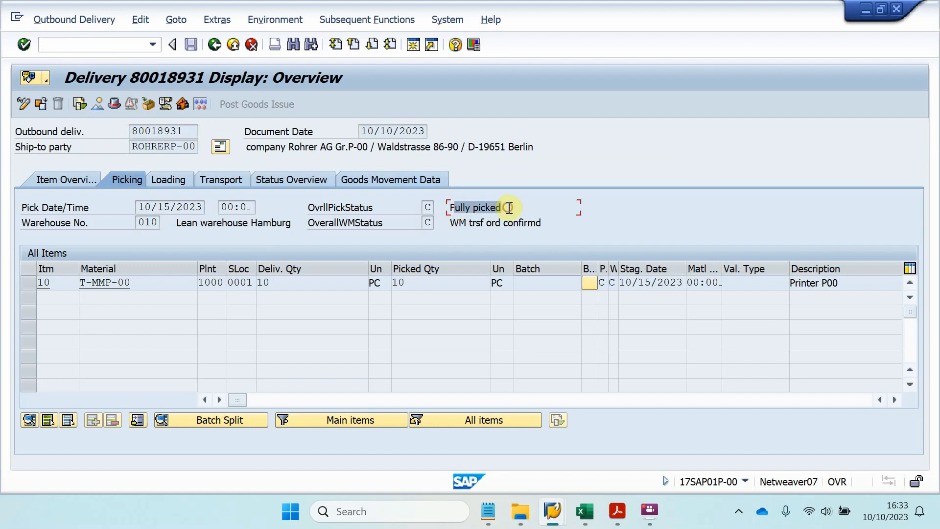
Step: Examine the delivery's loading, transport and status overview, and open the details of its billing status
{"action": "left_click", "coordinate": [168, 180]}
{"action": "left_click", "coordinate": [204, 179]}
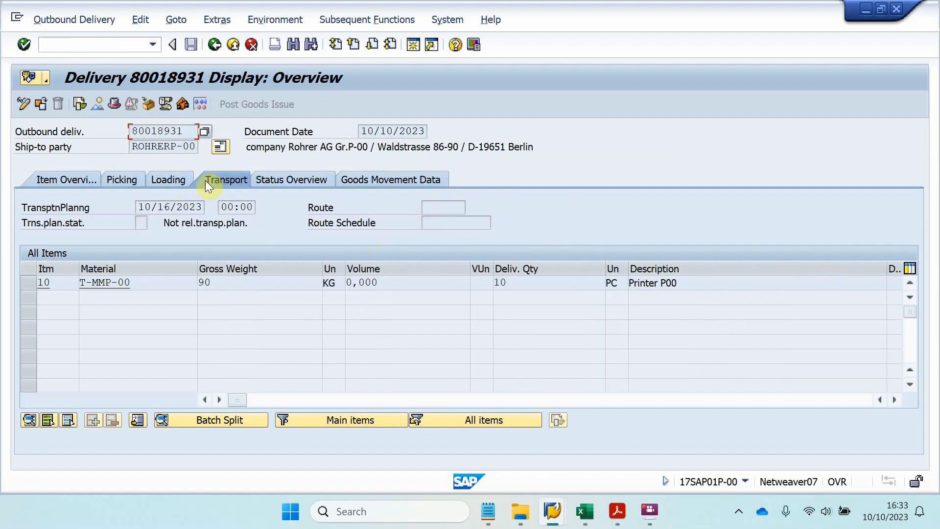
{"action": "left_click", "coordinate": [304, 179]}
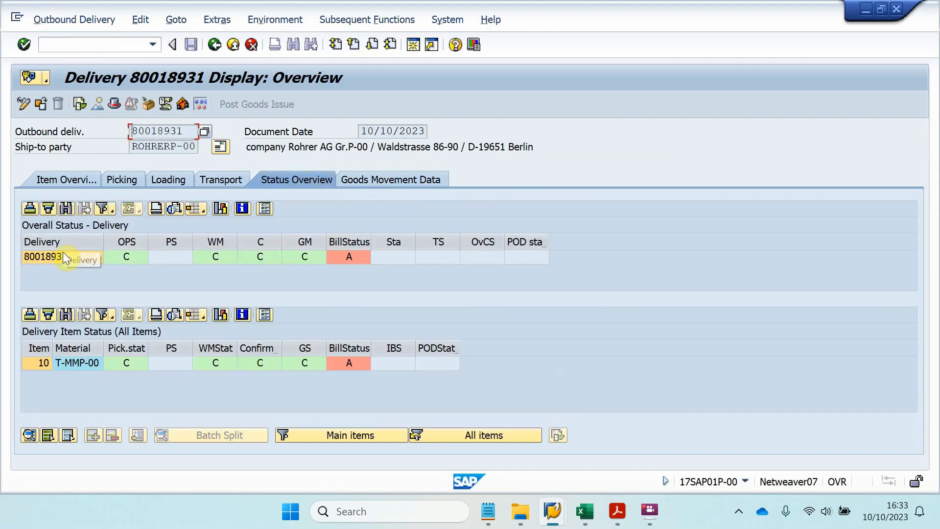
{"action": "double_click", "coordinate": [348, 257]}
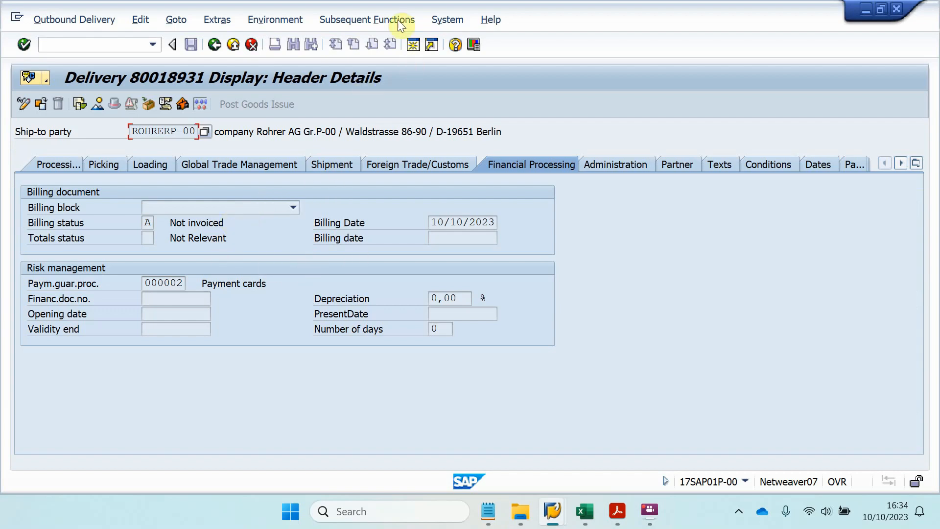
Step: Open a new SAP session, and read the Exercise 4-6 billing document task in SAP01.pdf
{"action": "left_click", "coordinate": [455, 19]}
{"action": "left_click", "coordinate": [472, 37]}
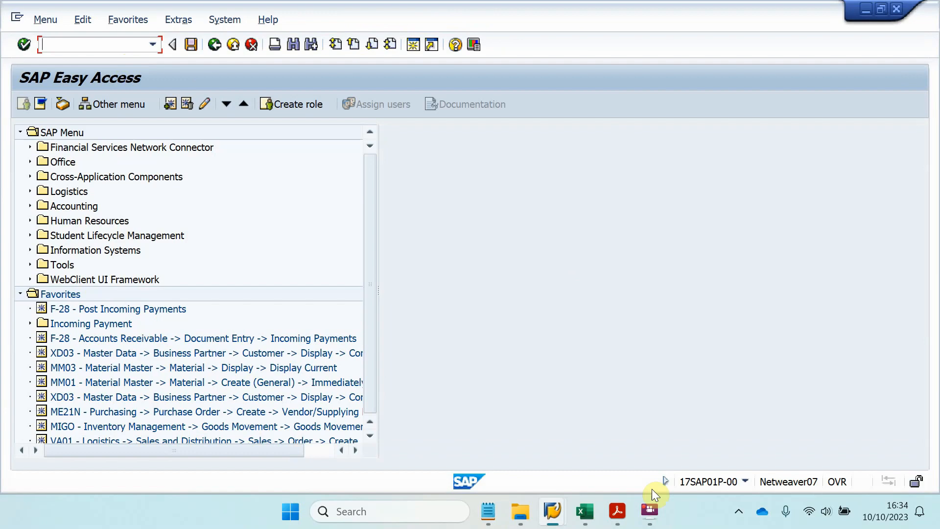
{"action": "left_click", "coordinate": [616, 513]}
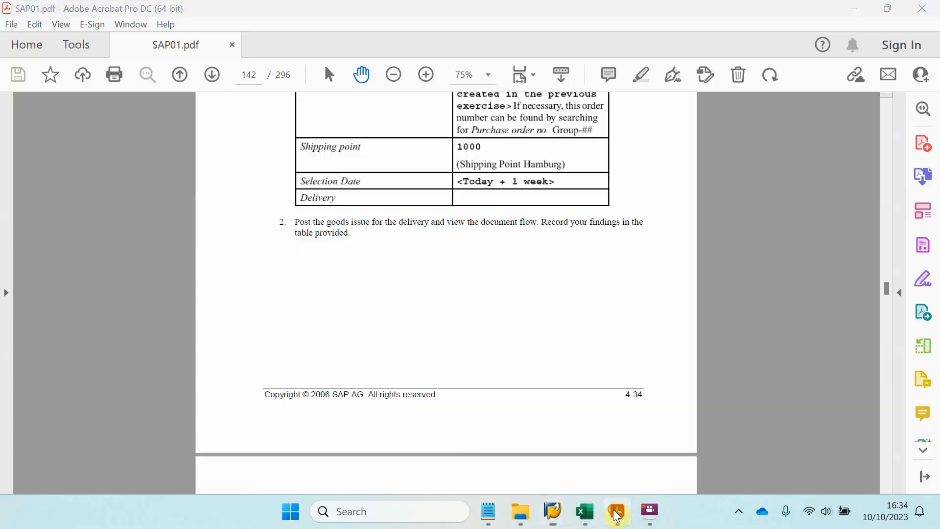
{"action": "scroll", "coordinate": [417, 328], "scroll_direction": "down", "scroll_amount": 20}
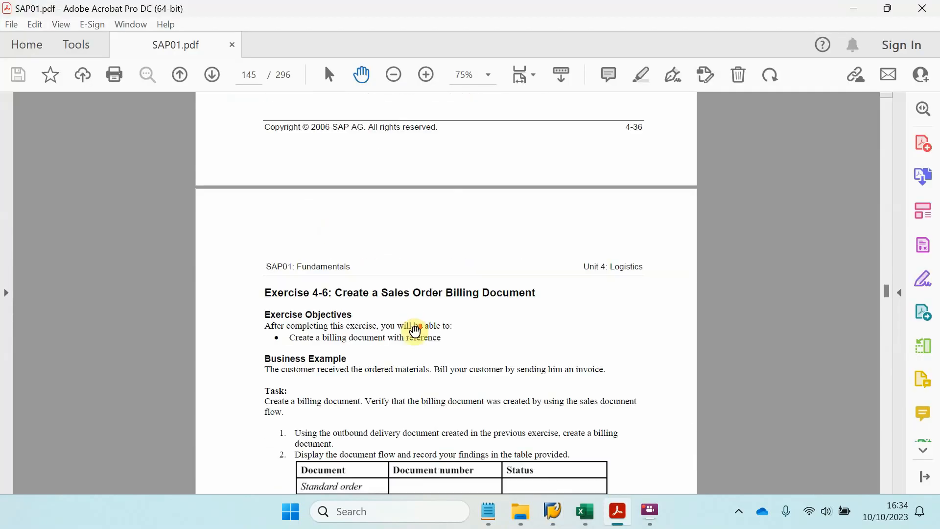
{"action": "scroll", "coordinate": [414, 332], "scroll_direction": "down", "scroll_amount": 5}
{"action": "scroll", "coordinate": [415, 331], "scroll_direction": "up", "scroll_amount": 2}
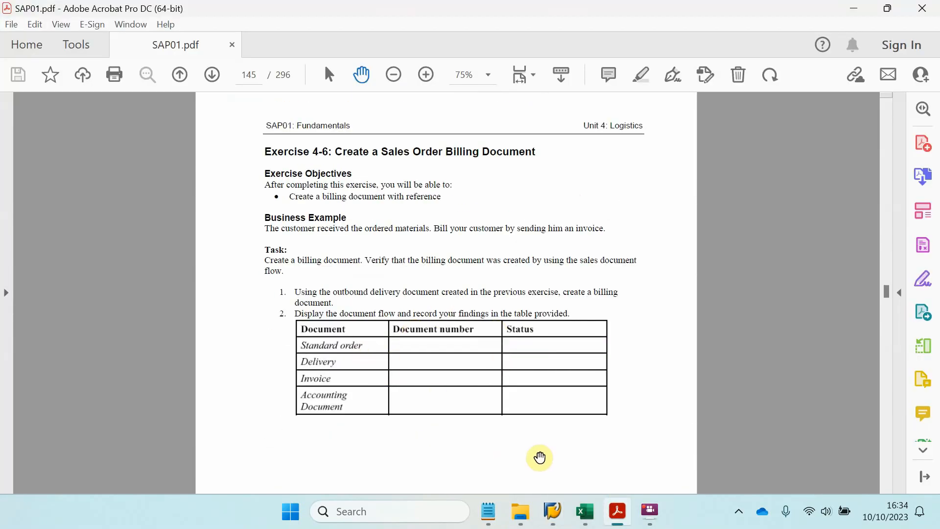
Step: Check the standard order entry in the Notepad notes, and switch back to the SAP Easy Access session
{"action": "left_click", "coordinate": [488, 511]}
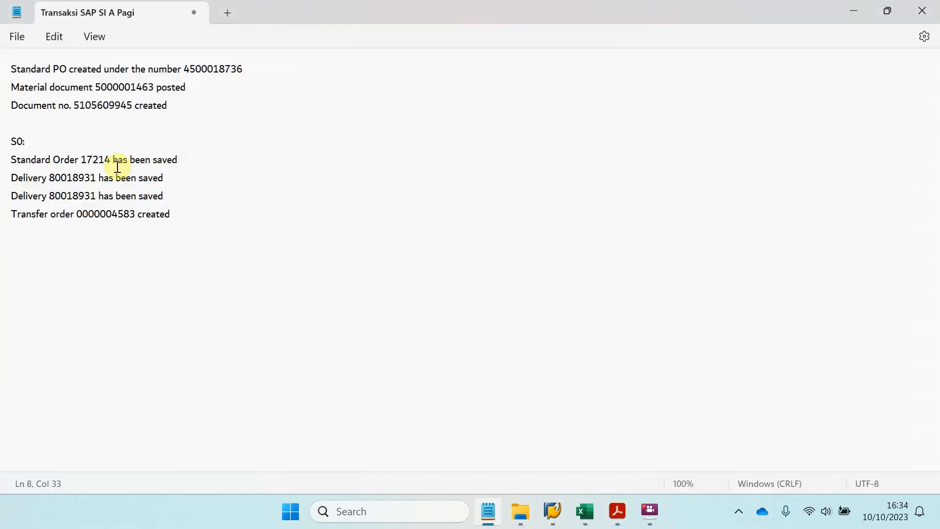
{"action": "double_click", "coordinate": [84, 160]}
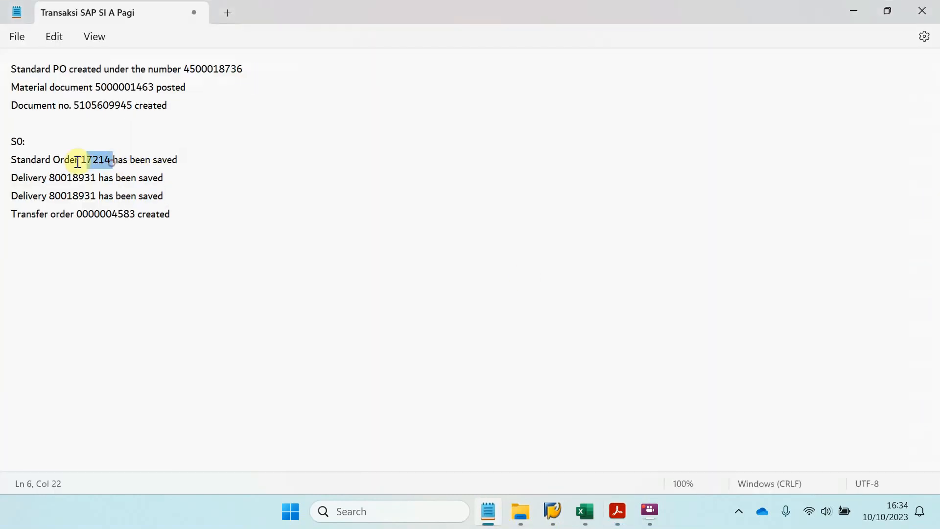
{"action": "left_click", "coordinate": [864, 11]}
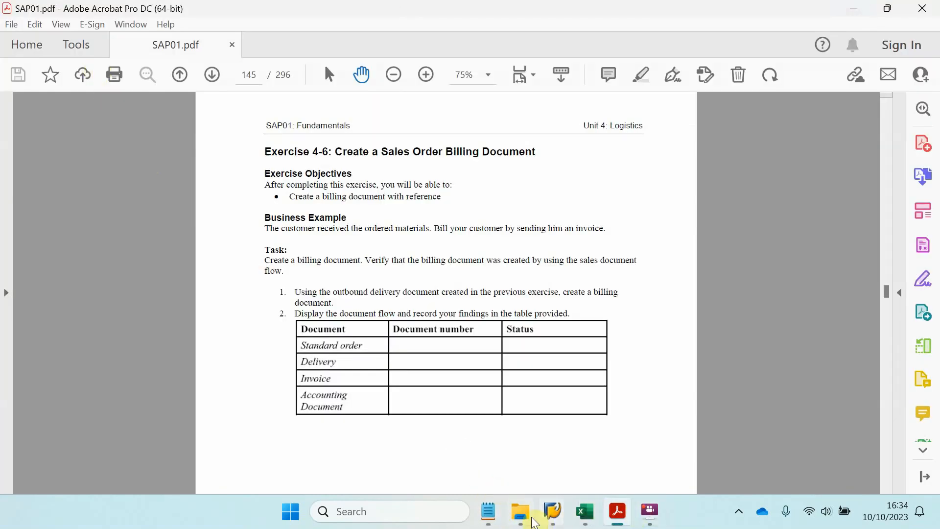
{"action": "mouse_move", "coordinate": [552, 514]}
{"action": "left_click", "coordinate": [760, 405]}
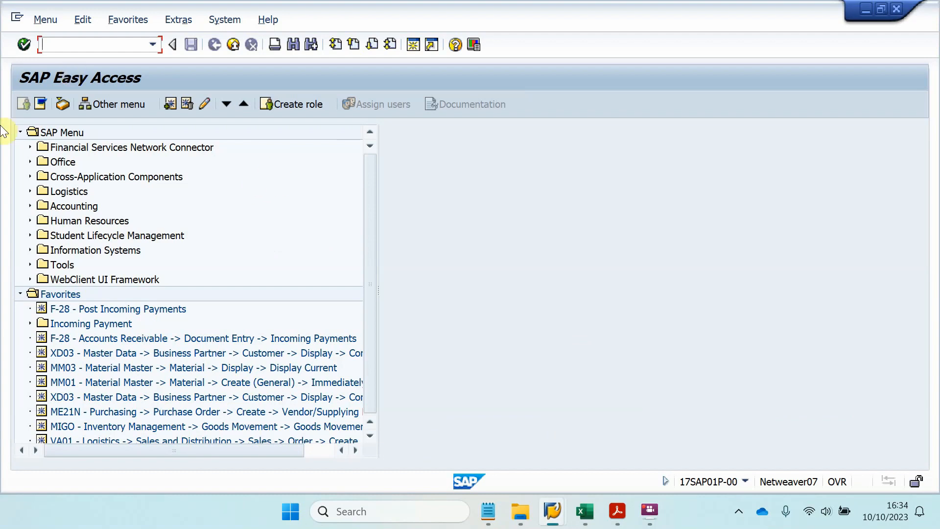
Step: Open transaction VF01 to create a billing document from the Sales and Distribution billing area
{"action": "left_click", "coordinate": [29, 191]}
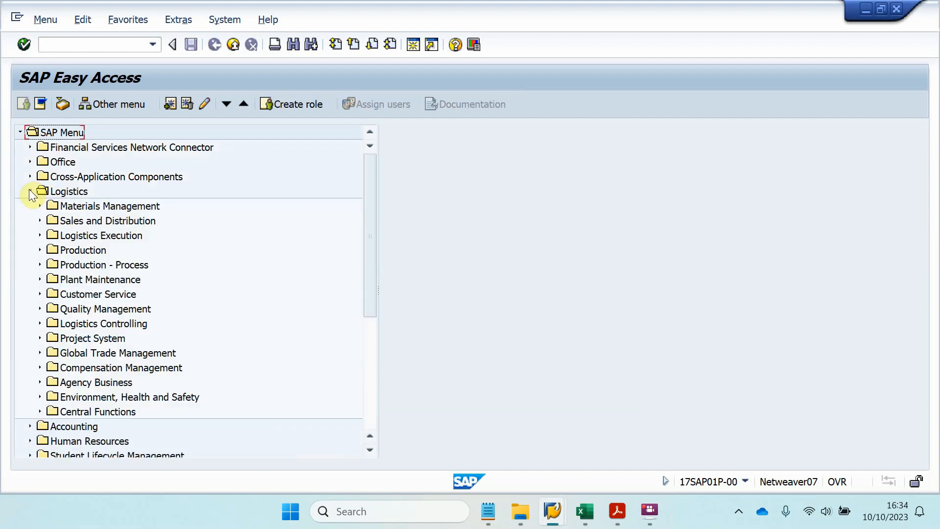
{"action": "left_click", "coordinate": [41, 220]}
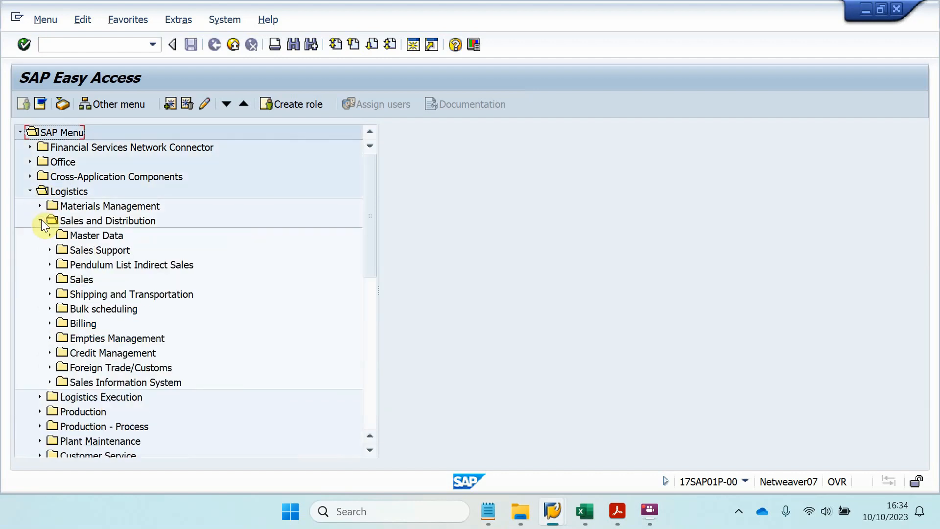
{"action": "left_click", "coordinate": [50, 323]}
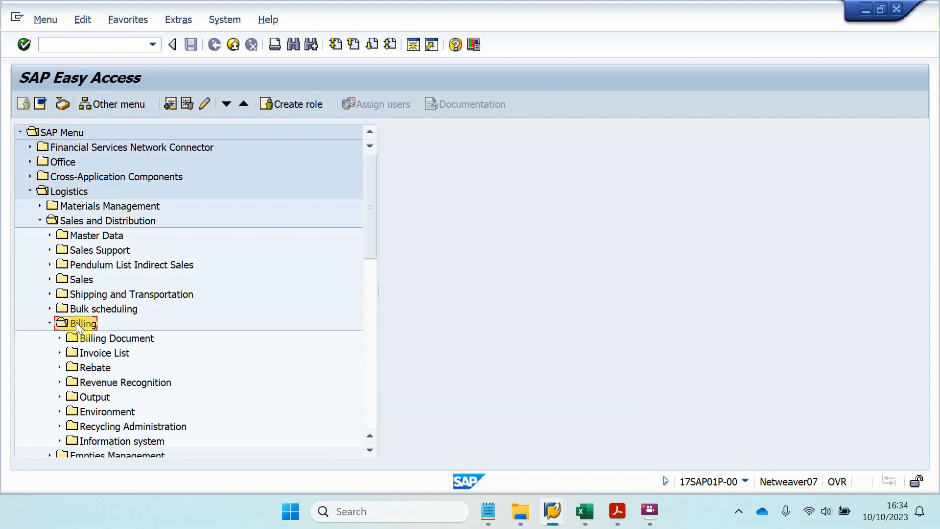
{"action": "left_click", "coordinate": [60, 338]}
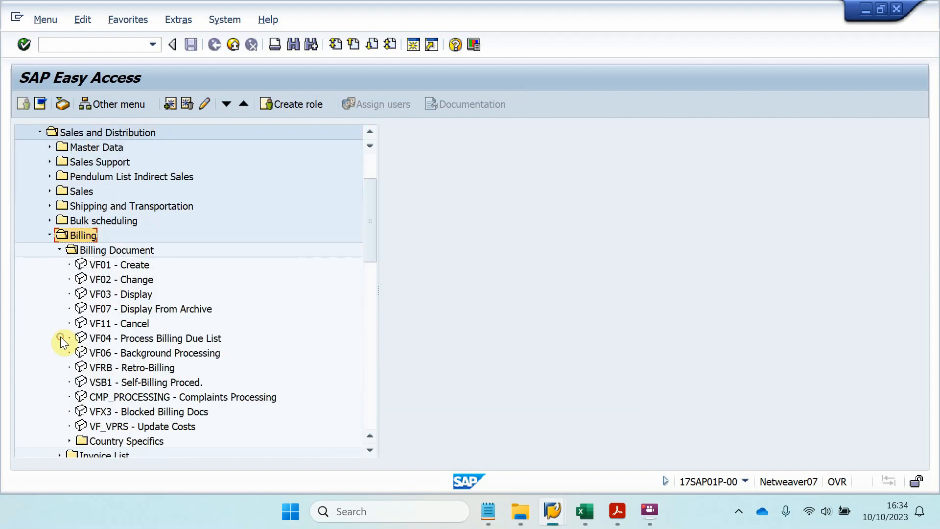
{"action": "double_click", "coordinate": [113, 269]}
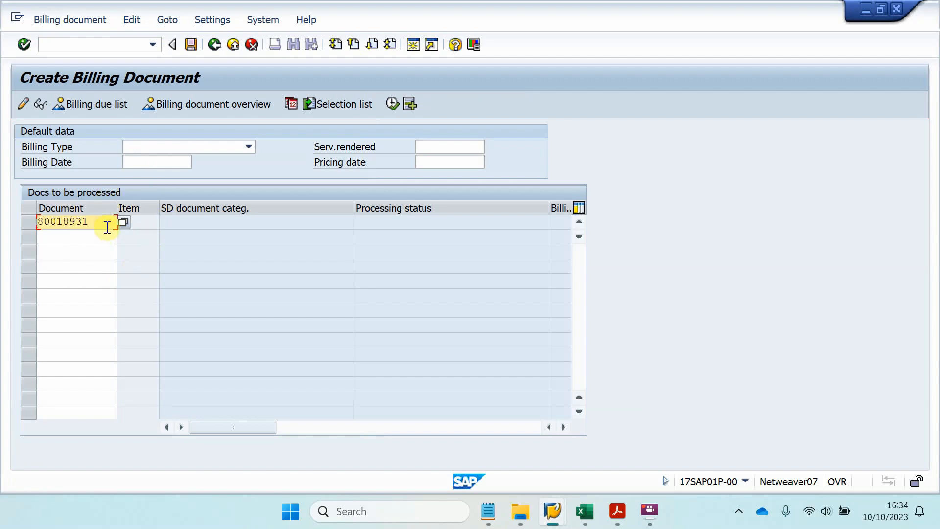
Step: Create an invoice for the preset outbound delivery, review its billing items, and save the billing document
{"action": "left_click_drag", "start_coordinate": [107, 227], "coordinate": [24, 230]}
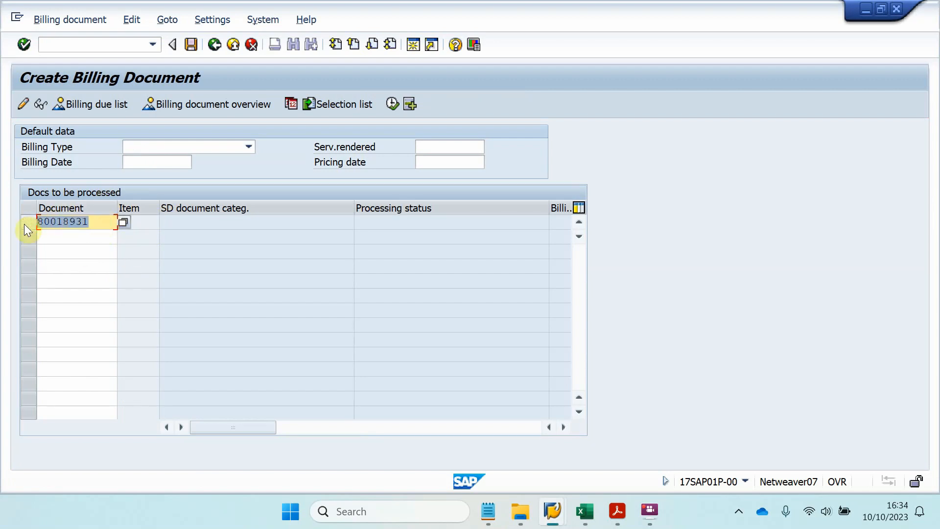
{"action": "key", "text": "Return"}
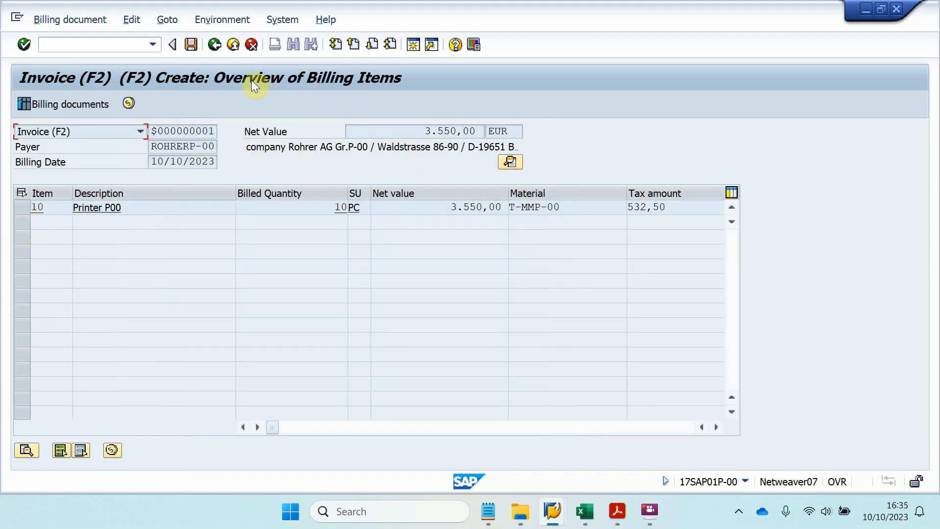
{"action": "left_click", "coordinate": [214, 45]}
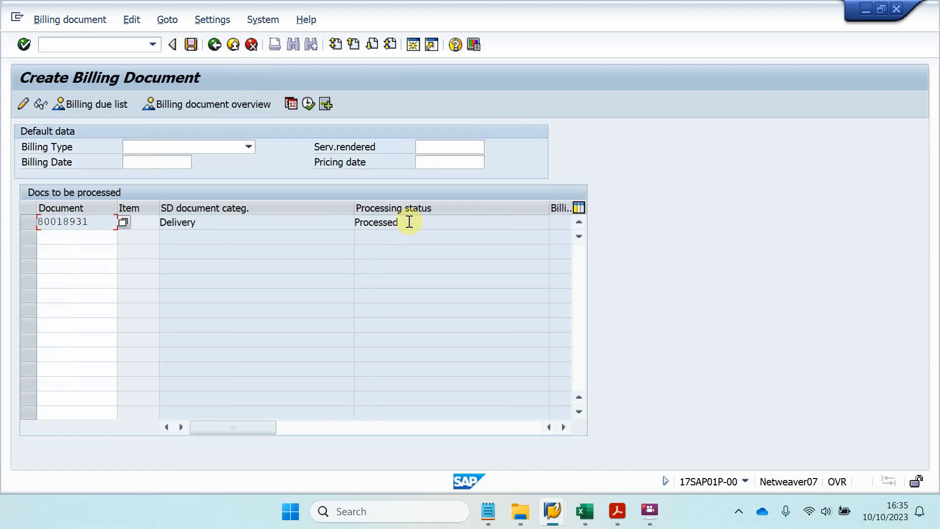
{"action": "left_click", "coordinate": [191, 45]}
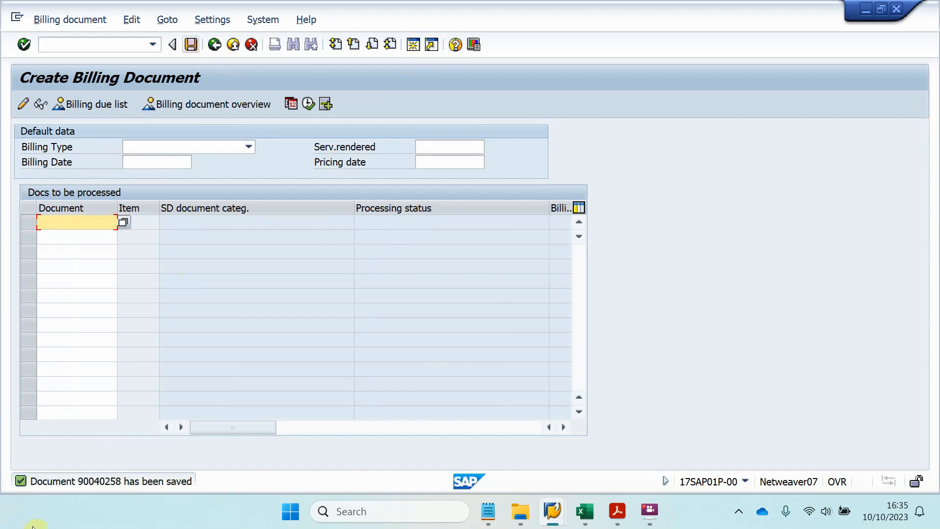
Step: Copy the full saved-document message and paste it on a new line below the transfer order entry in the Notepad notes
{"action": "double_click", "coordinate": [23, 482]}
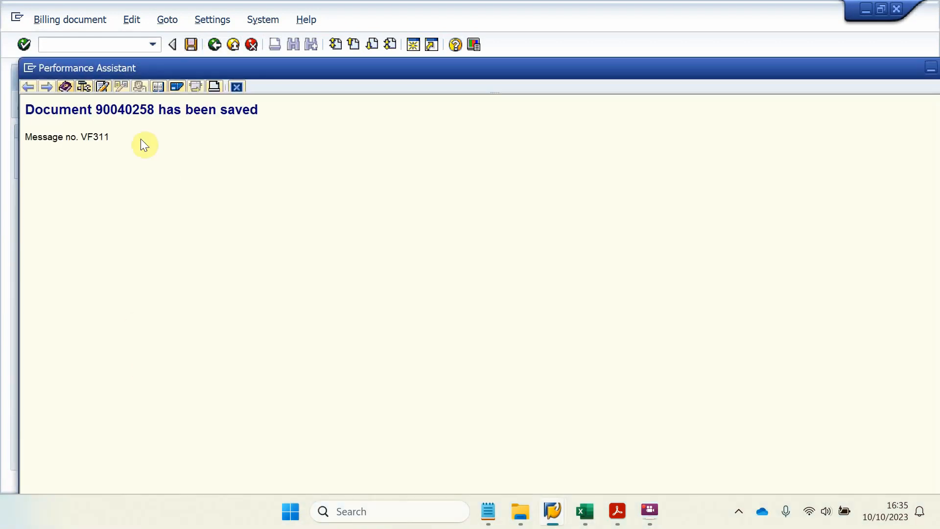
{"action": "left_click_drag", "start_coordinate": [310, 115], "coordinate": [14, 108]}
{"action": "key", "text": "ctrl+c"}
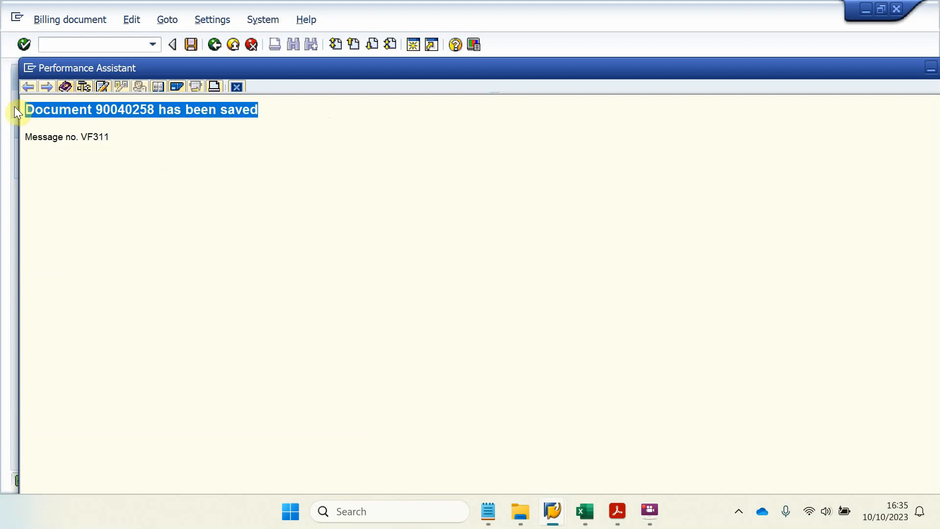
{"action": "left_click", "coordinate": [488, 511]}
{"action": "left_click", "coordinate": [307, 216]}
{"action": "key", "text": "Return"}
{"action": "key", "text": "ctrl+v"}
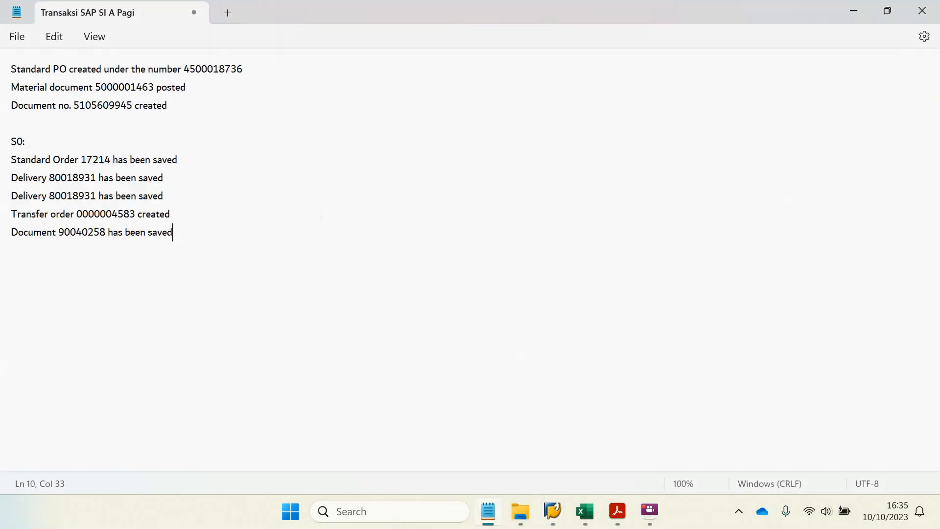
Step: Close the Performance Assistant message window and return to the Create Billing Document session
{"action": "left_click", "coordinate": [552, 511]}
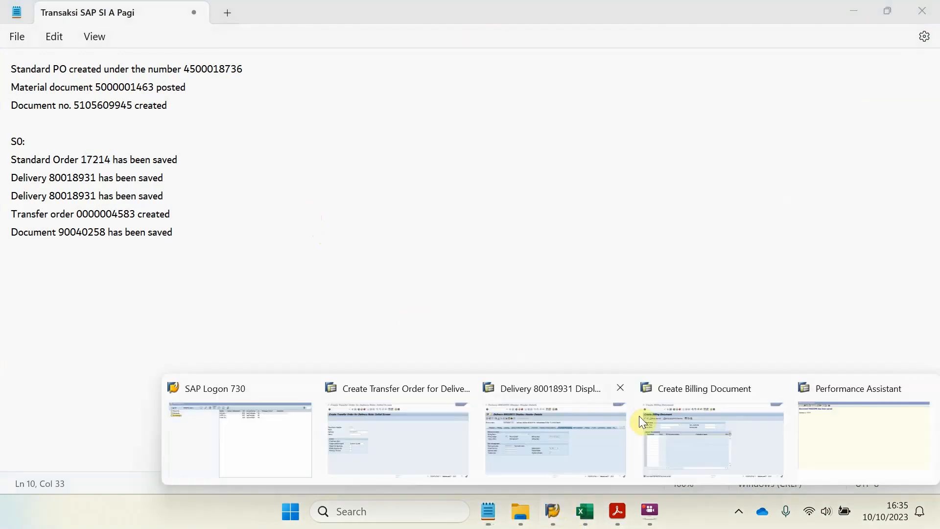
{"action": "left_click", "coordinate": [877, 412]}
{"action": "left_click", "coordinate": [918, 63]}
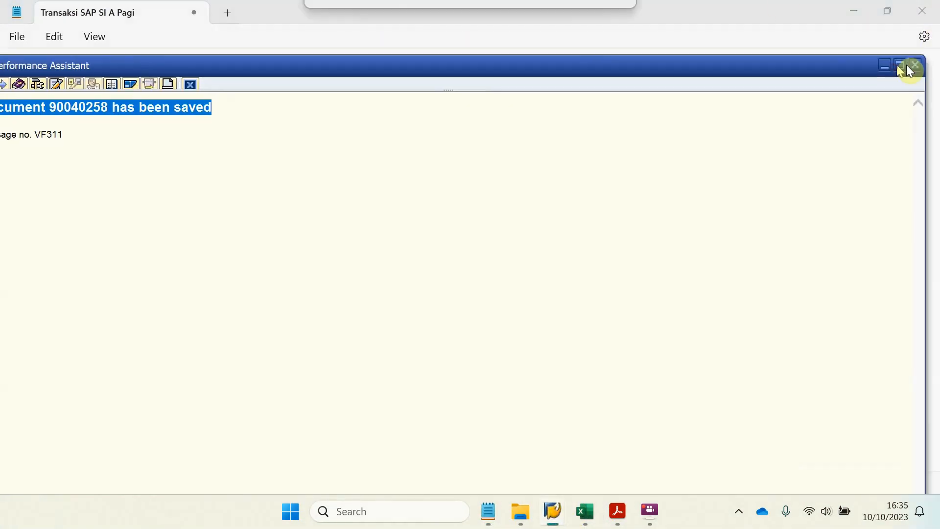
{"action": "left_click", "coordinate": [911, 66]}
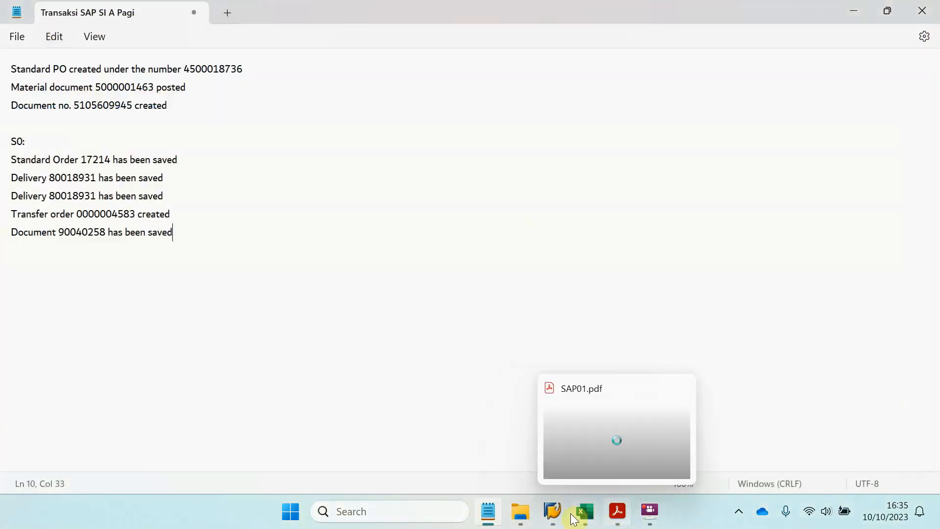
{"action": "left_click", "coordinate": [555, 518]}
{"action": "left_click", "coordinate": [757, 419]}
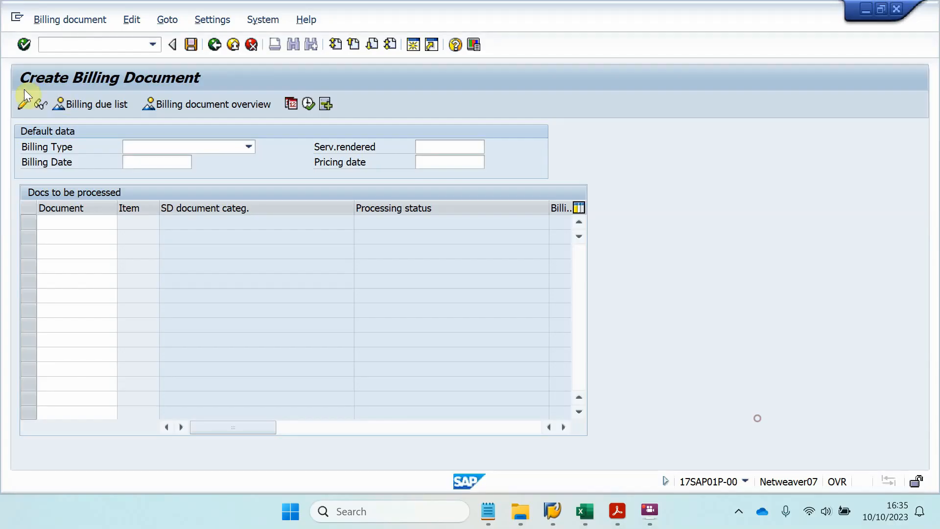
Step: Compare the billing document number with the Notepad entry, and display the saved invoice
{"action": "left_click", "coordinate": [49, 19]}
{"action": "left_click", "coordinate": [57, 78]}
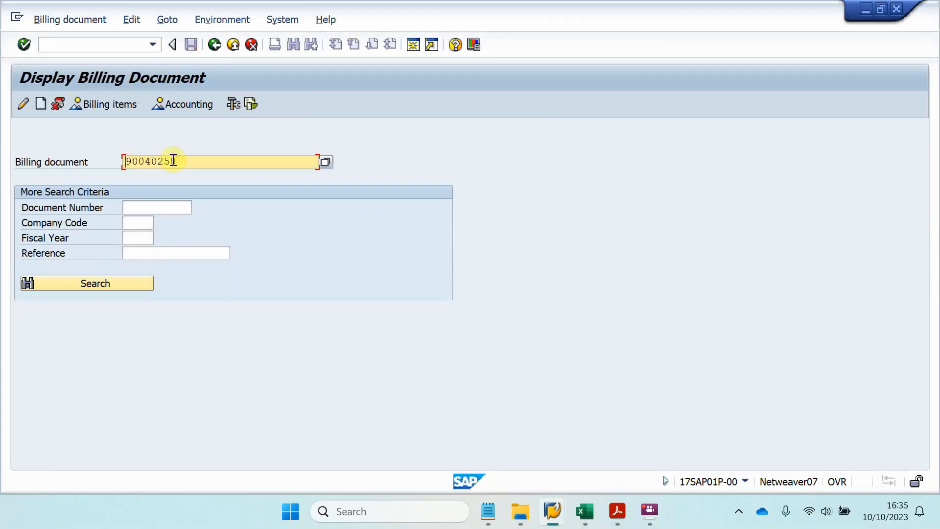
{"action": "left_click_drag", "start_coordinate": [188, 158], "coordinate": [92, 157]}
{"action": "left_click", "coordinate": [488, 511]}
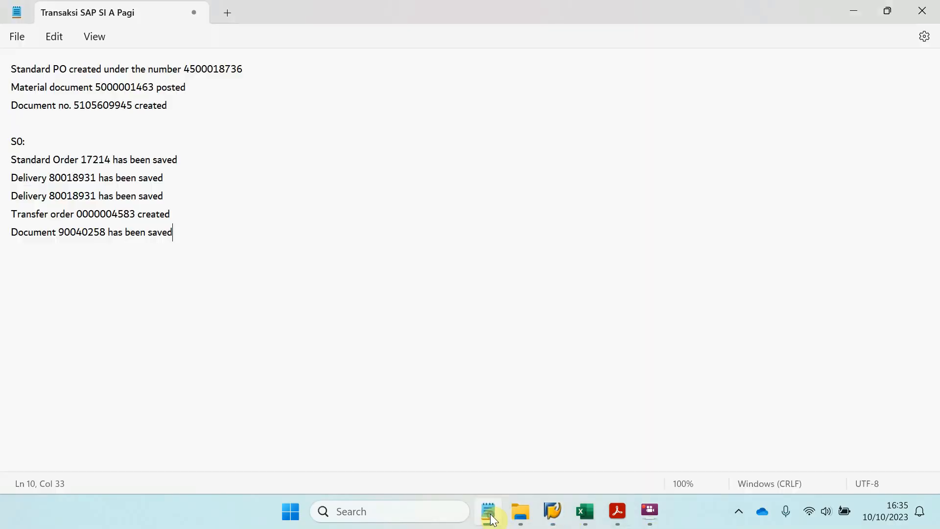
{"action": "left_click", "coordinate": [856, 10]}
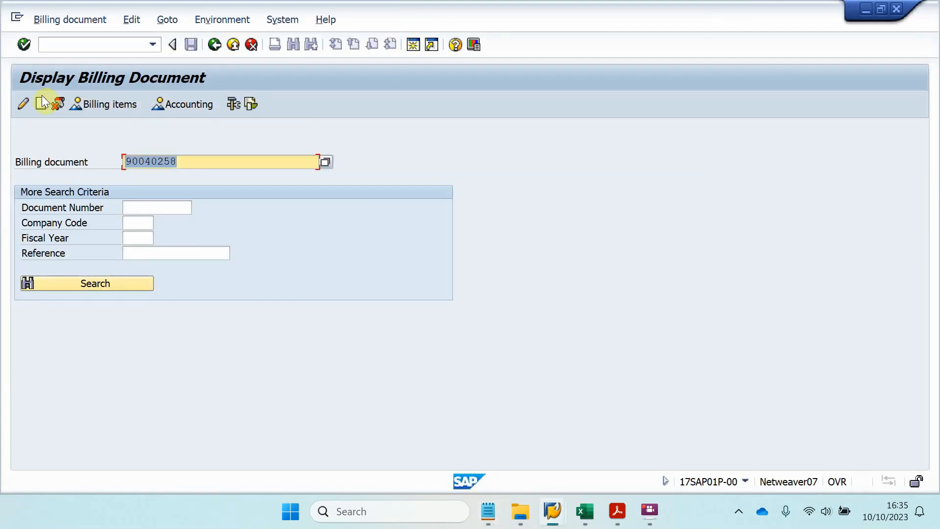
{"action": "left_click", "coordinate": [25, 45]}
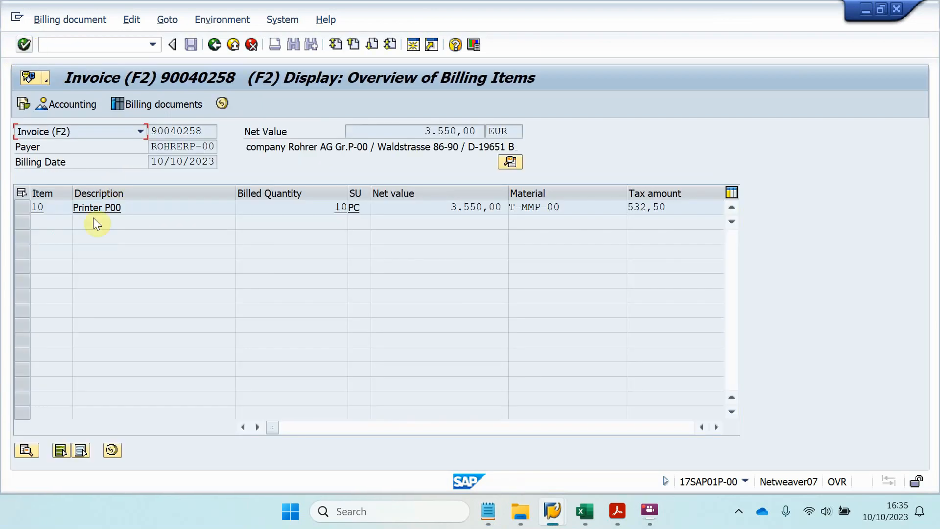
Step: Examine the invoice's Printer P00 item and the list of its related accounting documents
{"action": "left_click_drag", "start_coordinate": [76, 208], "coordinate": [557, 220]}
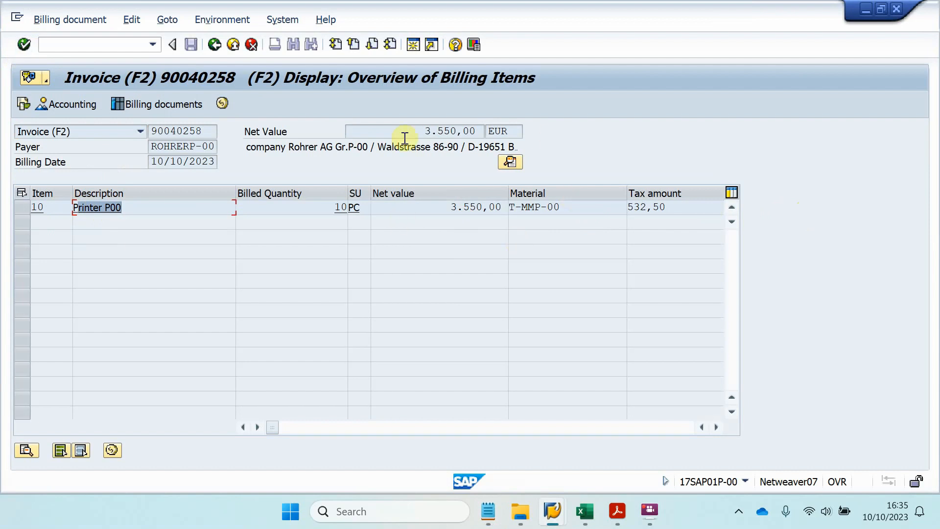
{"action": "left_click", "coordinate": [53, 104]}
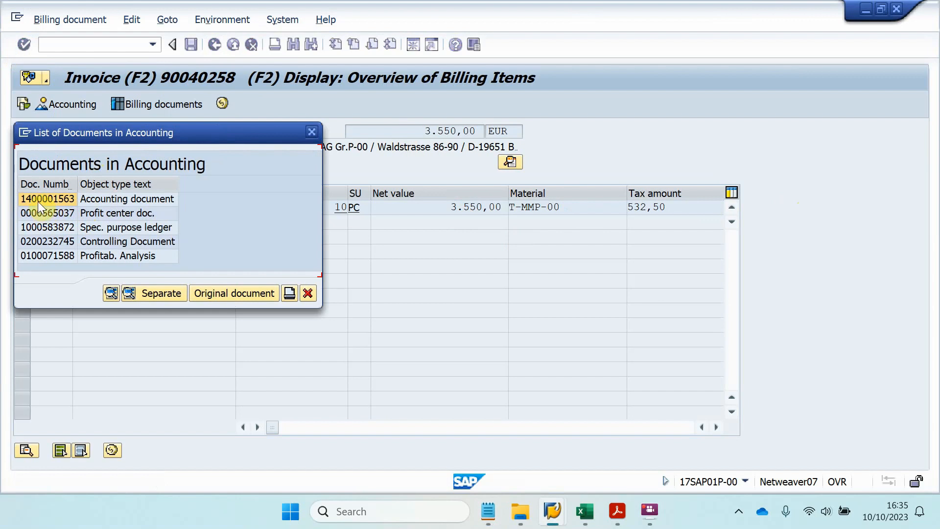
{"action": "left_click", "coordinate": [111, 294]}
{"action": "left_click", "coordinate": [221, 294]}
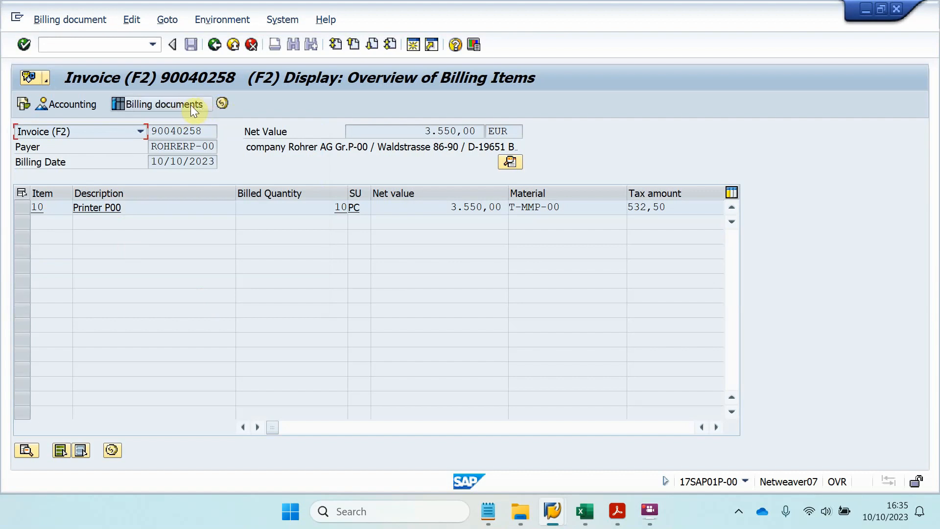
Step: Open the billing documents list selection, and set the material to T-MMP-00 with all billing docs included
{"action": "left_click", "coordinate": [166, 104]}
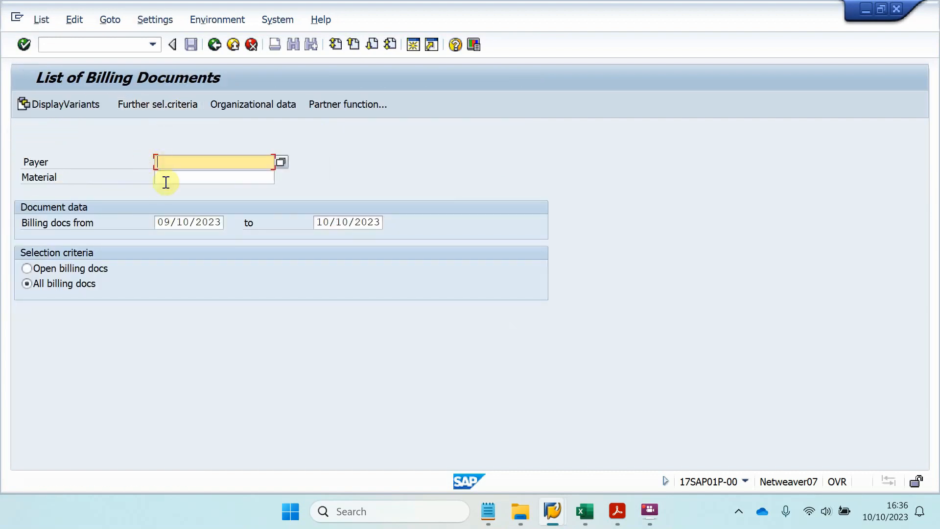
{"action": "left_click", "coordinate": [210, 176]}
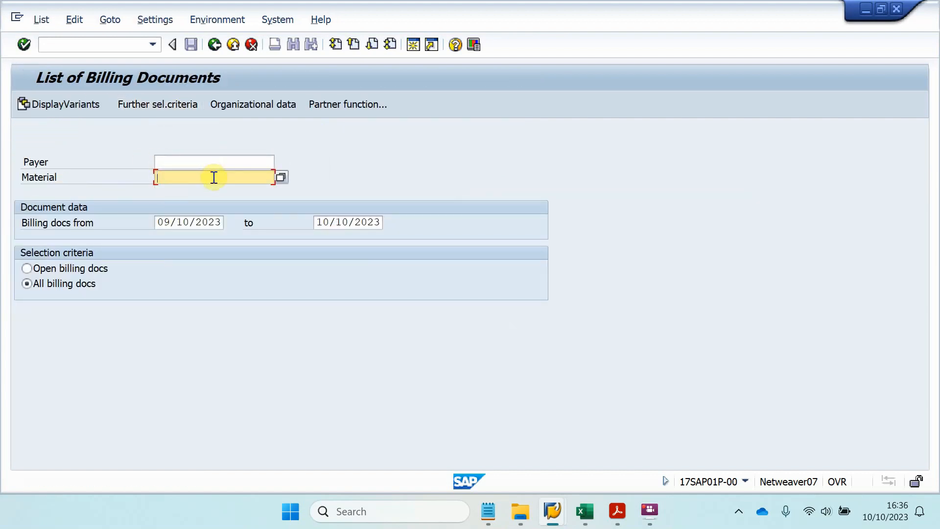
{"action": "type", "text": "T"}
{"action": "type", "text": "-MM-P00"}
{"action": "key", "text": "BackSpace"}
{"action": "key", "text": "BackSpace"}
{"action": "key", "text": "BackSpace"}
{"action": "key", "text": "BackSpace"}
{"action": "type", "text": "P-00"}
{"action": "left_click", "coordinate": [27, 269]}
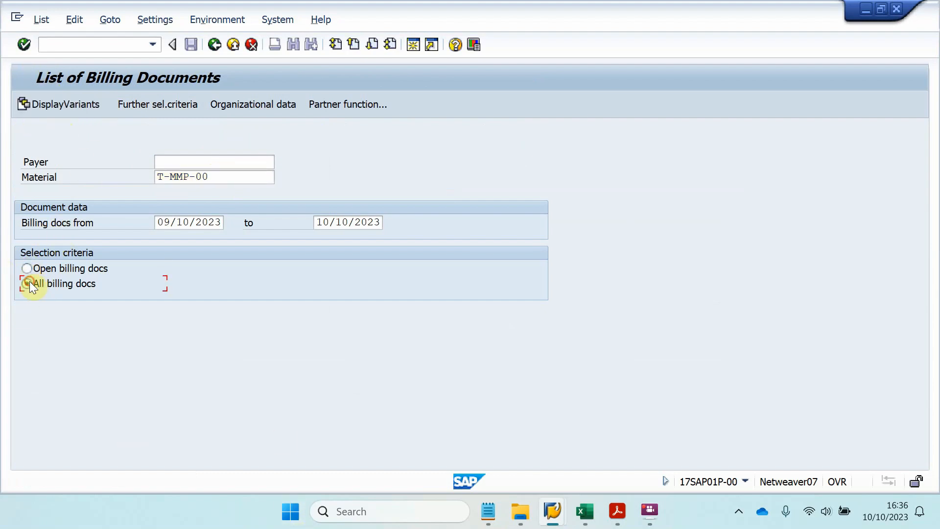
Step: Run the billing documents list for sales organization 1000, and check the transaction code of the list
{"action": "left_click", "coordinate": [24, 44]}
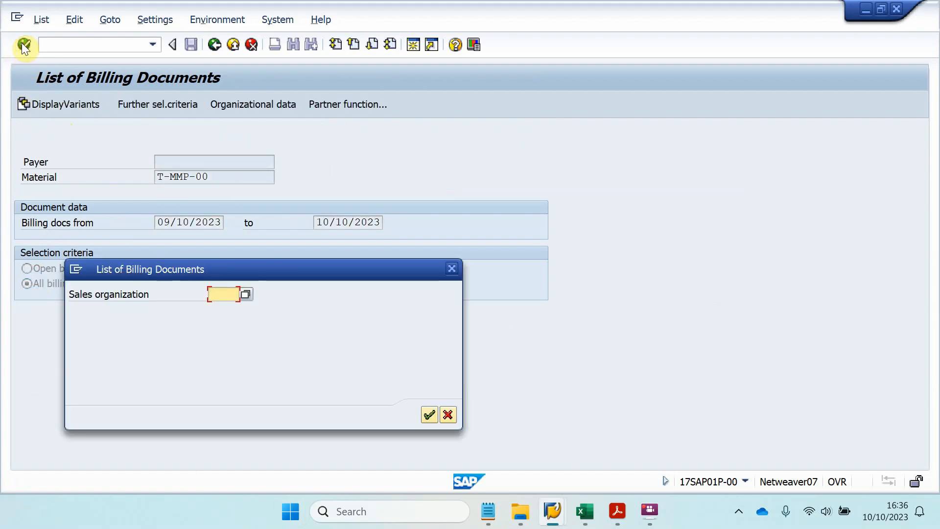
{"action": "type", "text": "1000"}
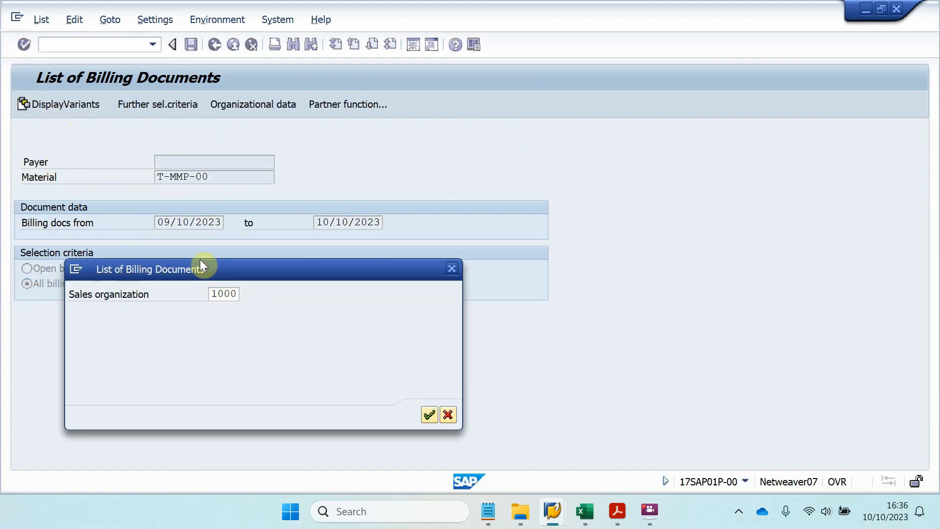
{"action": "key", "text": "Return"}
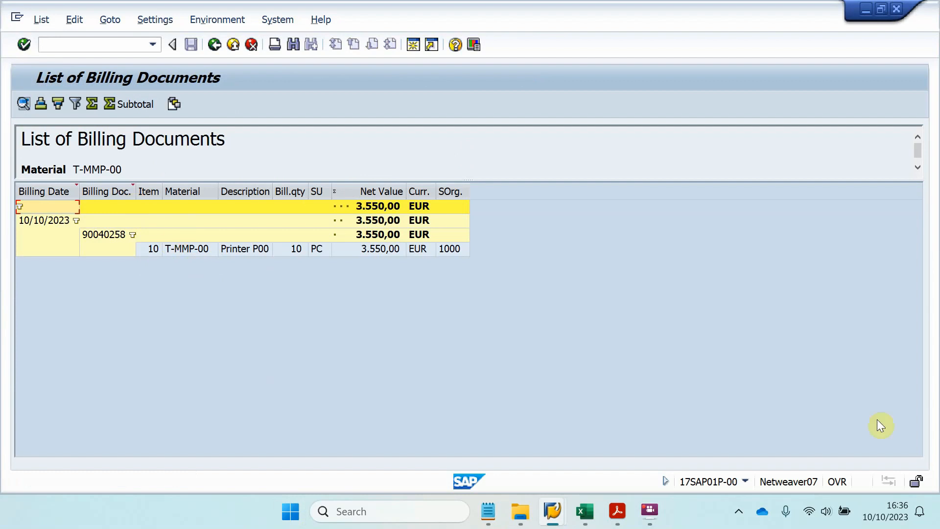
{"action": "left_click", "coordinate": [745, 481]}
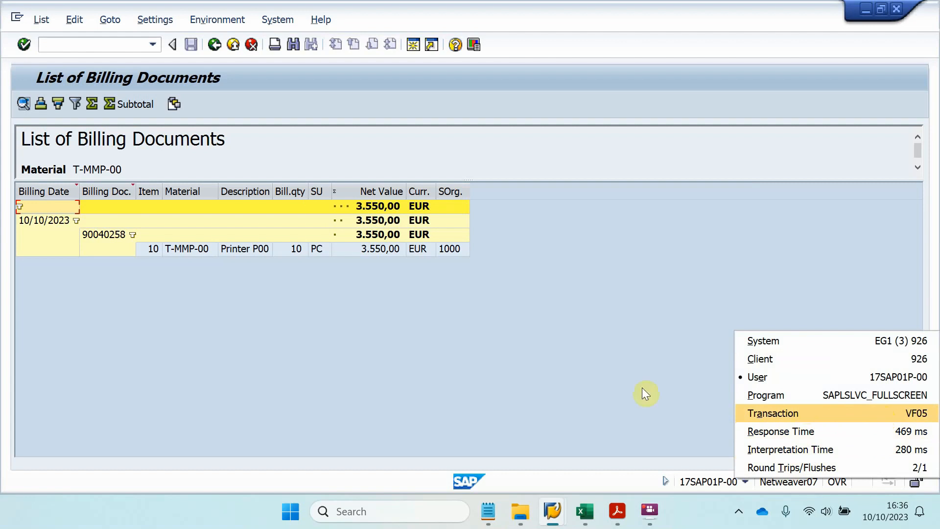
{"action": "left_click", "coordinate": [408, 348]}
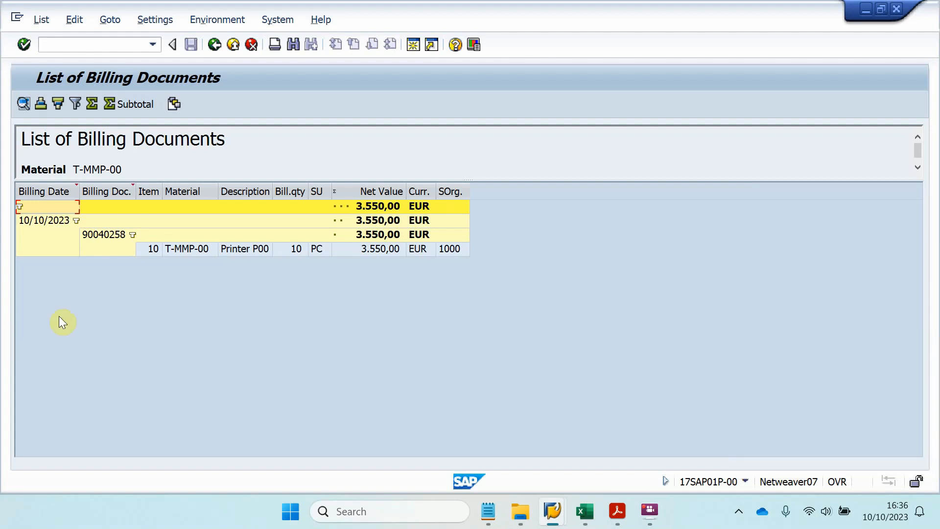
Step: Return to the invoice overview, and display the outbound delivery with transaction VL03N
{"action": "left_click", "coordinate": [215, 45]}
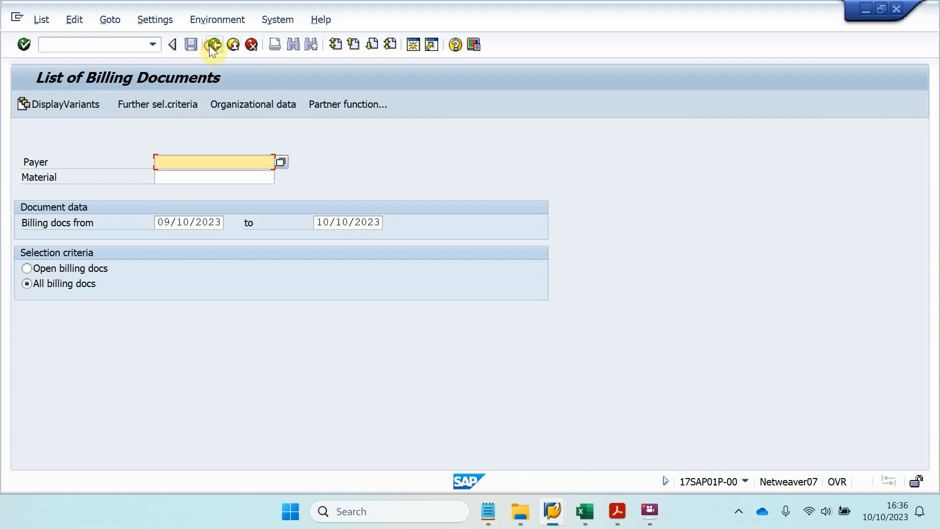
{"action": "left_click", "coordinate": [210, 45]}
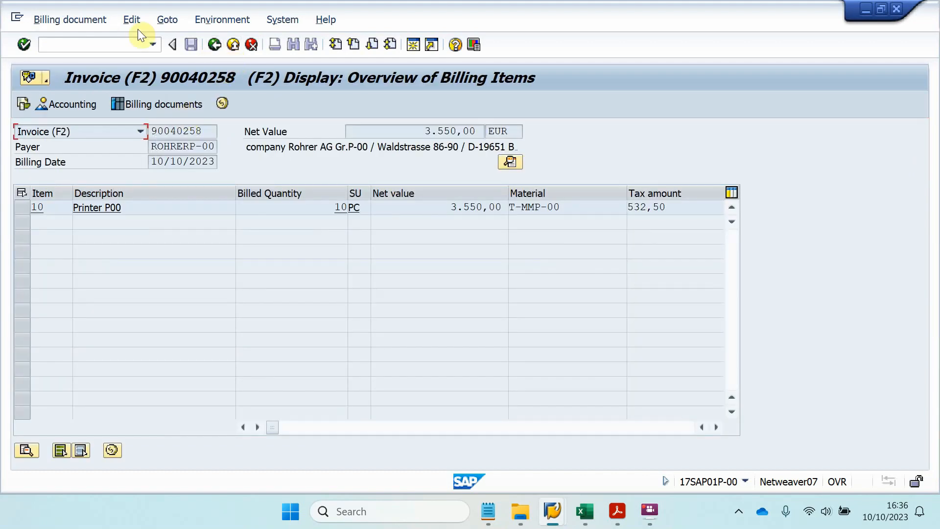
{"action": "left_click", "coordinate": [131, 44]}
{"action": "type", "text": "/NVL03N"}
{"action": "key", "text": "Return"}
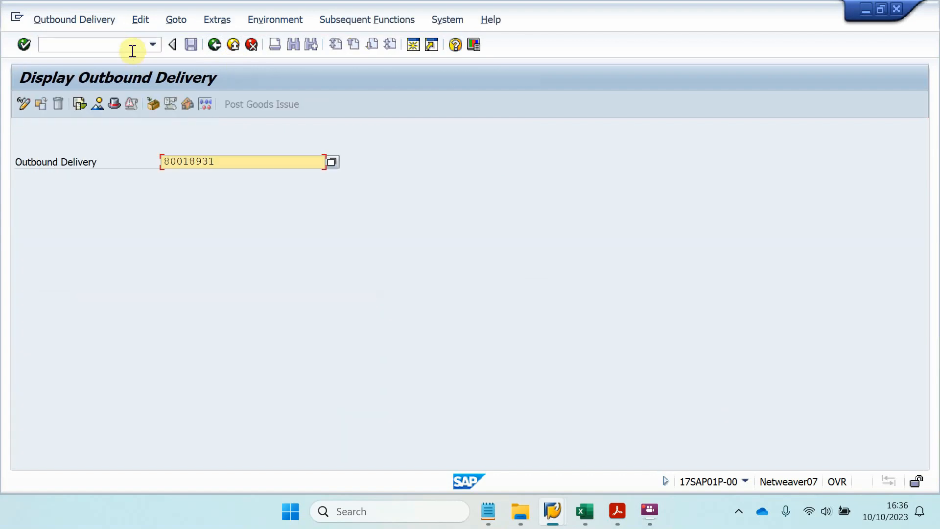
{"action": "left_click", "coordinate": [31, 45]}
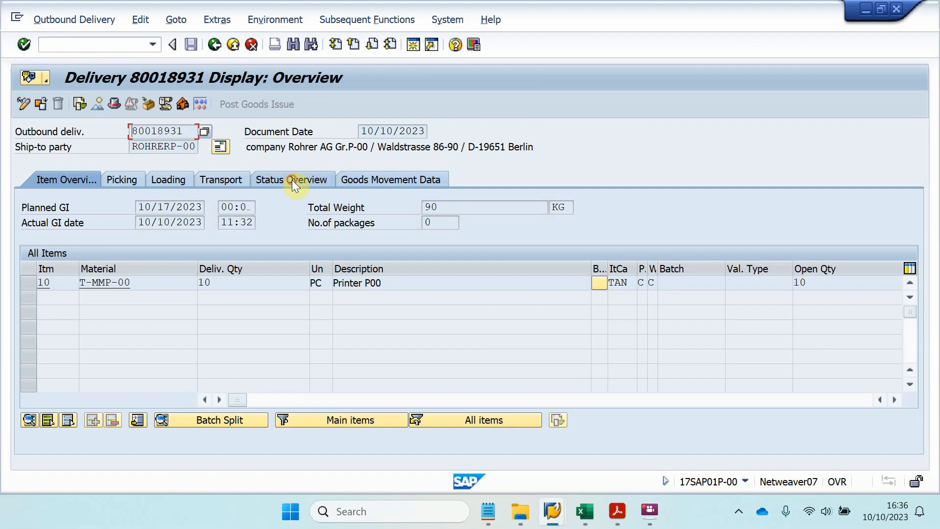
Step: Examine the delivery's status overview and the billing status in its header's financial processing details, and return to the initial delivery screen
{"action": "left_click", "coordinate": [292, 180]}
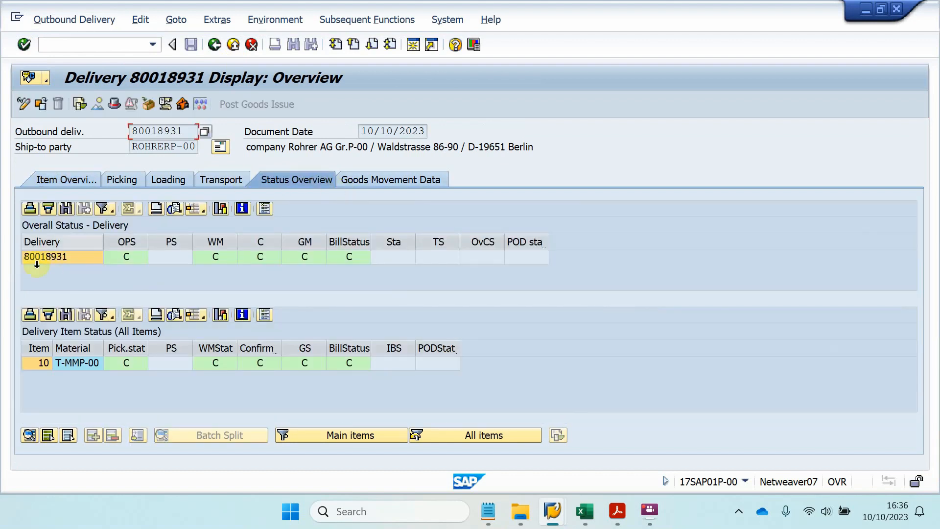
{"action": "double_click", "coordinate": [352, 257]}
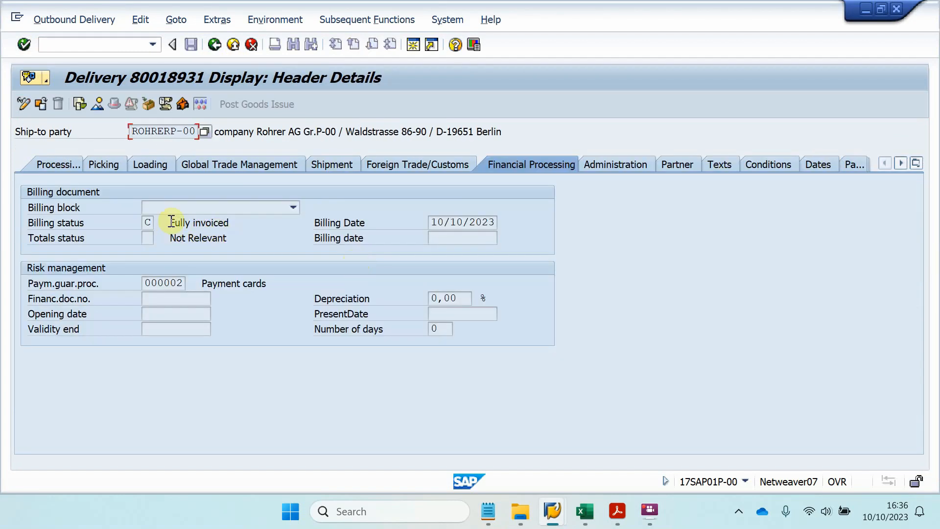
{"action": "left_click_drag", "start_coordinate": [171, 223], "coordinate": [260, 221]}
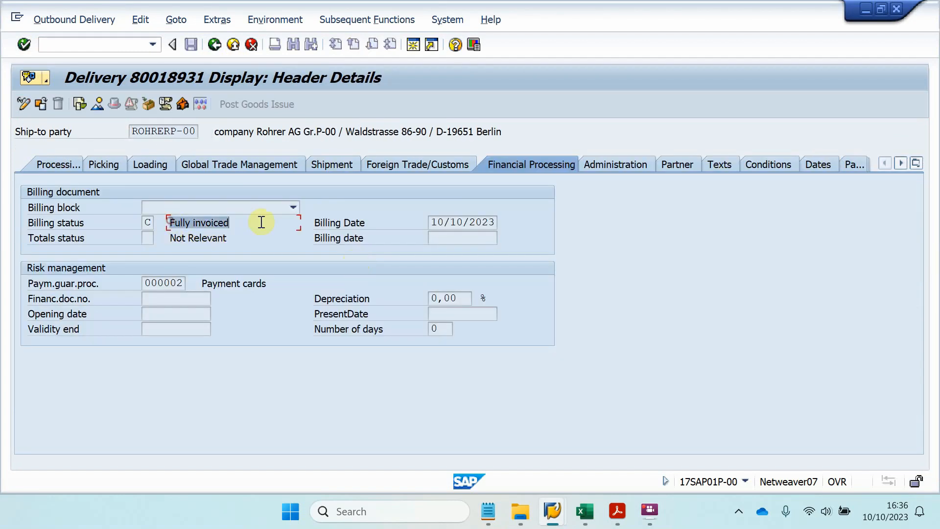
{"action": "left_click", "coordinate": [210, 43]}
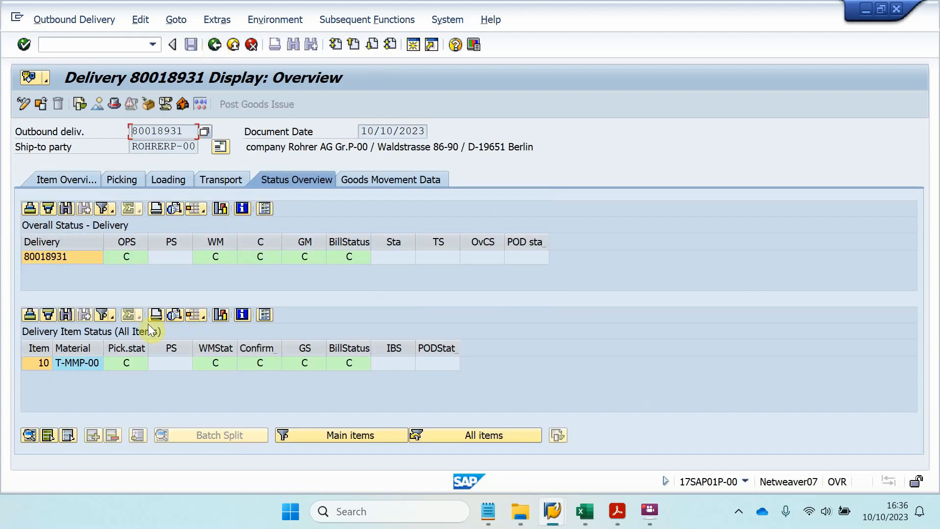
{"action": "left_click", "coordinate": [210, 45]}
Step: Display the standard sales order with transaction VA03
{"action": "left_click", "coordinate": [111, 44]}
{"action": "type", "text": "/N"}
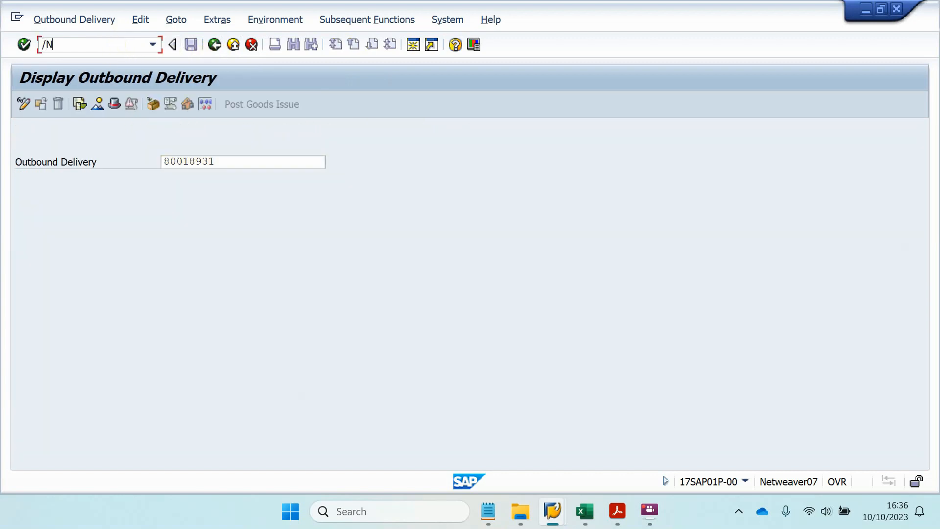
{"action": "type", "text": "VA03"}
{"action": "key", "text": "Return"}
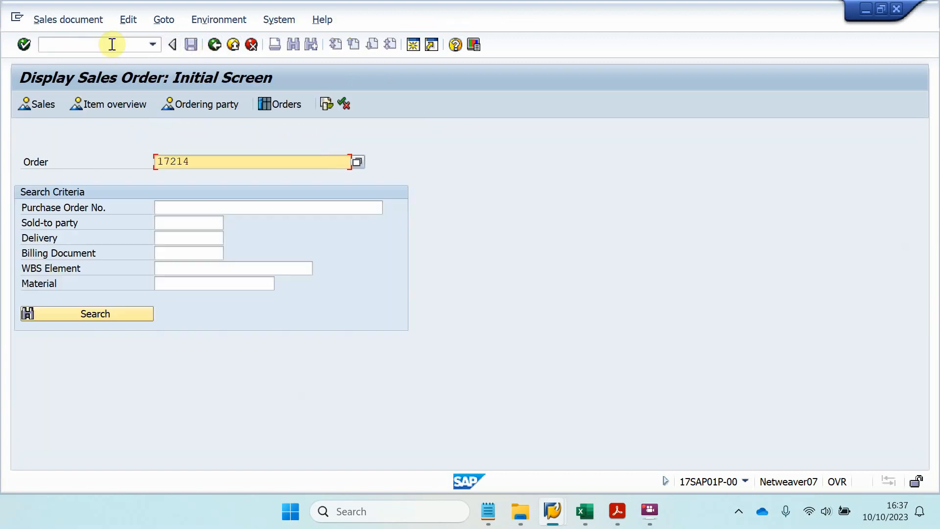
{"action": "left_click", "coordinate": [24, 44]}
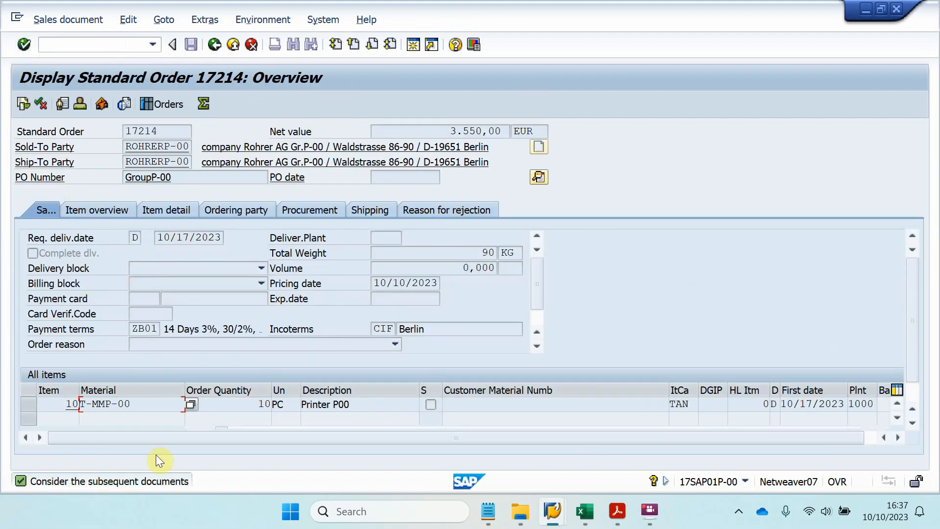
Step: Examine the sales order's item overview, item detail, shipping and procurement data
{"action": "left_click", "coordinate": [91, 214]}
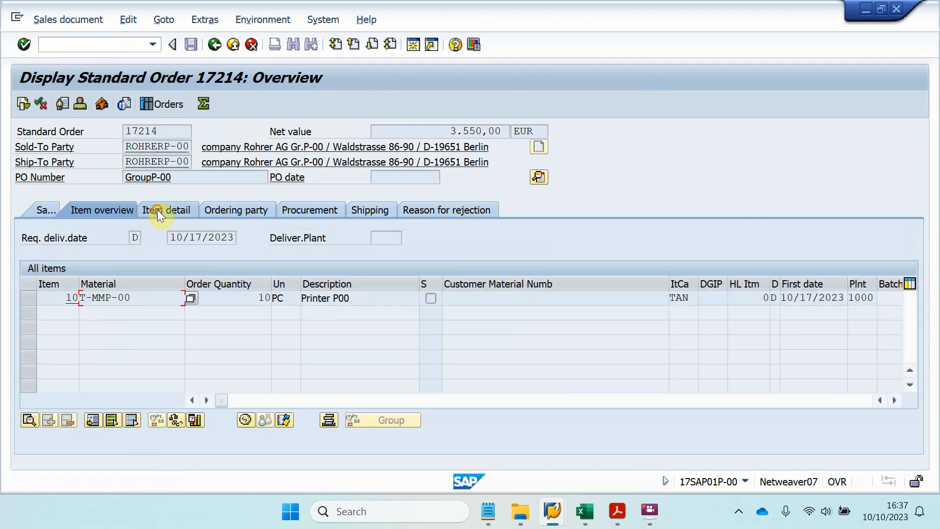
{"action": "left_click", "coordinate": [158, 209]}
{"action": "left_click", "coordinate": [376, 209]}
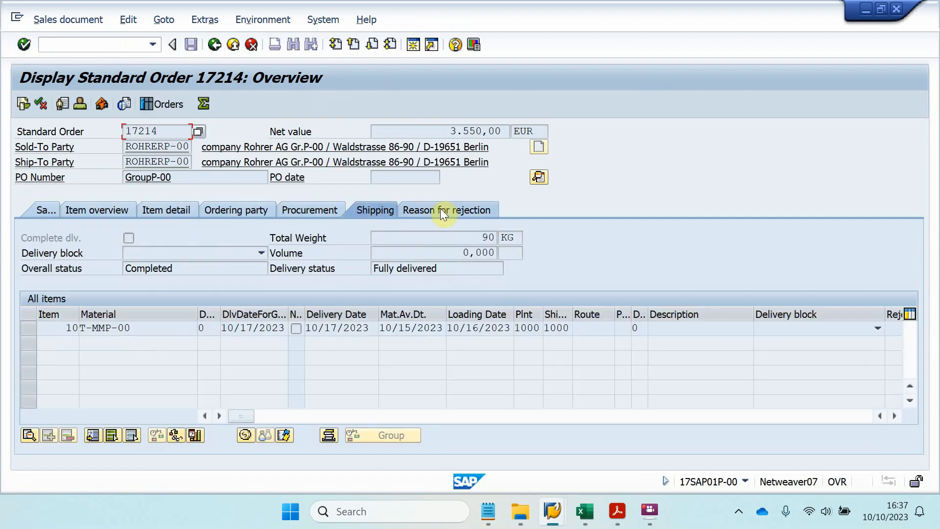
{"action": "left_click", "coordinate": [328, 213]}
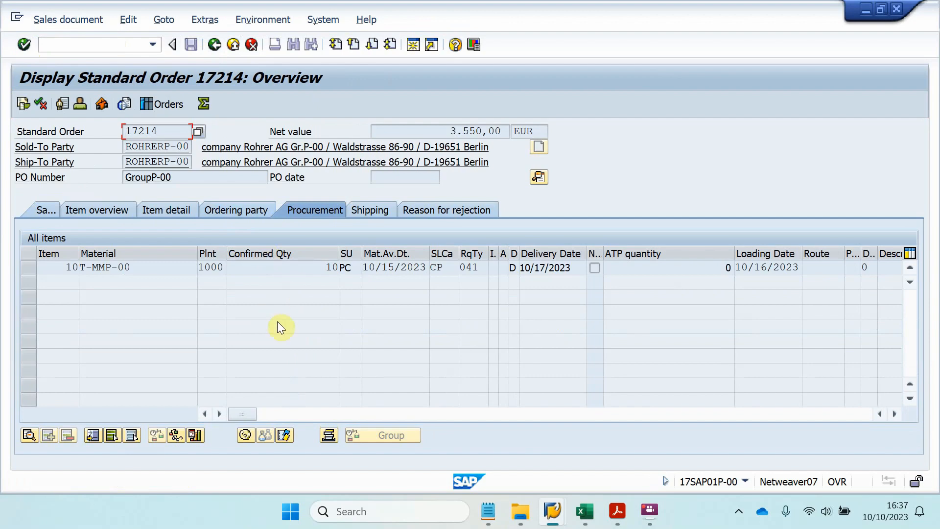
Step: Open the item data of the order's T-MMP-00 item, and examine its shipping and billing document details
{"action": "left_click", "coordinate": [25, 435]}
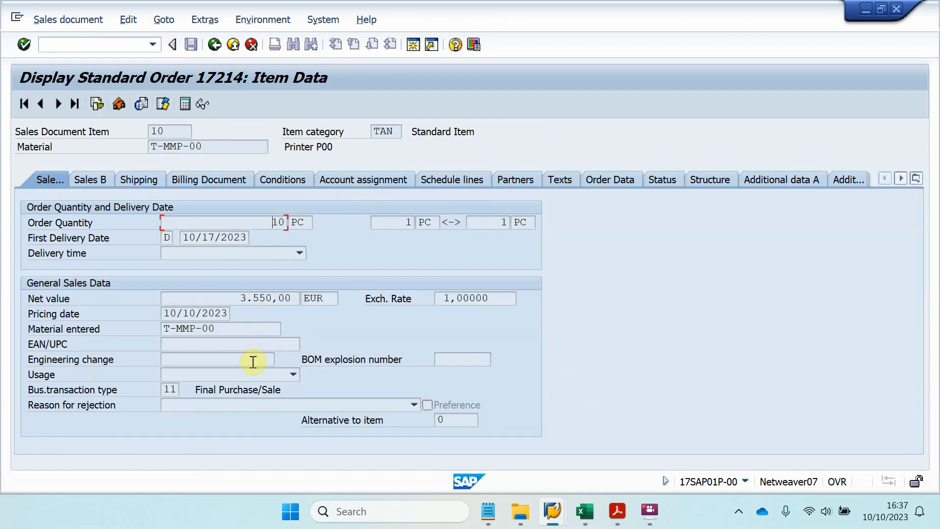
{"action": "left_click", "coordinate": [139, 181]}
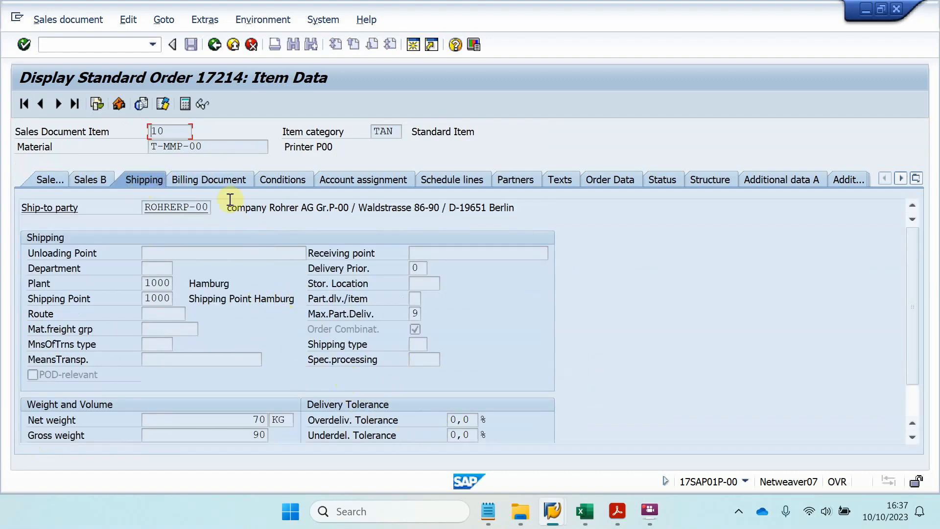
{"action": "left_click", "coordinate": [201, 180]}
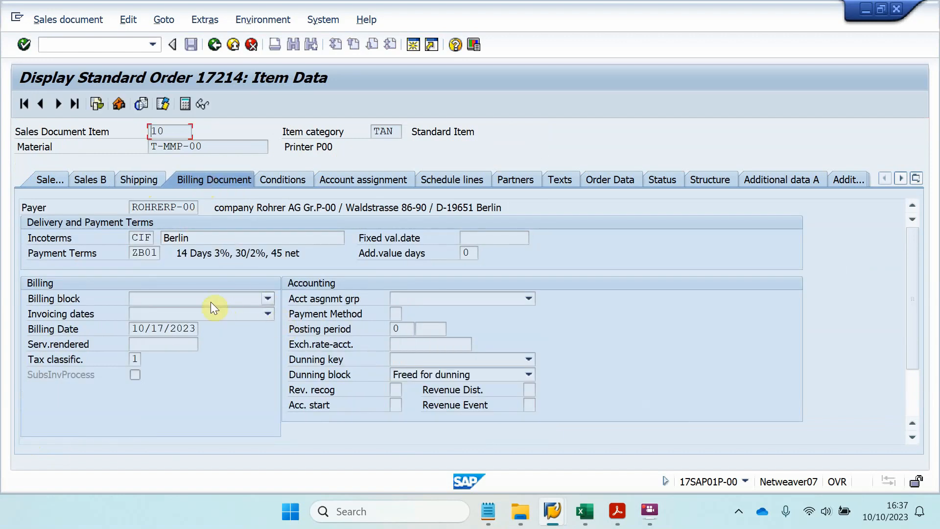
Step: Run the stock overview with transaction MMBE for material T-MMP-00 in plant 1000, storage location 10
{"action": "left_click", "coordinate": [121, 43]}
{"action": "type", "text": "/NMMBE"}
{"action": "key", "text": "Return"}
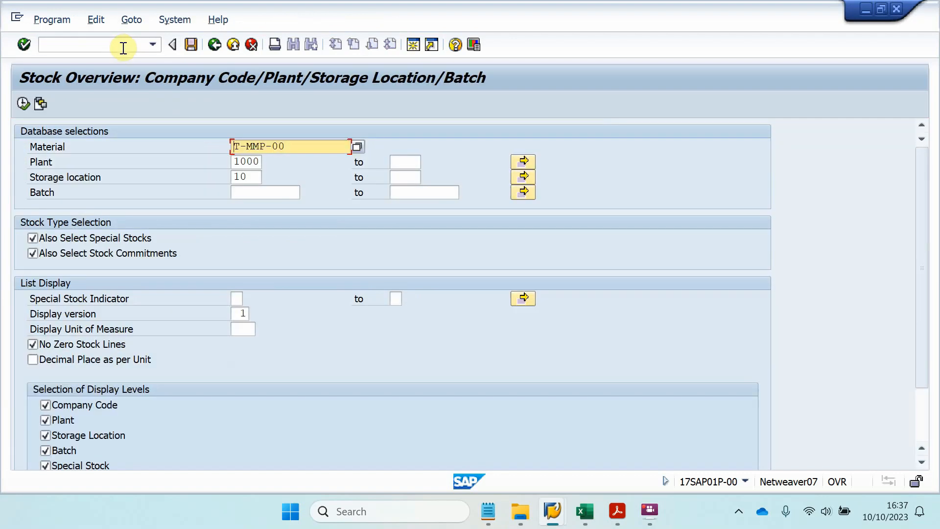
{"action": "left_click", "coordinate": [23, 103]}
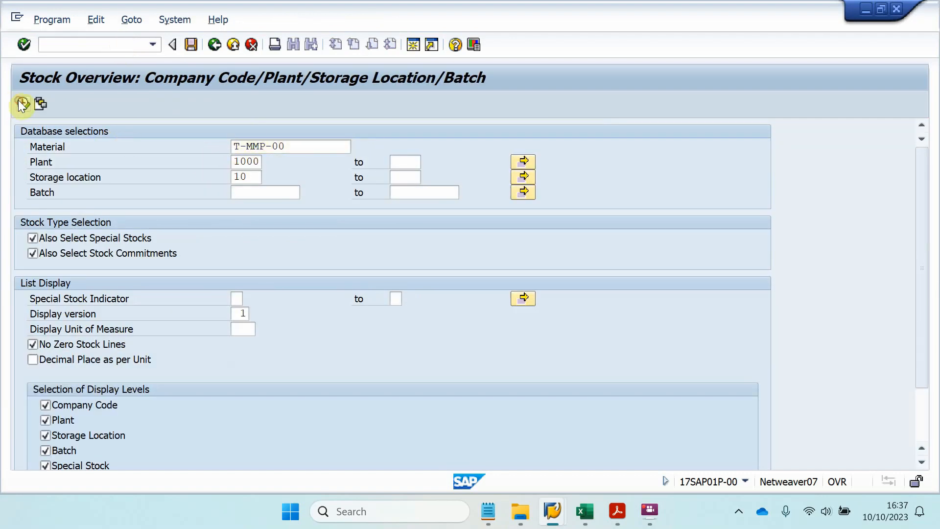
Step: Examine the unrestricted-use stock of T-MMP-00 and the detailed breakdown by stock type at the Full level
{"action": "left_click", "coordinate": [379, 281]}
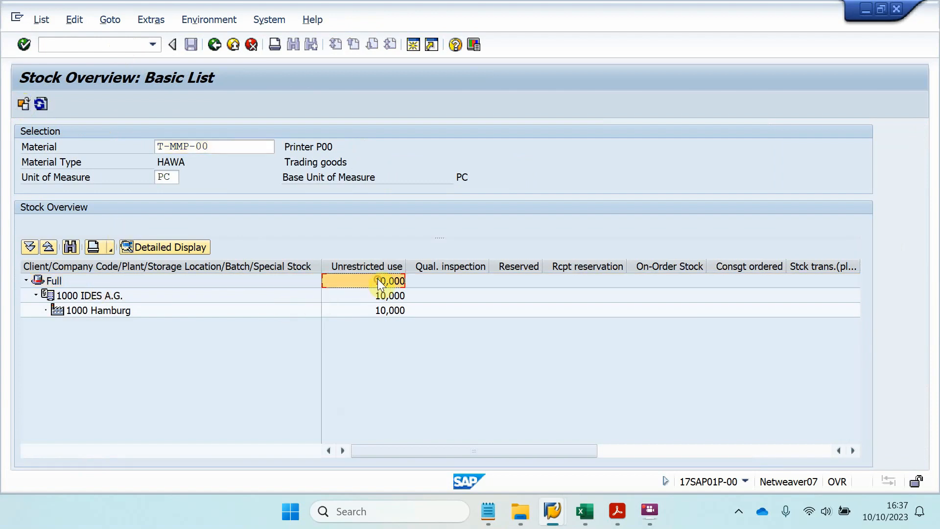
{"action": "left_click_drag", "start_coordinate": [541, 450], "coordinate": [271, 487]}
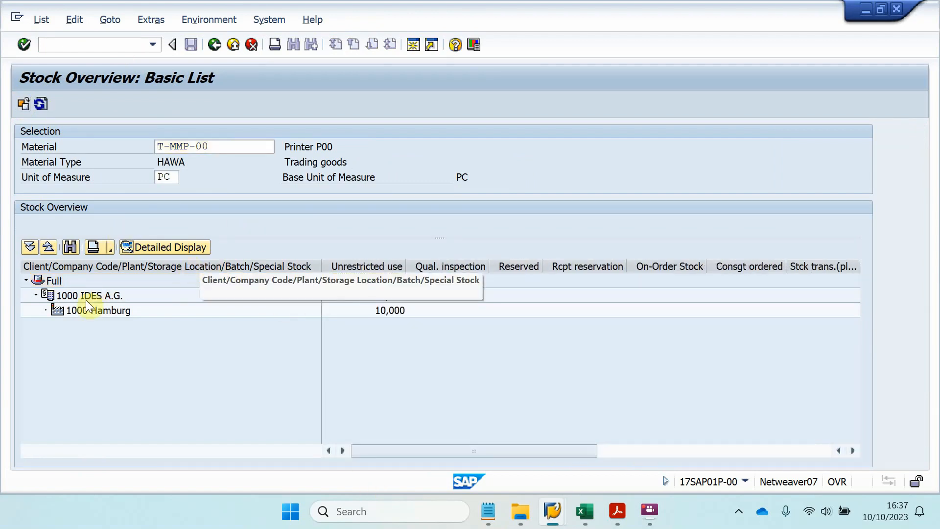
{"action": "double_click", "coordinate": [395, 280]}
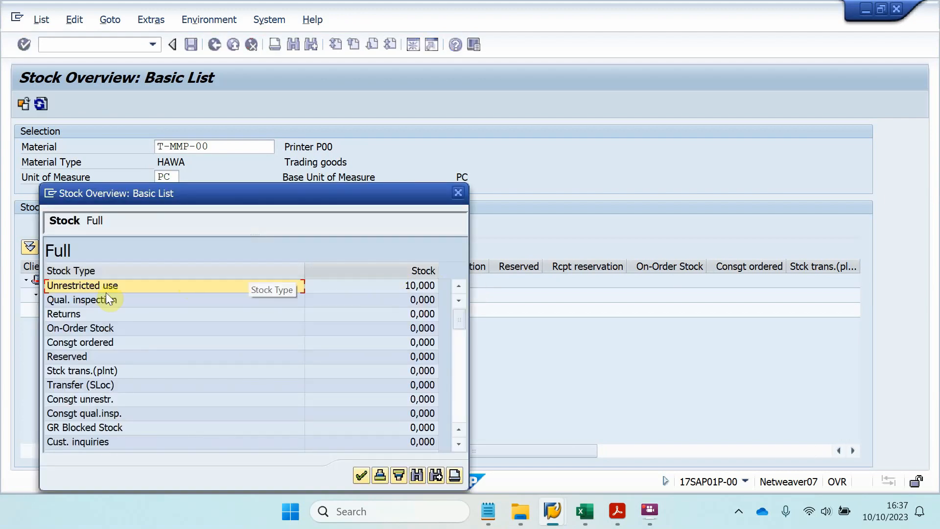
{"action": "left_click", "coordinate": [457, 193]}
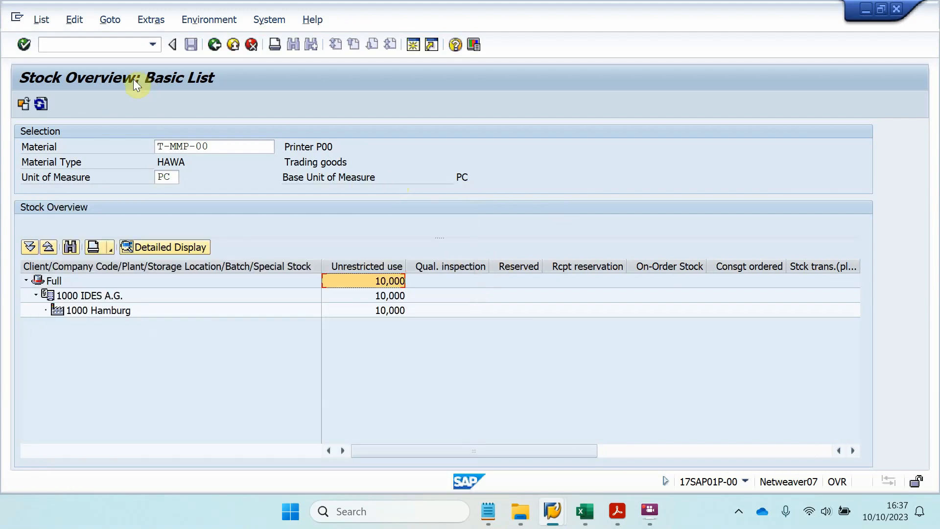